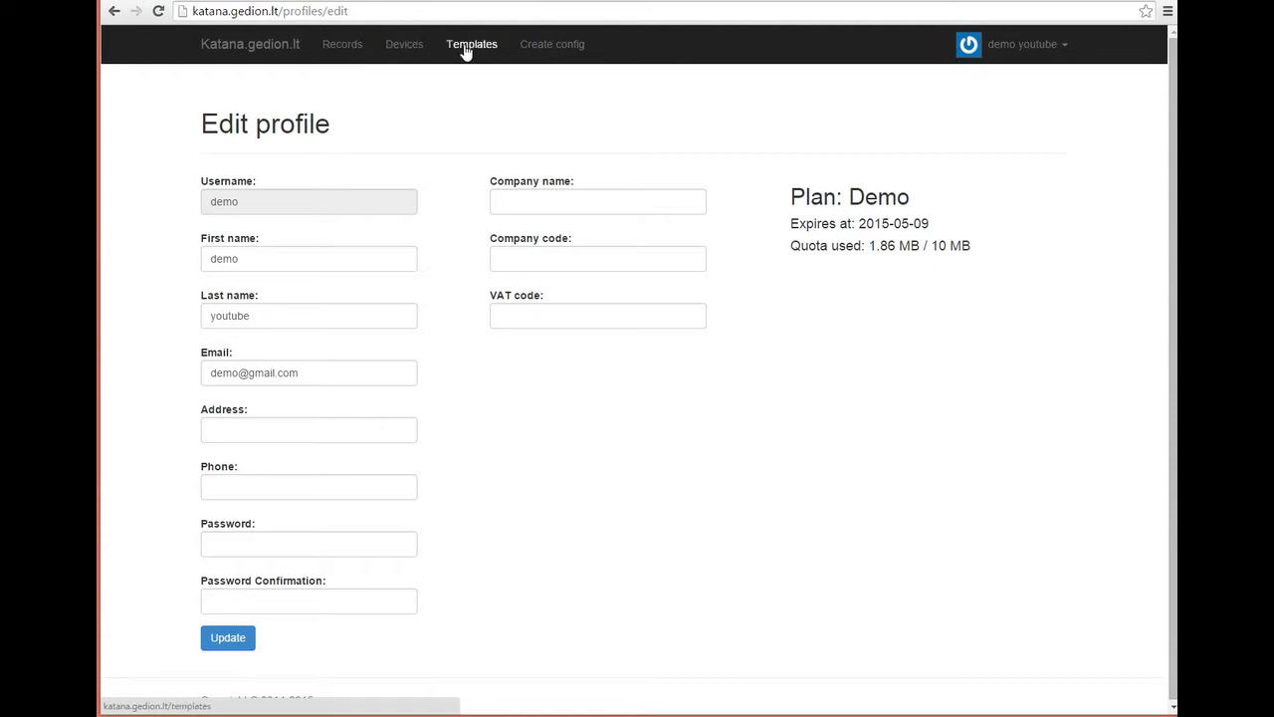
# Step: Open the Records list of audio recordings and refresh it
pyautogui.click(351, 50)
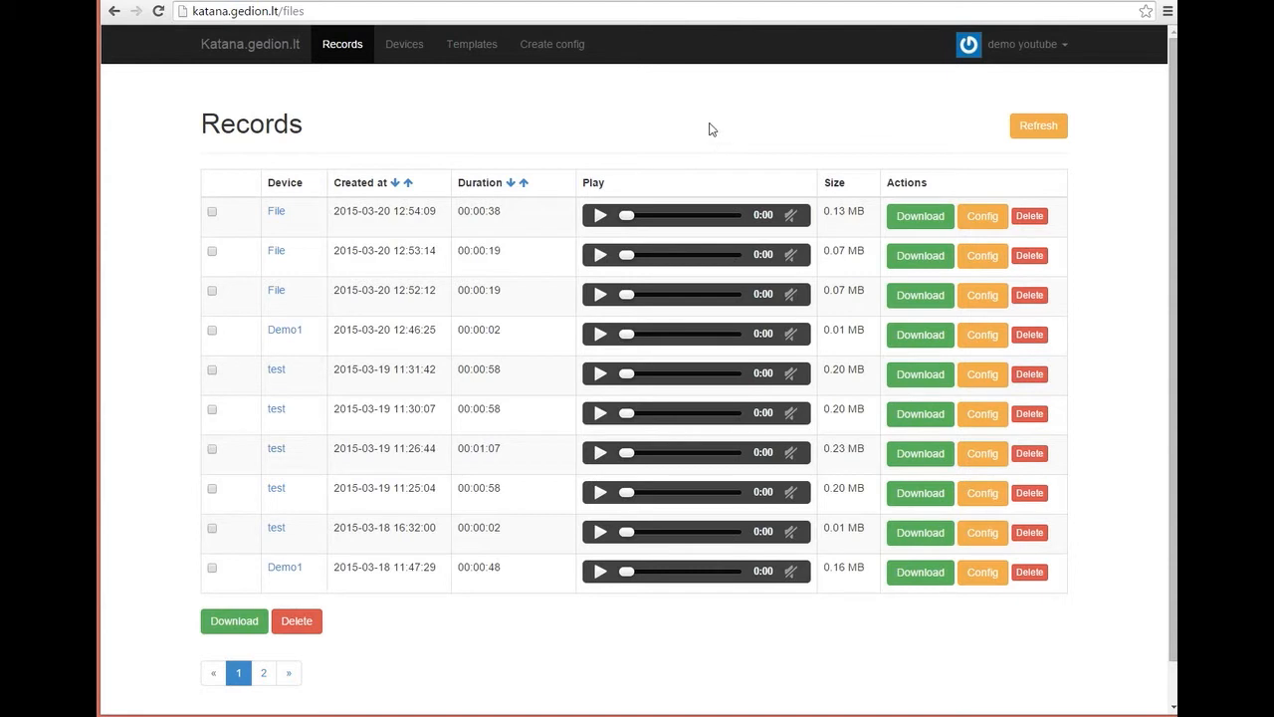
pyautogui.click(1039, 129)
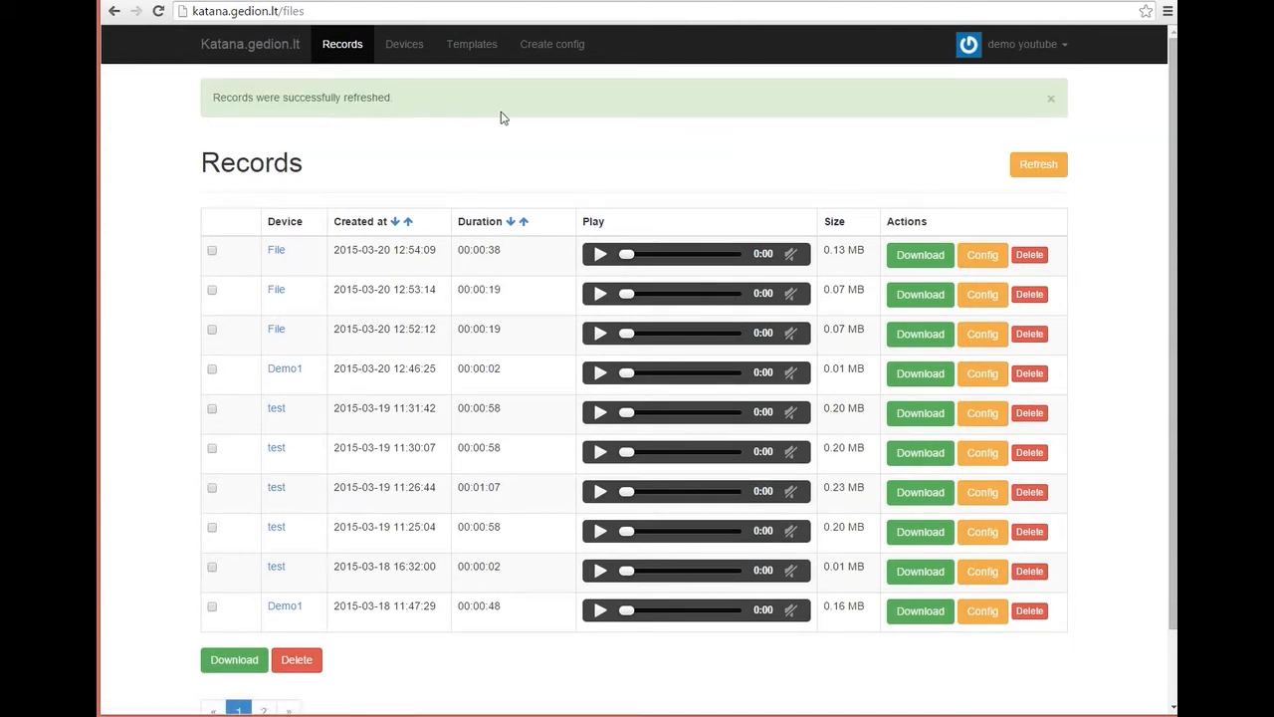
# Step: Dismiss the refresh alert, play the newest File recording, and filter records to the File device
pyautogui.click(1051, 100)
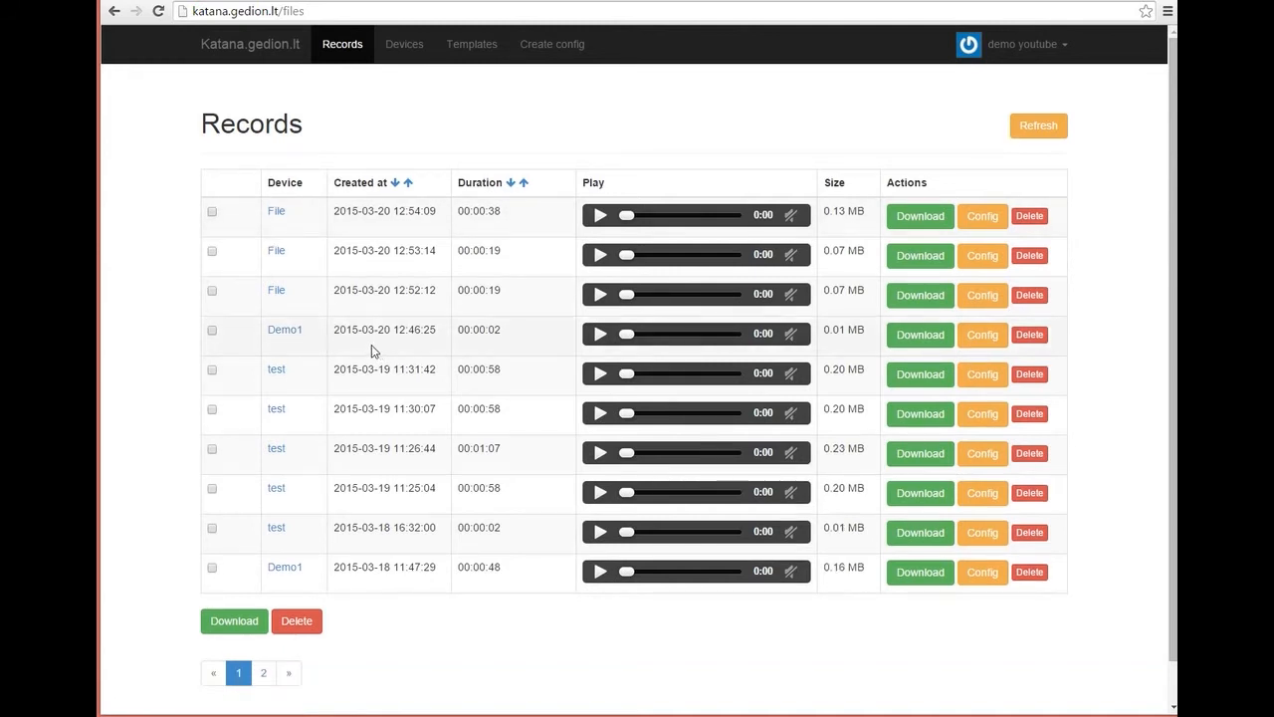
pyautogui.click(600, 218)
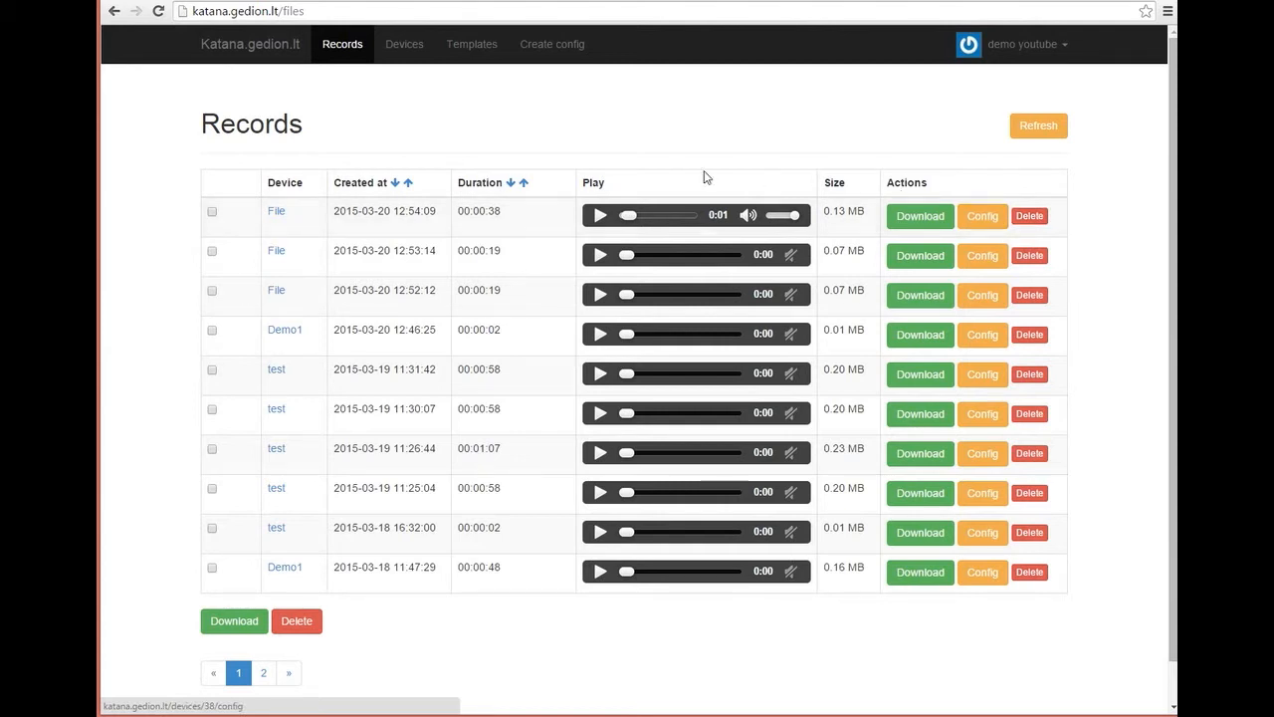
pyautogui.click(276, 214)
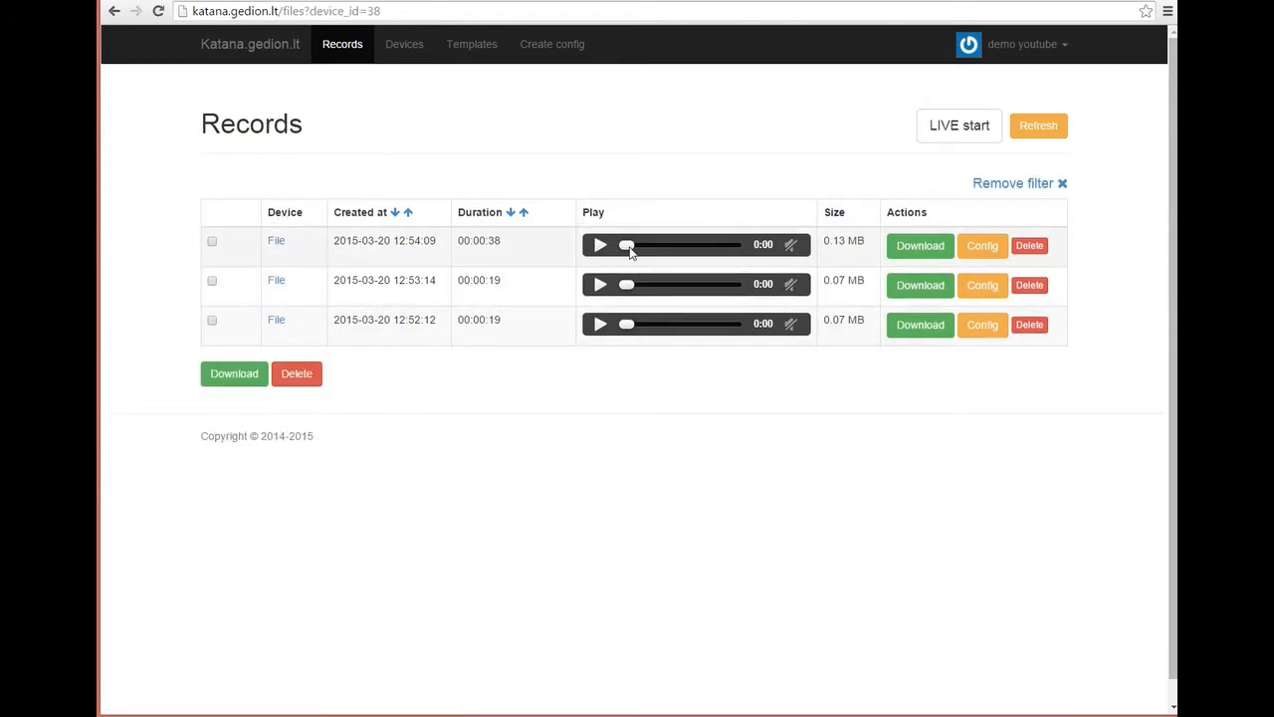
# Step: Remove the device filter and tick the newest File, Demo1 12:46:25 and test 11:25:04 records
pyautogui.click(1032, 190)
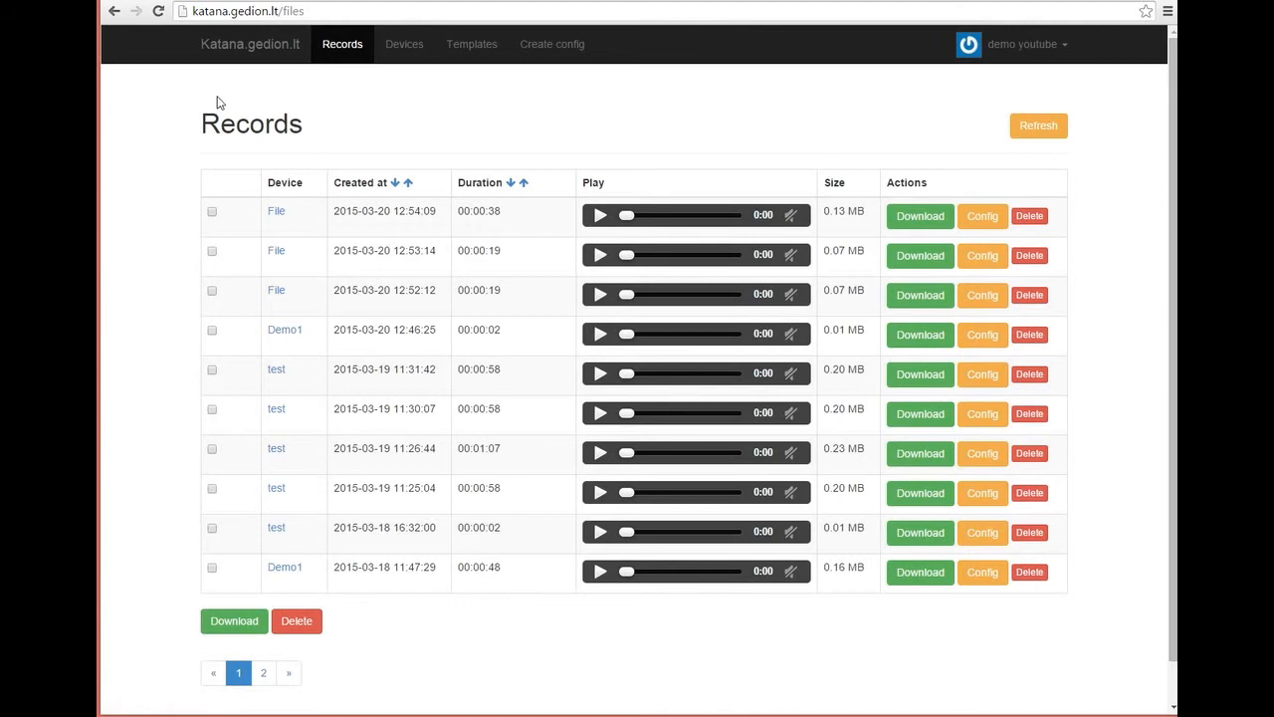
pyautogui.click(211, 212)
pyautogui.click(211, 330)
pyautogui.click(211, 489)
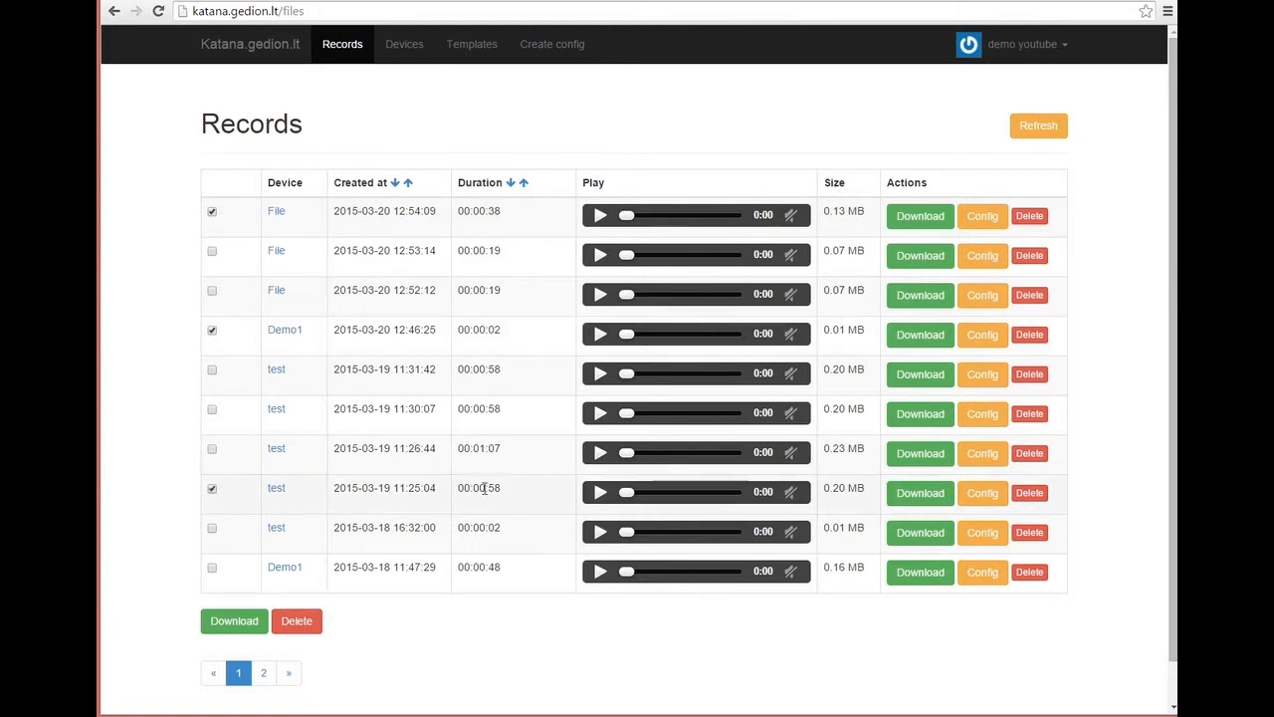
# Step: Start deleting a record but cancel, then untick all three marked records
pyautogui.click(1032, 454)
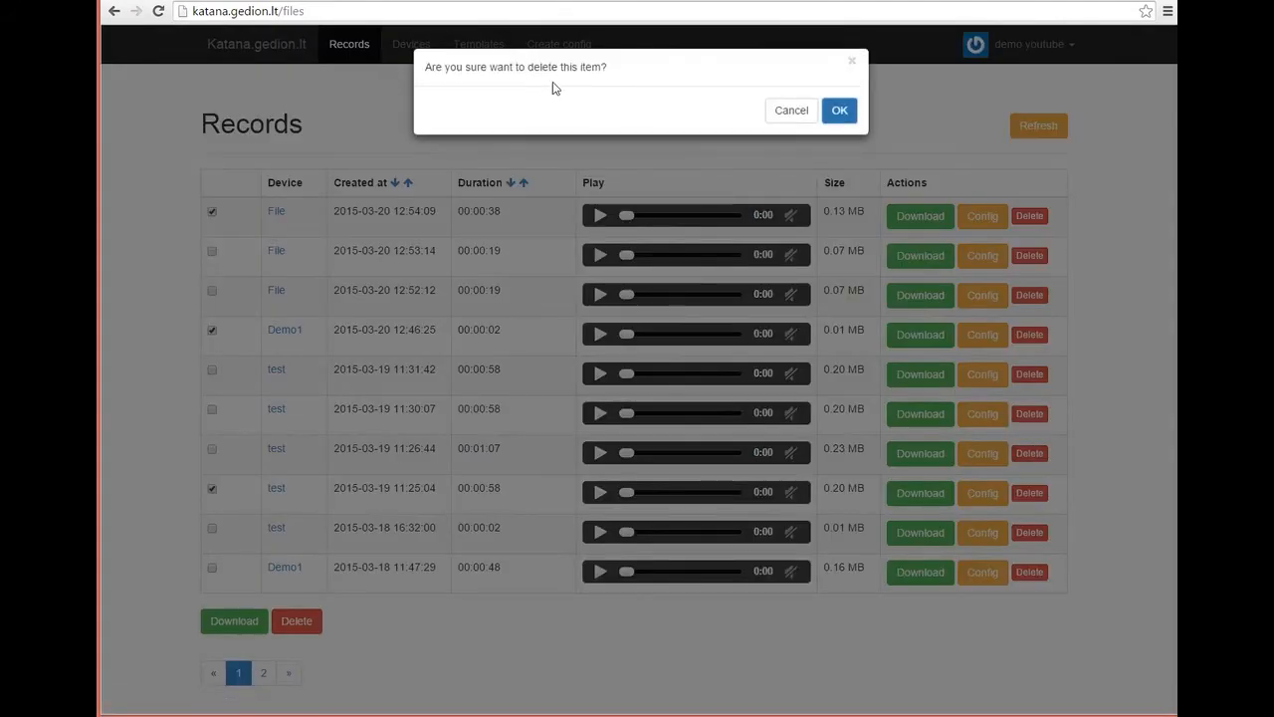
pyautogui.click(790, 110)
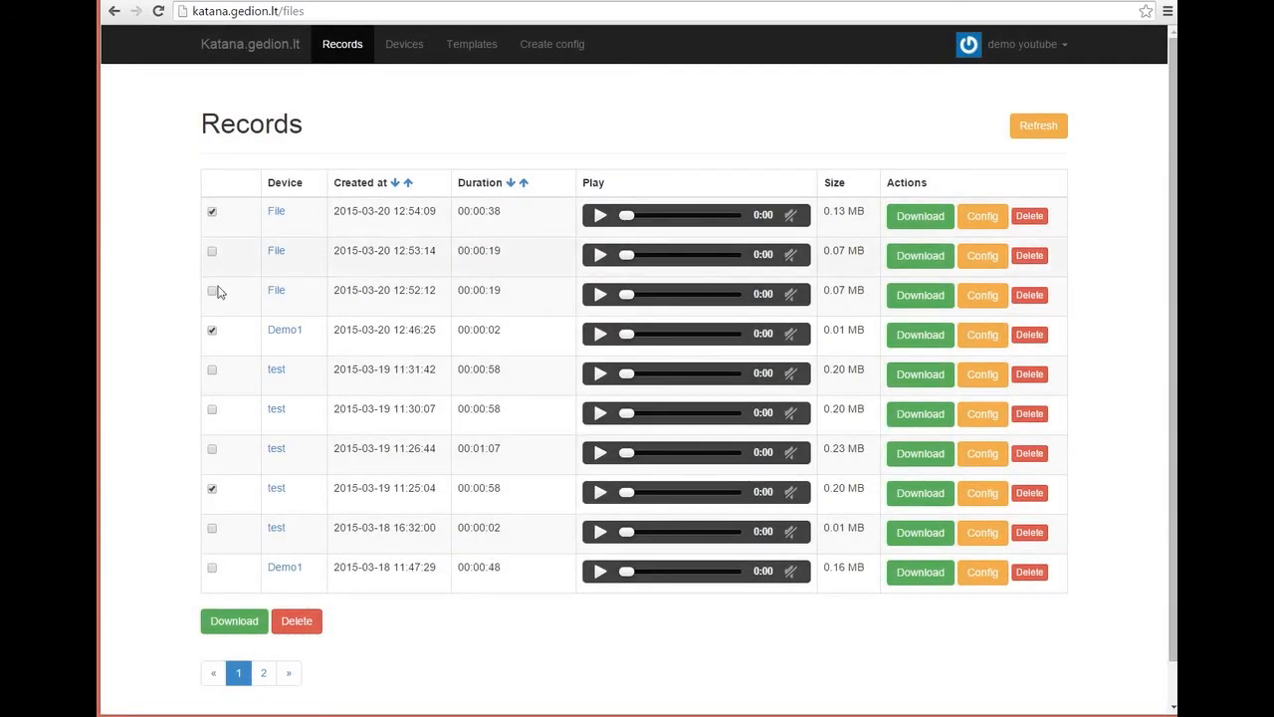
pyautogui.click(211, 331)
pyautogui.click(211, 489)
pyautogui.click(211, 211)
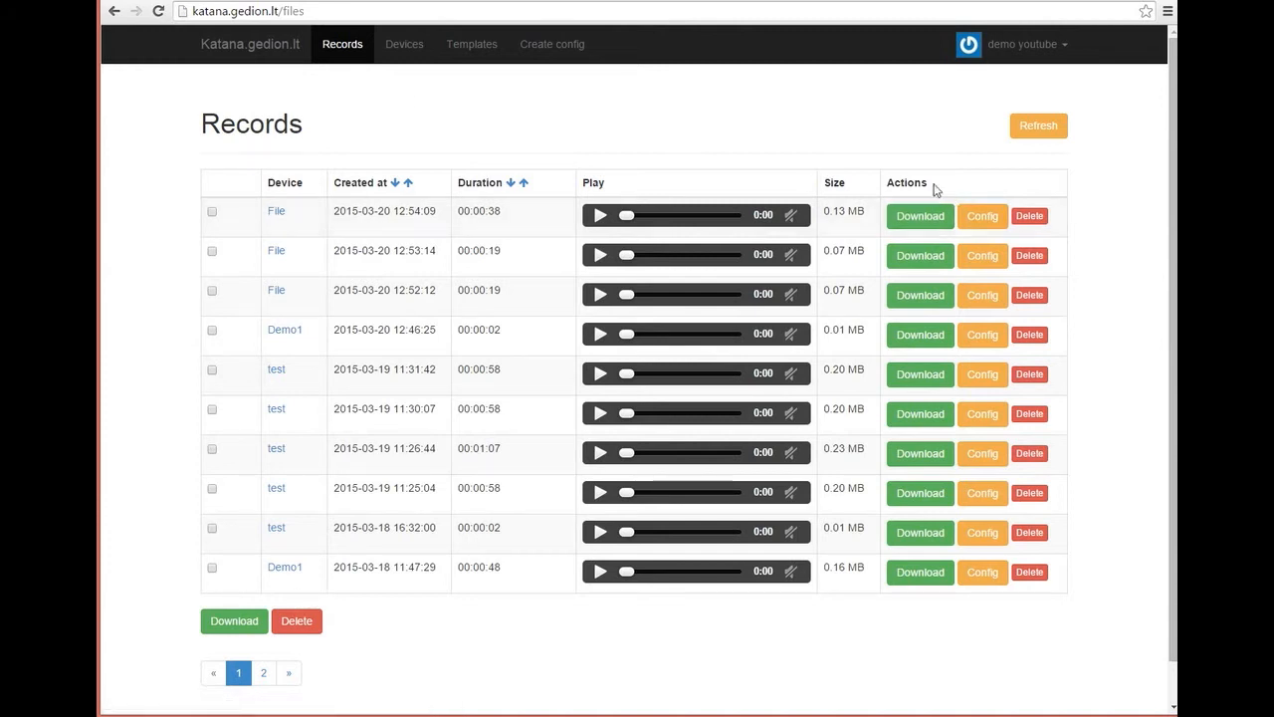
# Step: Filter to the File device's records, try its Config, and go back
pyautogui.click(278, 214)
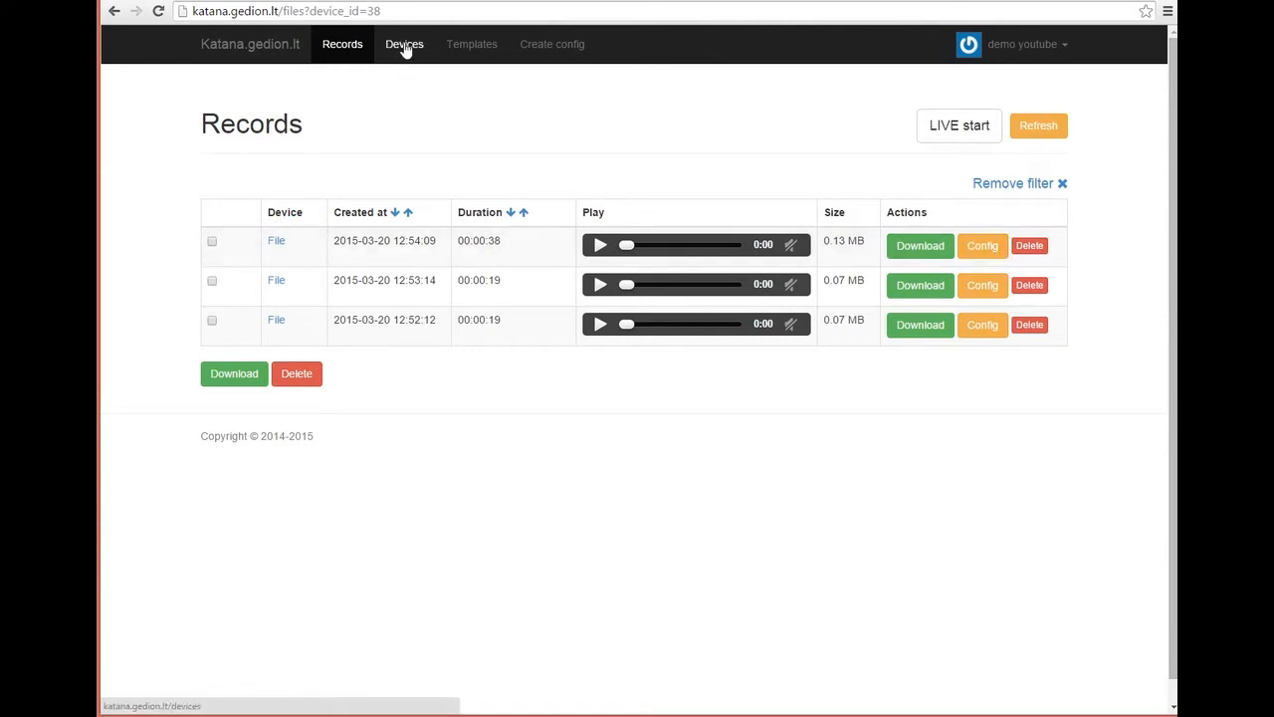
pyautogui.click(984, 252)
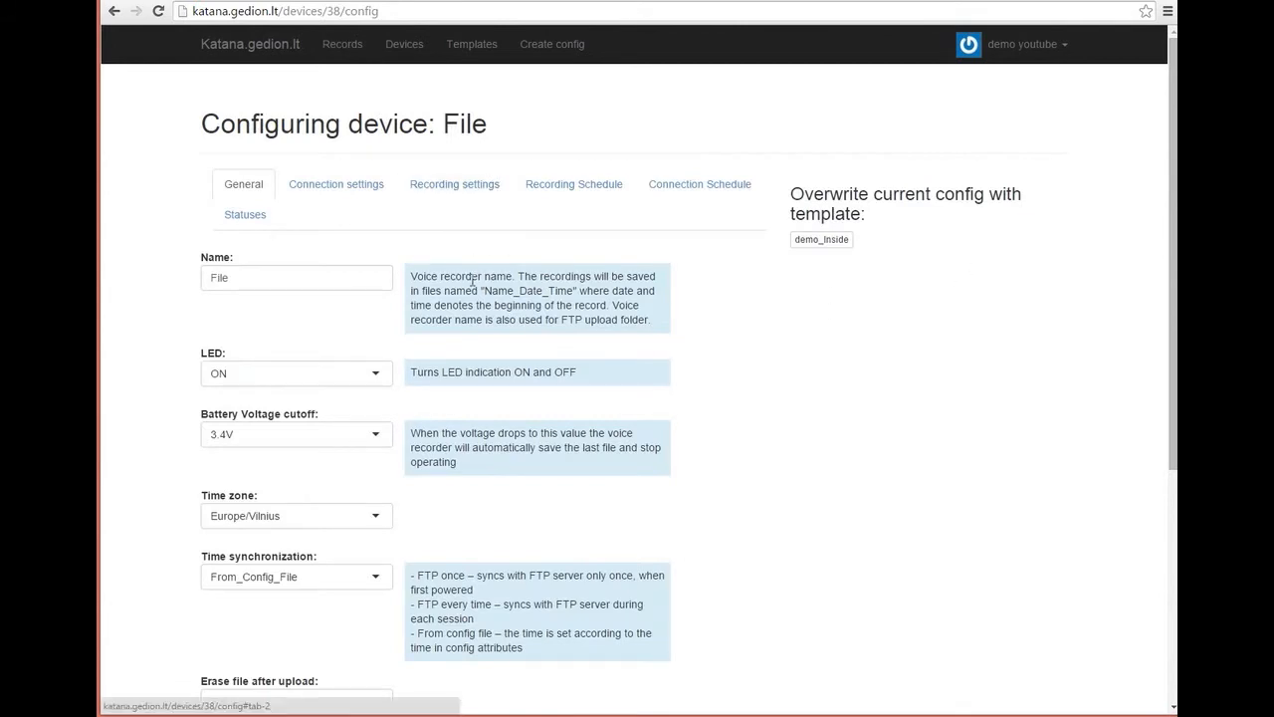
pyautogui.click(114, 11)
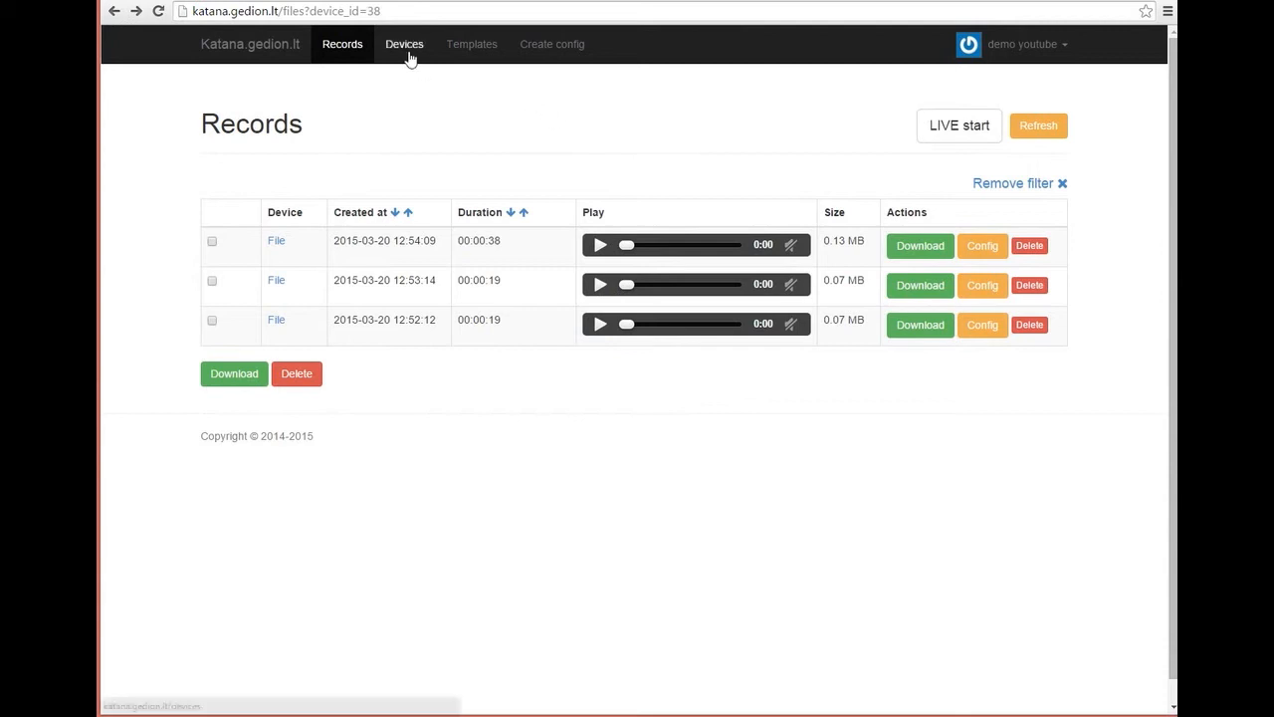
# Step: From the Devices list, view File's records, return, and open File's configuration
pyautogui.click(408, 54)
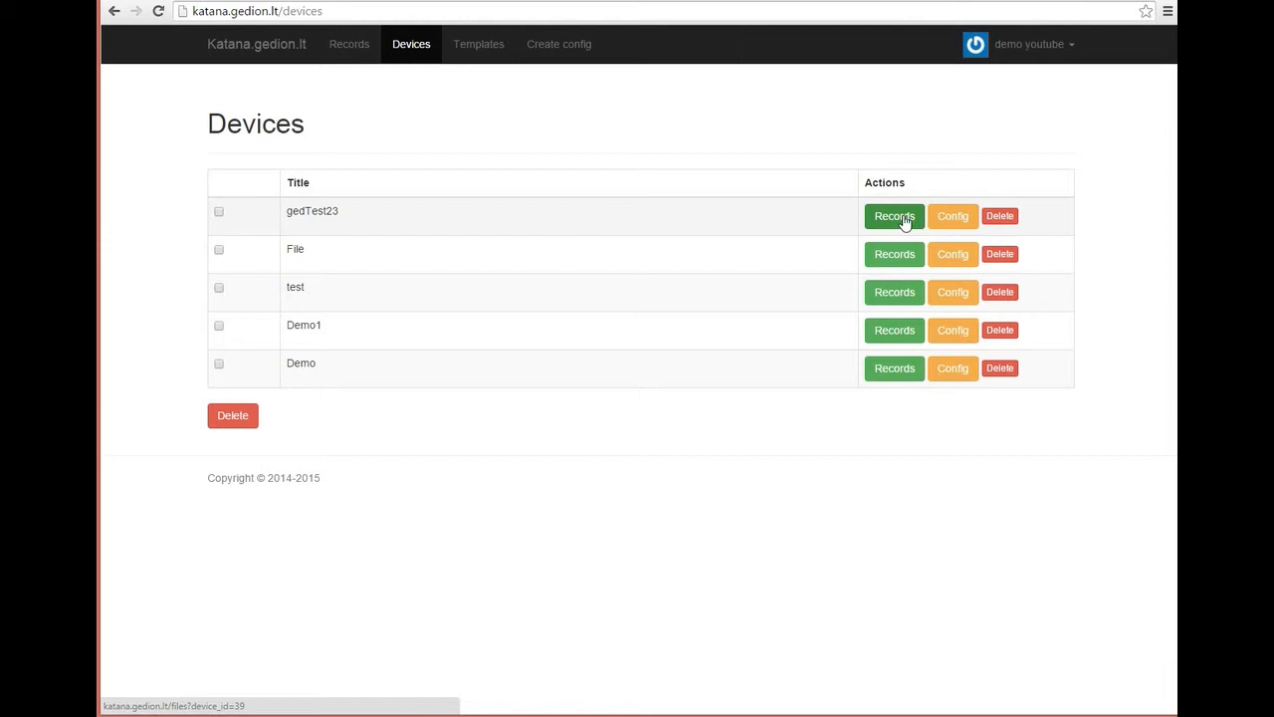
pyautogui.click(899, 255)
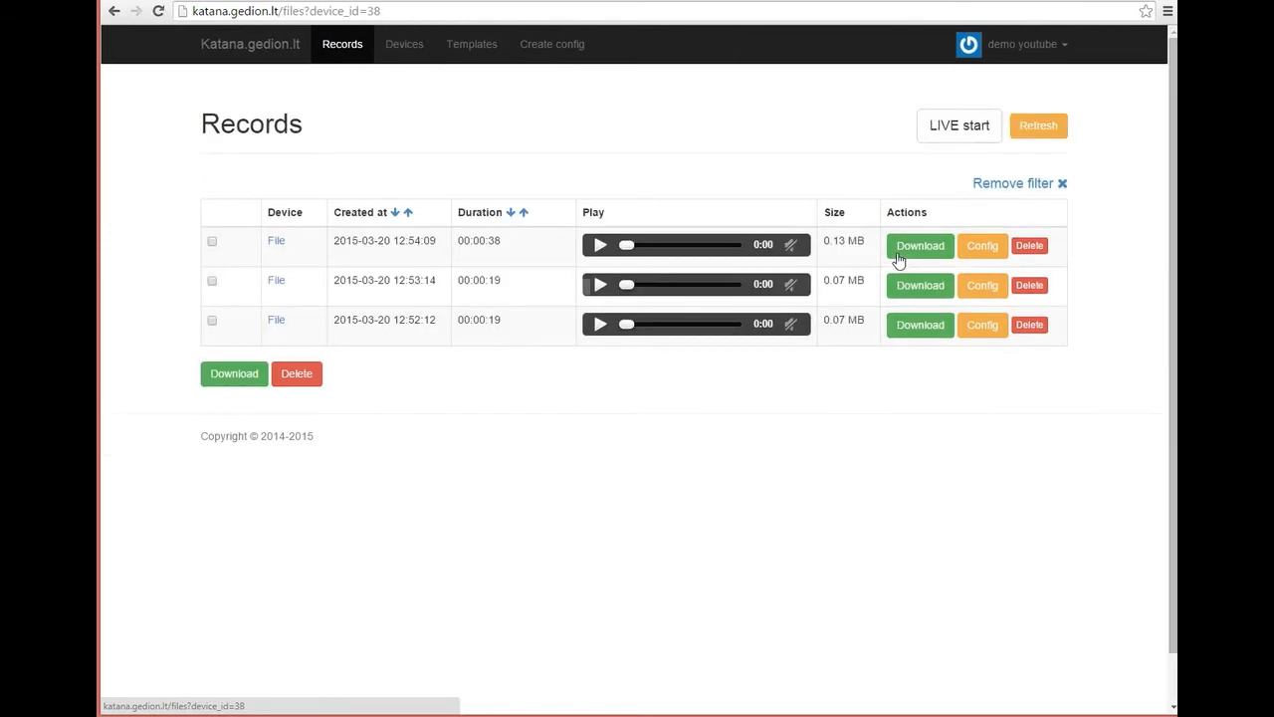
pyautogui.click(114, 11)
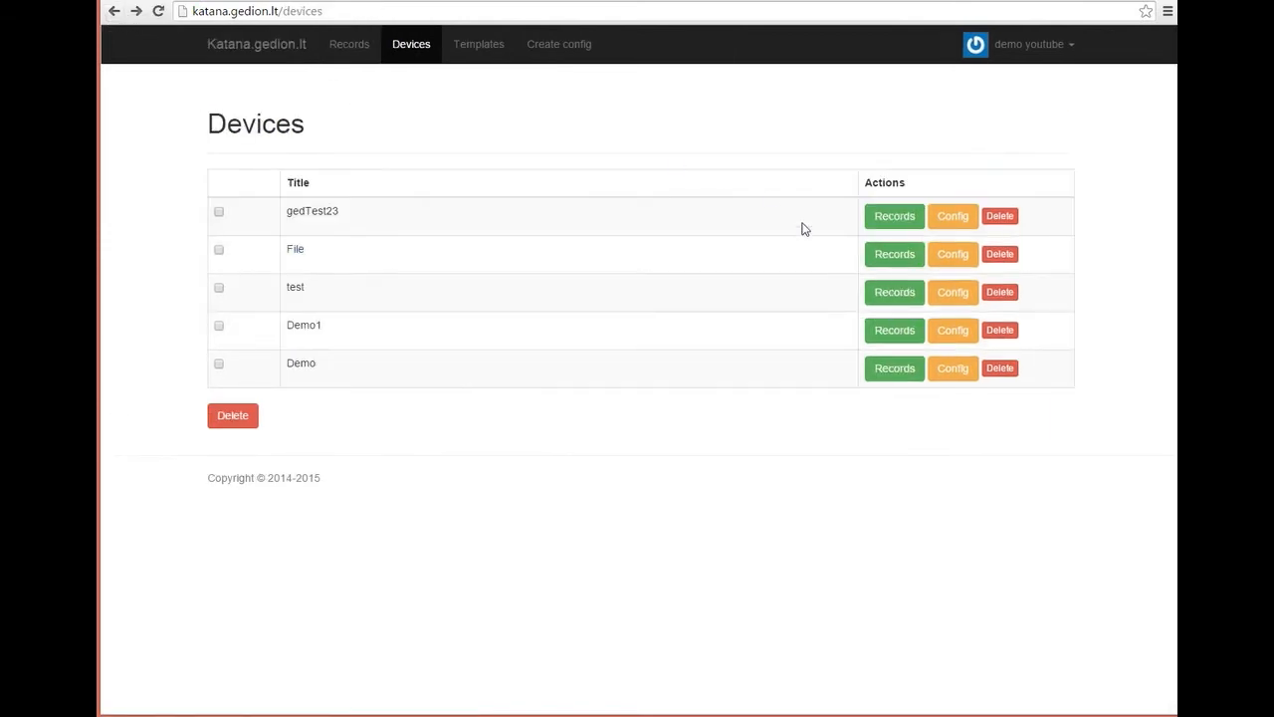
pyautogui.click(956, 257)
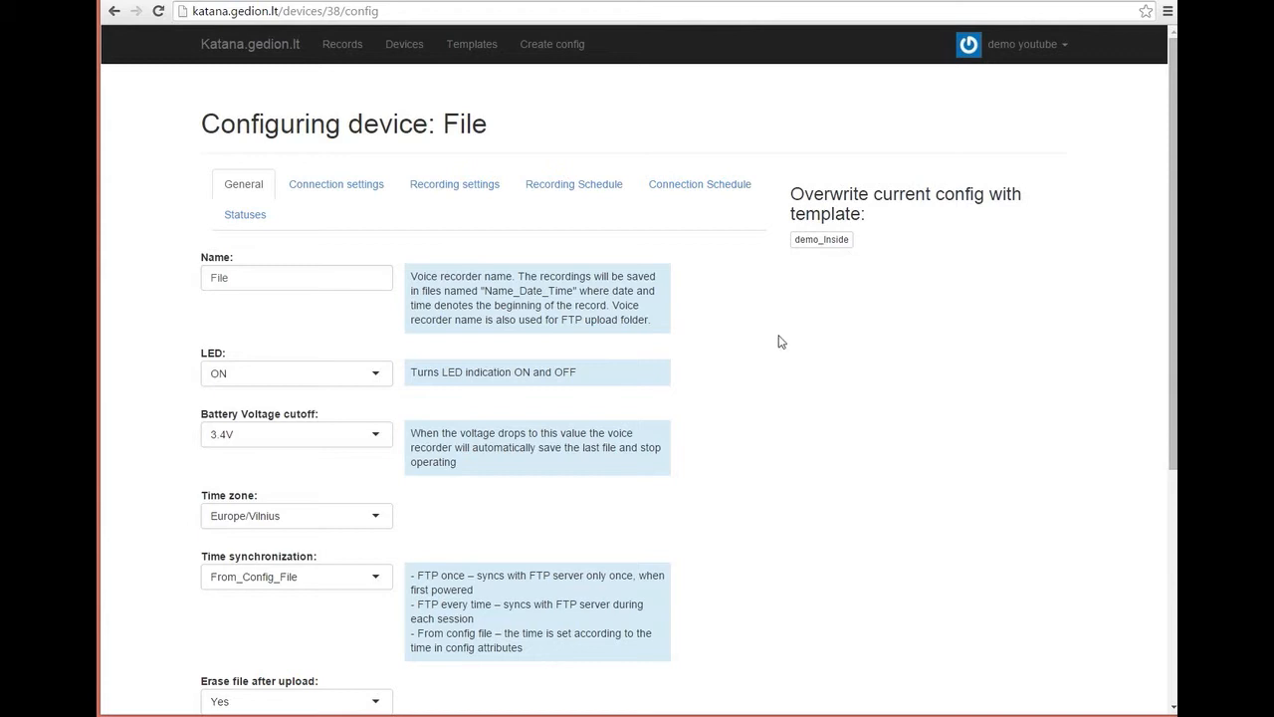
# Step: Overwrite the File device config with the demo_Inside template, then go to Templates
pyautogui.scroll(-2, 782, 341)
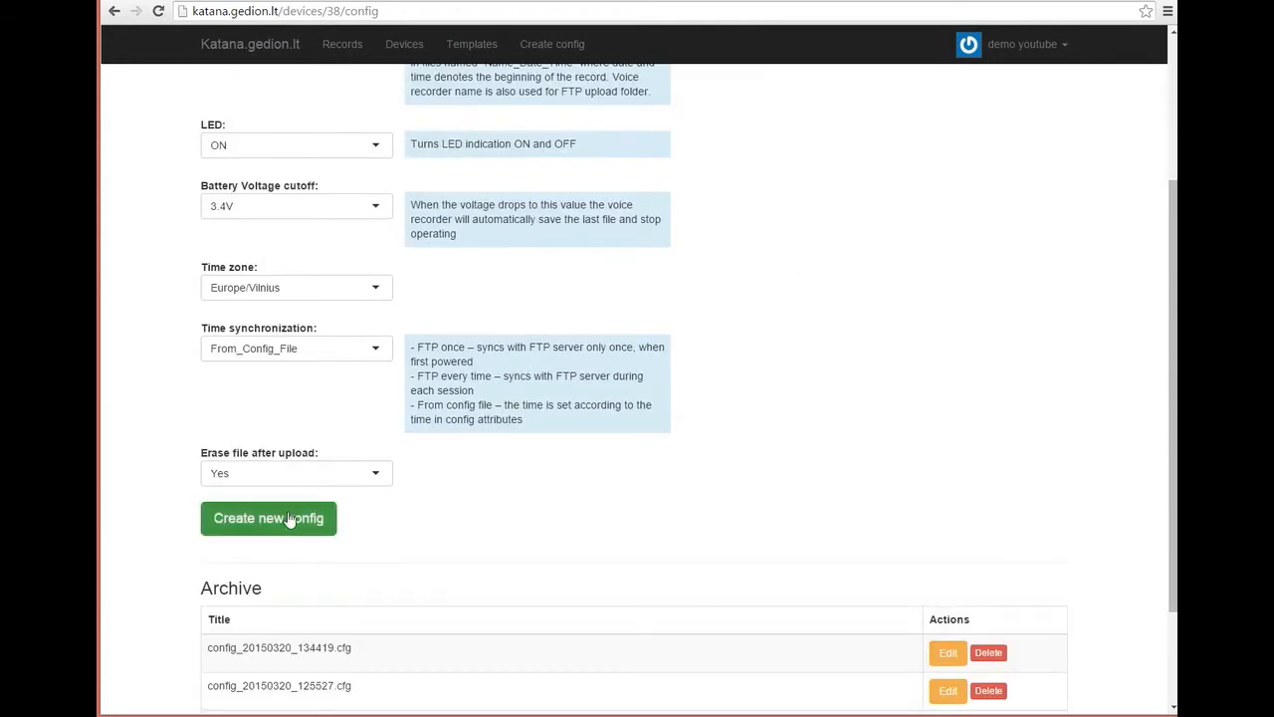
pyautogui.scroll(2, 540, 513)
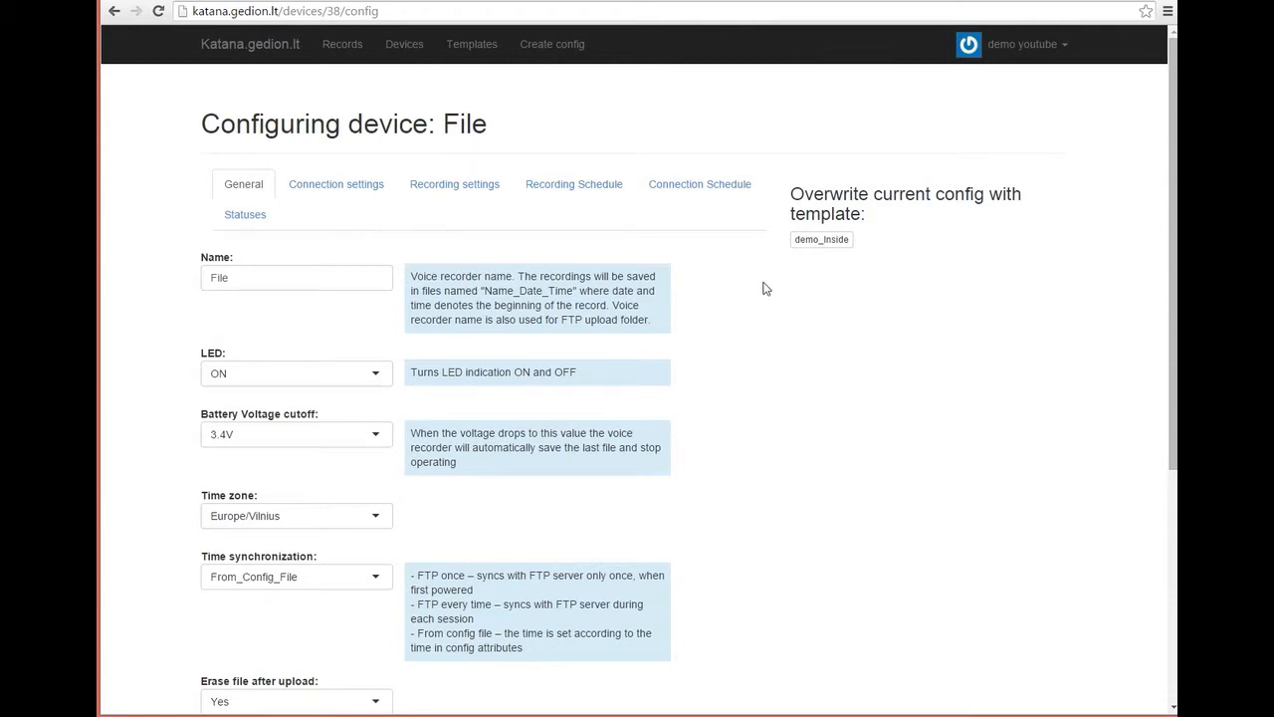
pyautogui.click(809, 242)
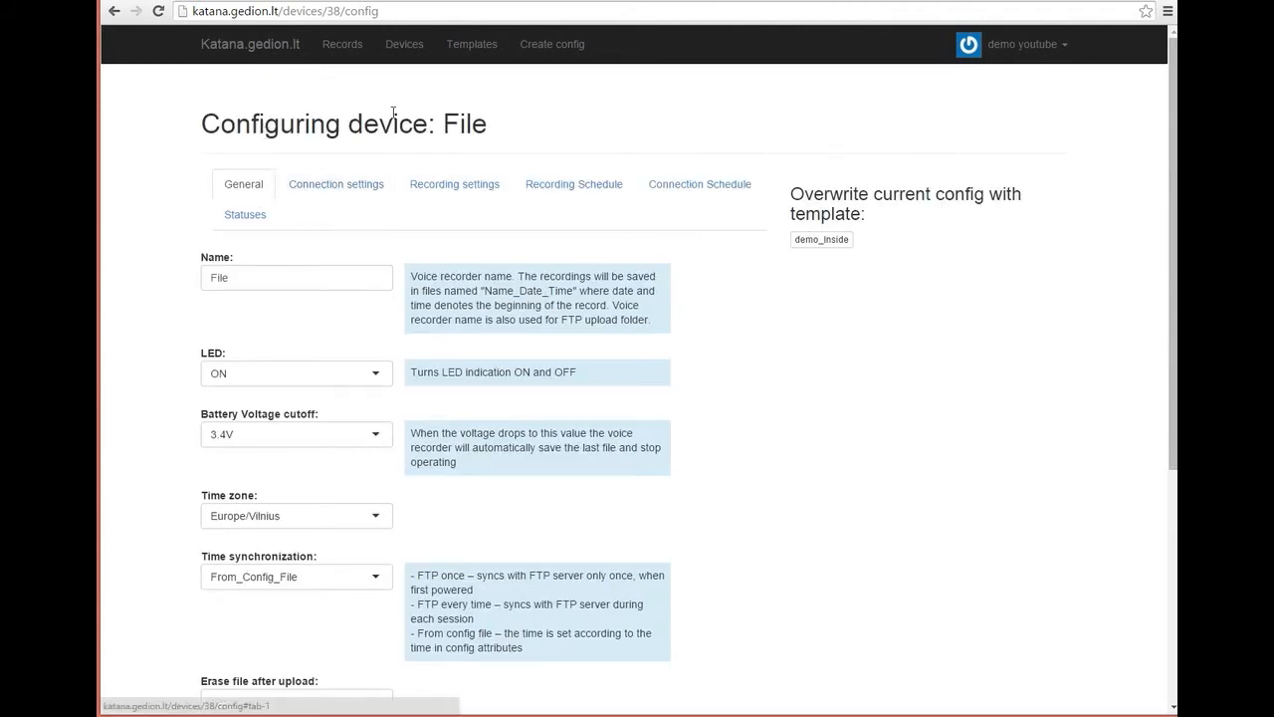
pyautogui.click(477, 48)
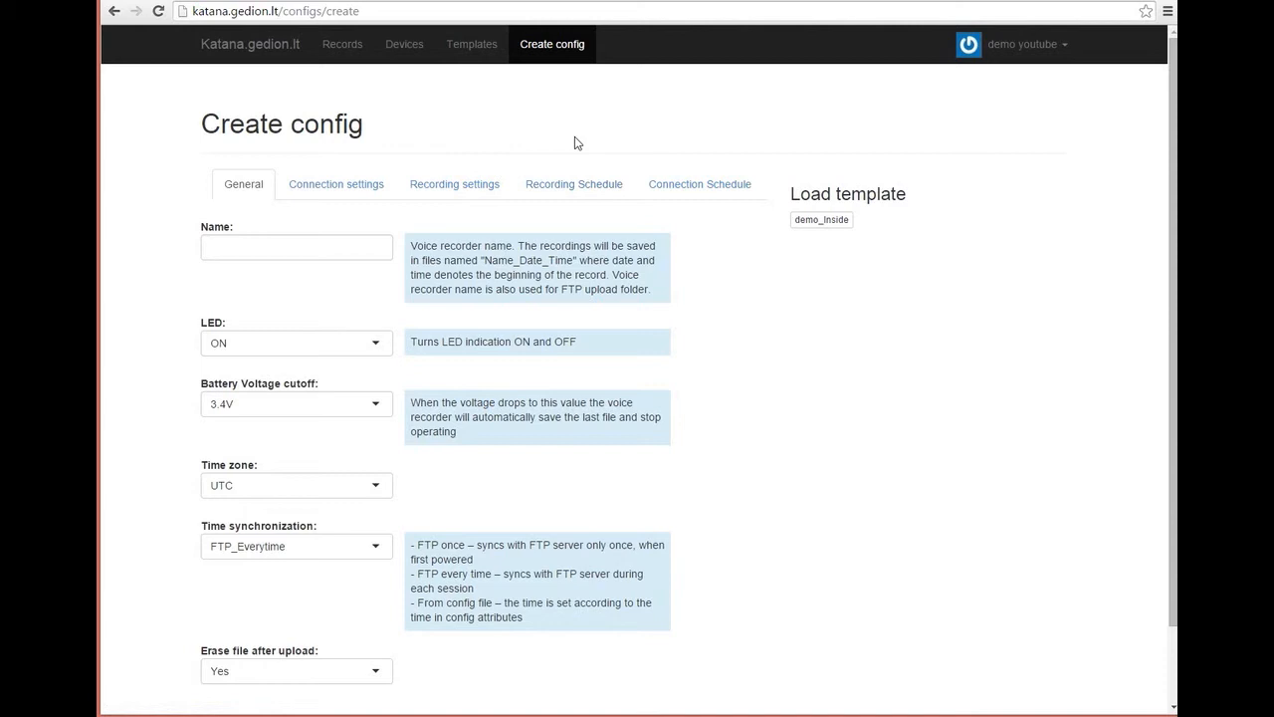
# Step: Go to Devices and reopen the File device's configuration
pyautogui.click(406, 46)
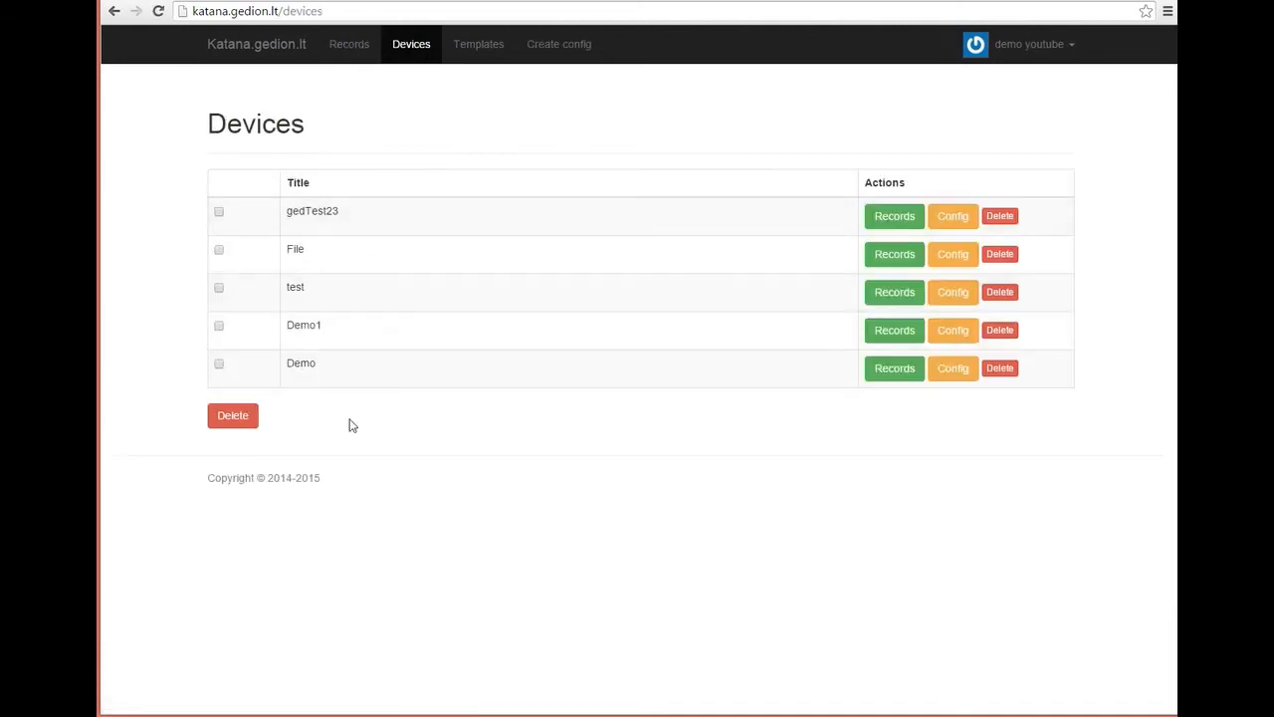
pyautogui.click(955, 261)
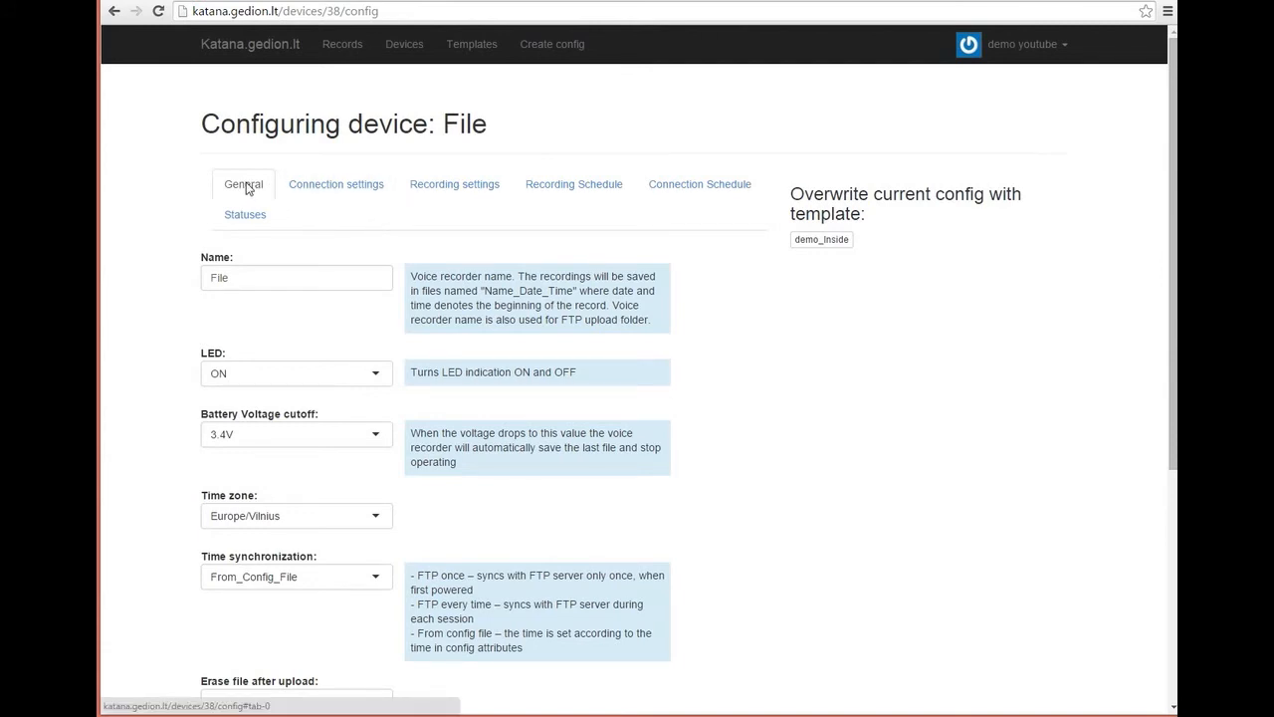
pyautogui.scroll(-2, 365, 256)
pyautogui.scroll(1, 362, 258)
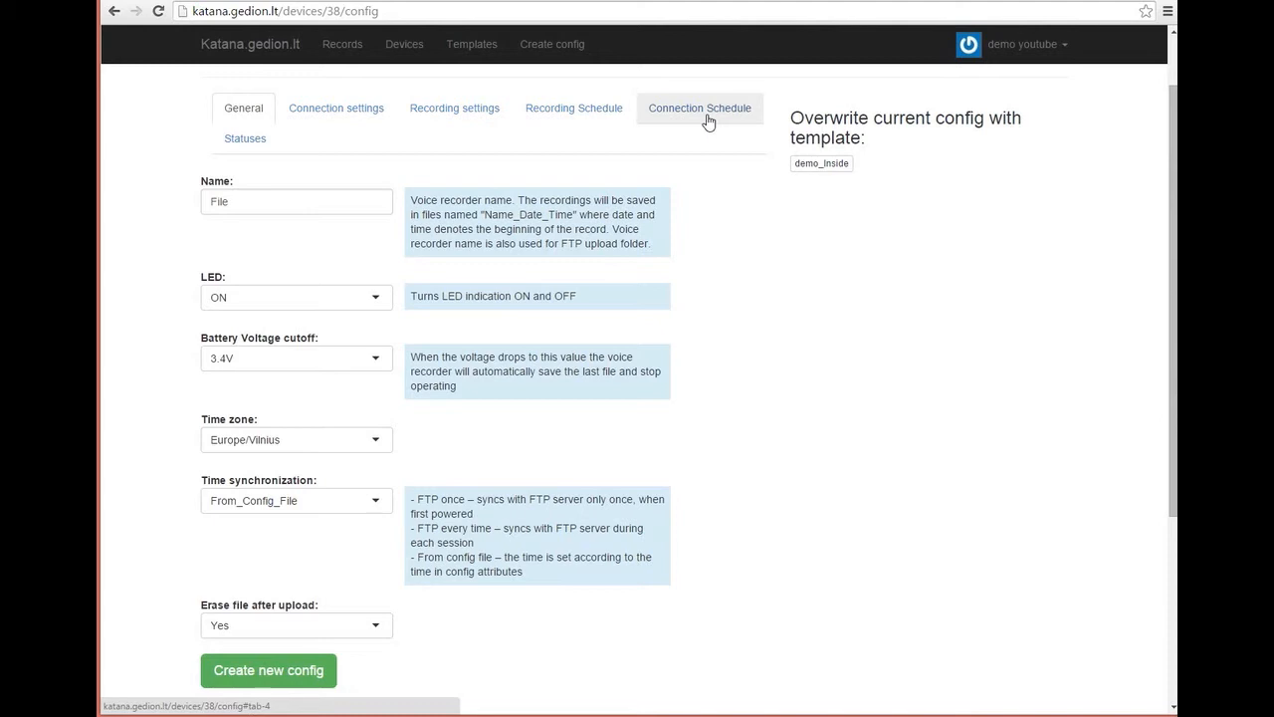
pyautogui.click(245, 146)
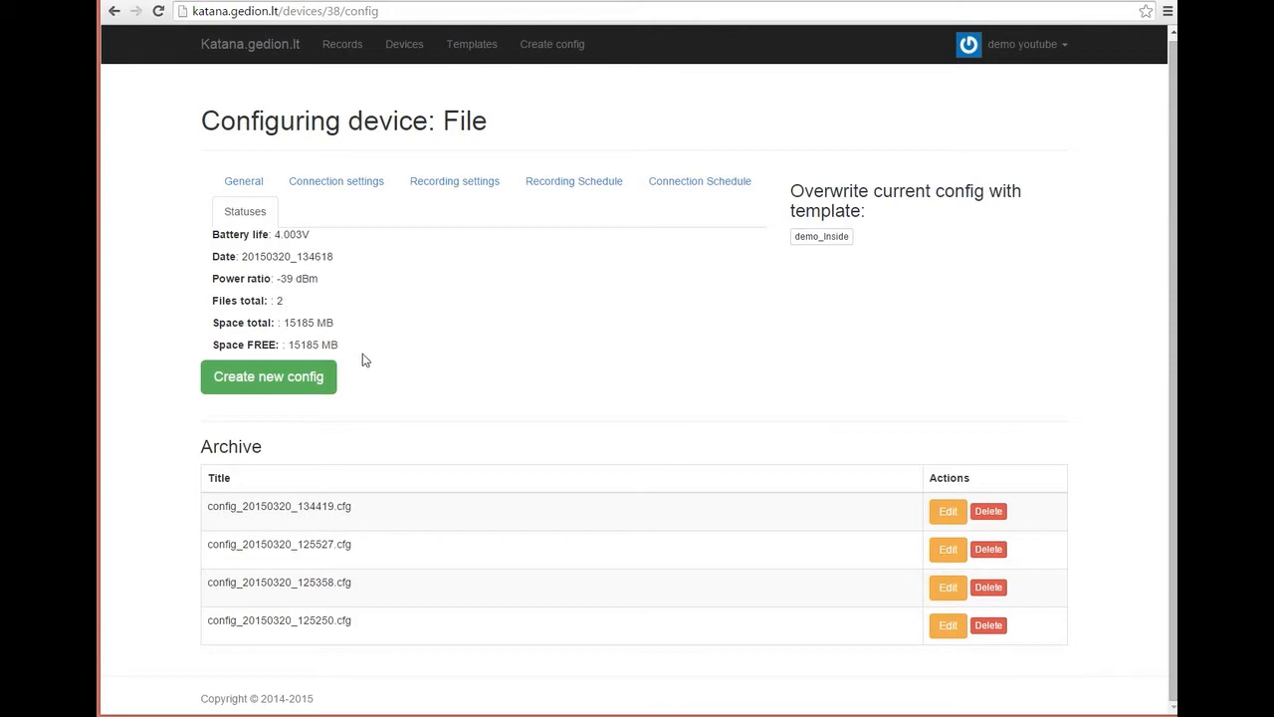
pyautogui.click(249, 188)
pyautogui.scroll(-1, 244, 194)
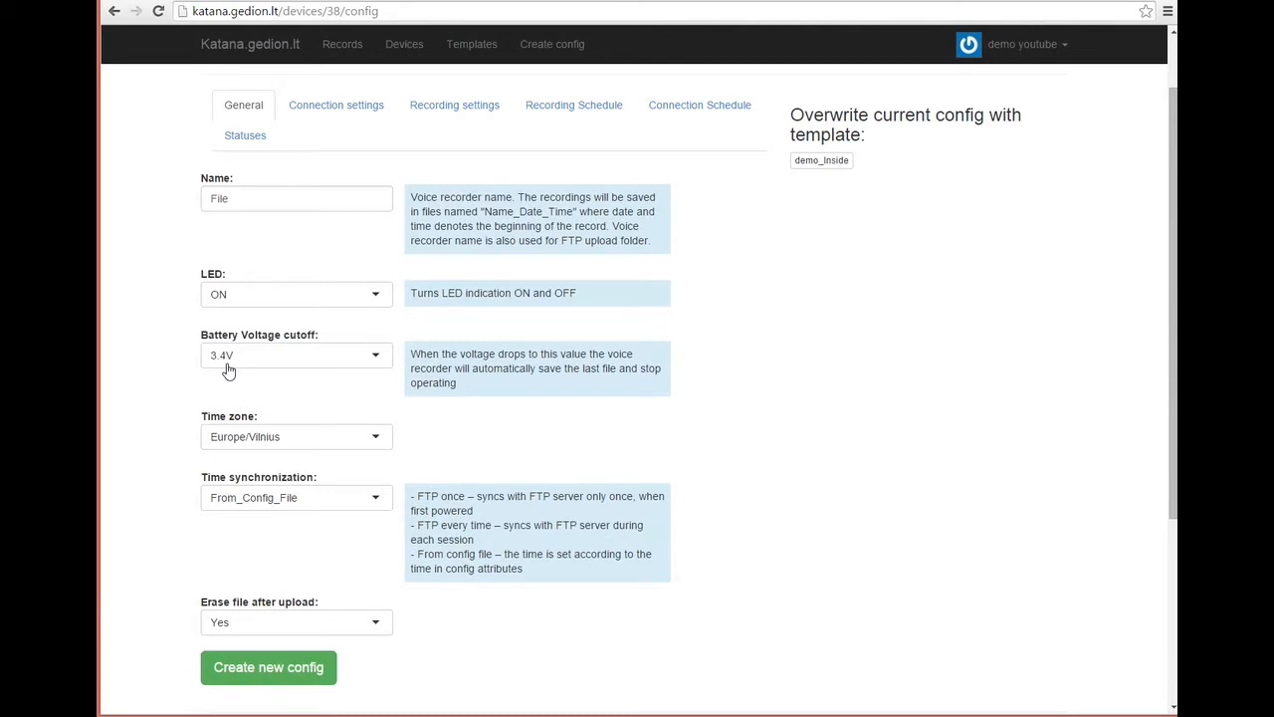
pyautogui.click(378, 438)
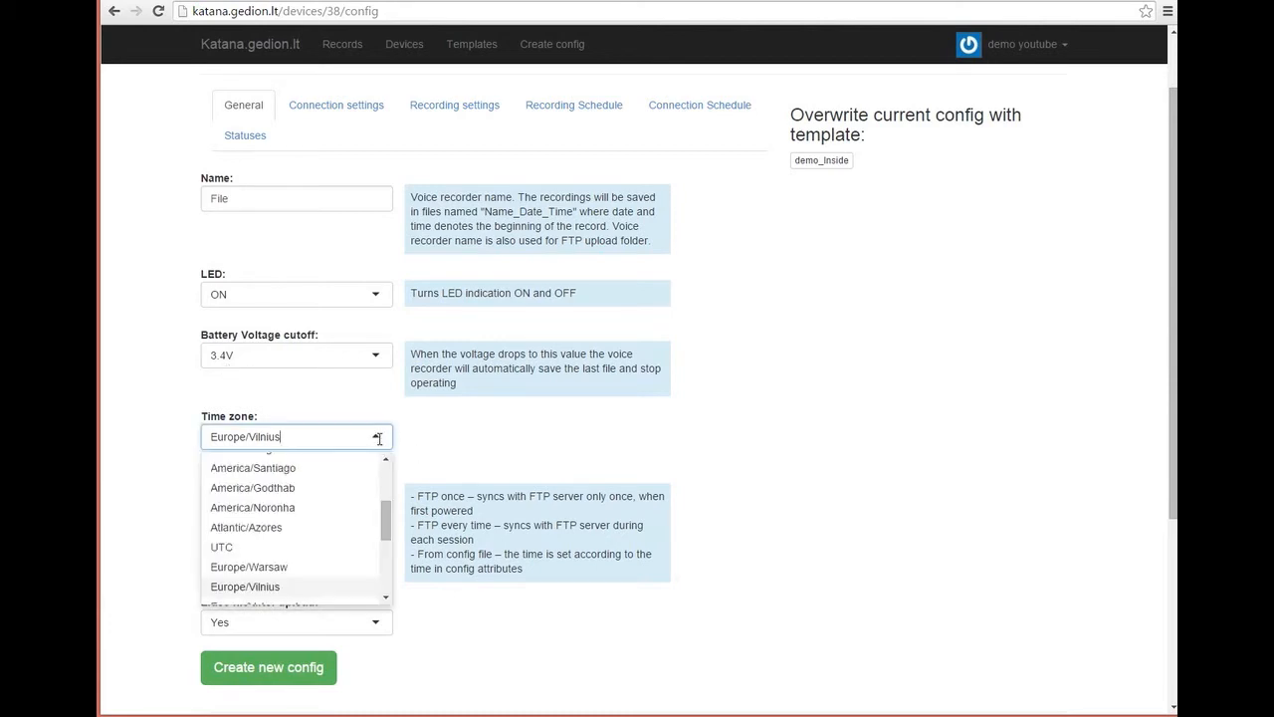
pyautogui.click(298, 546)
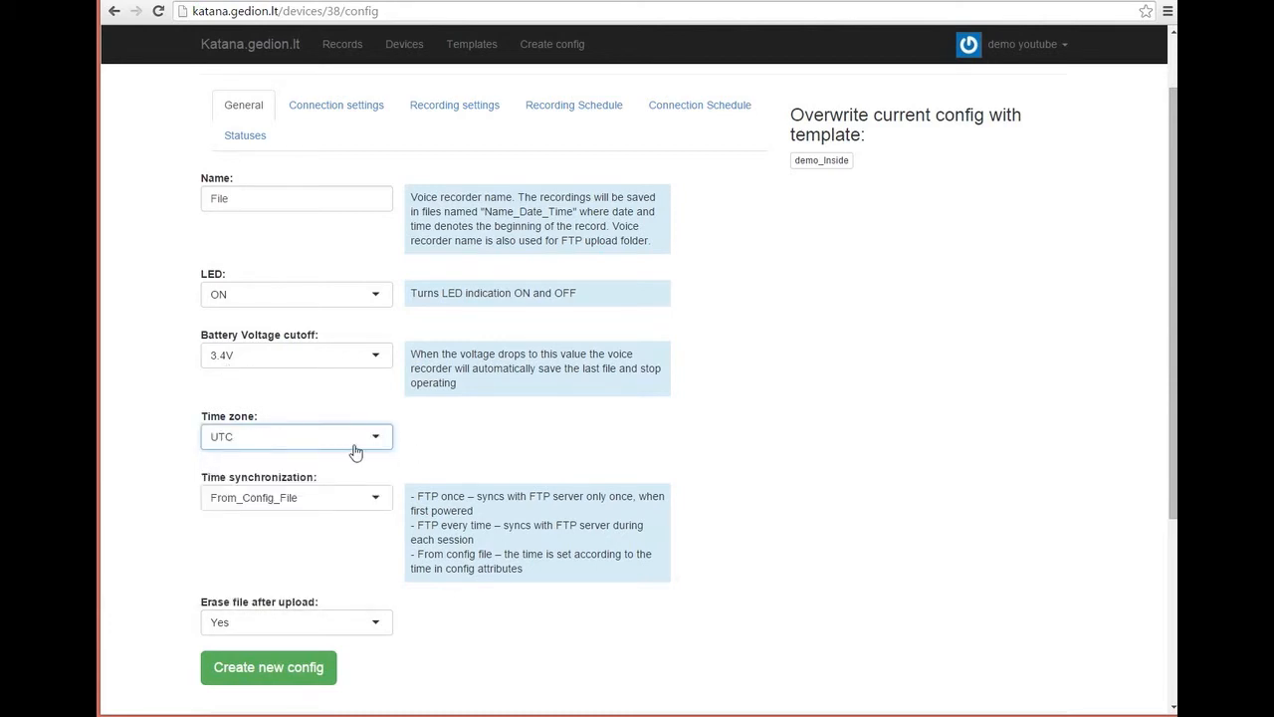
pyautogui.click(355, 448)
pyautogui.click(314, 585)
pyautogui.scroll(-1, 815, 506)
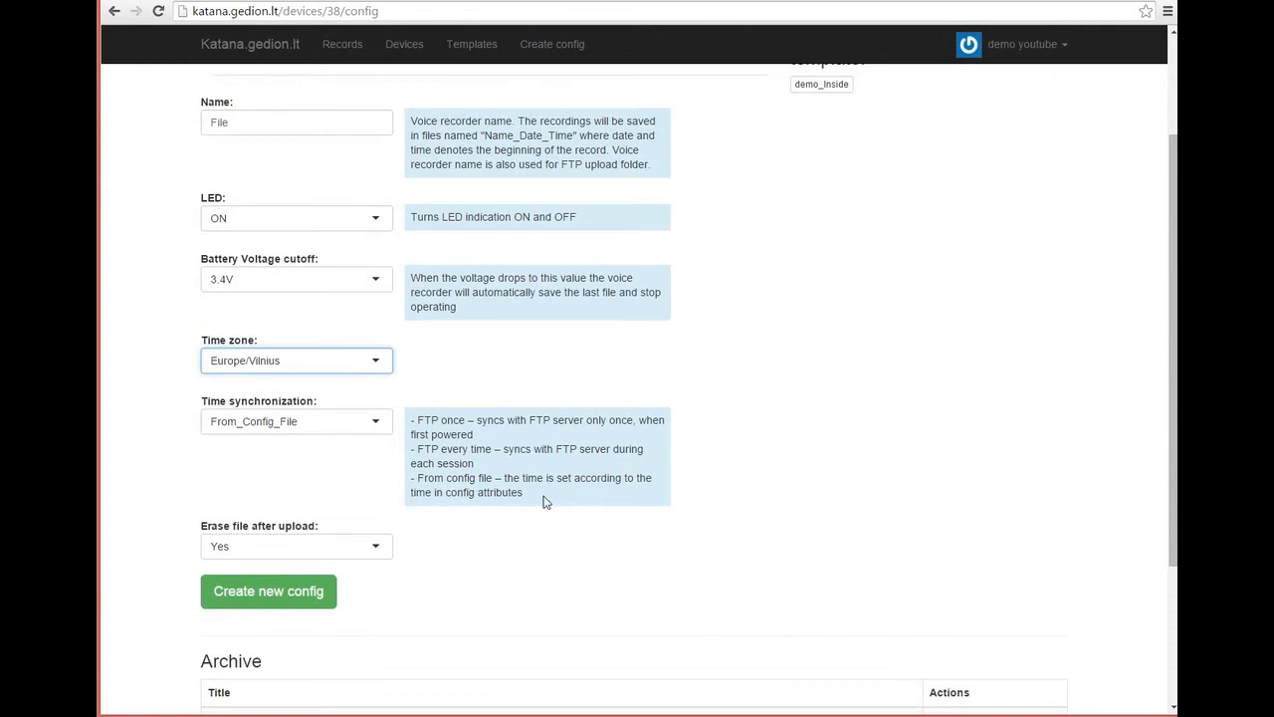
pyautogui.click(347, 420)
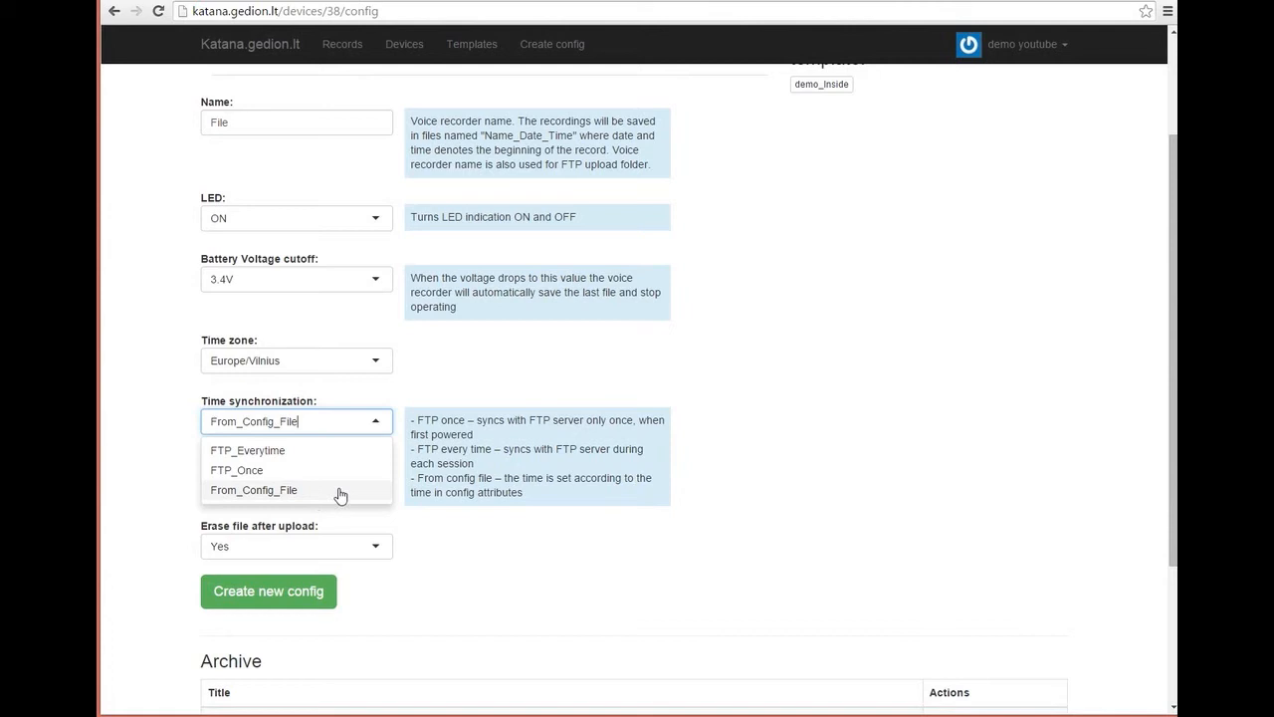
pyautogui.click(583, 587)
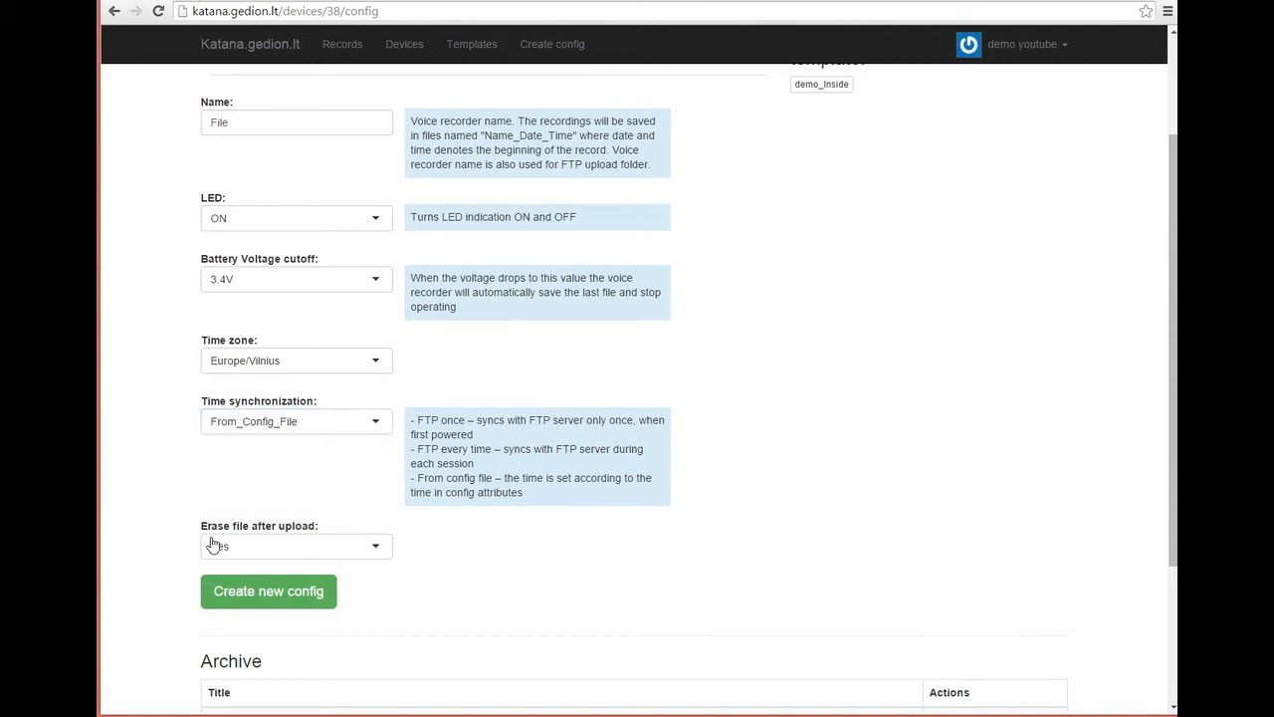
pyautogui.click(341, 549)
pyautogui.click(337, 589)
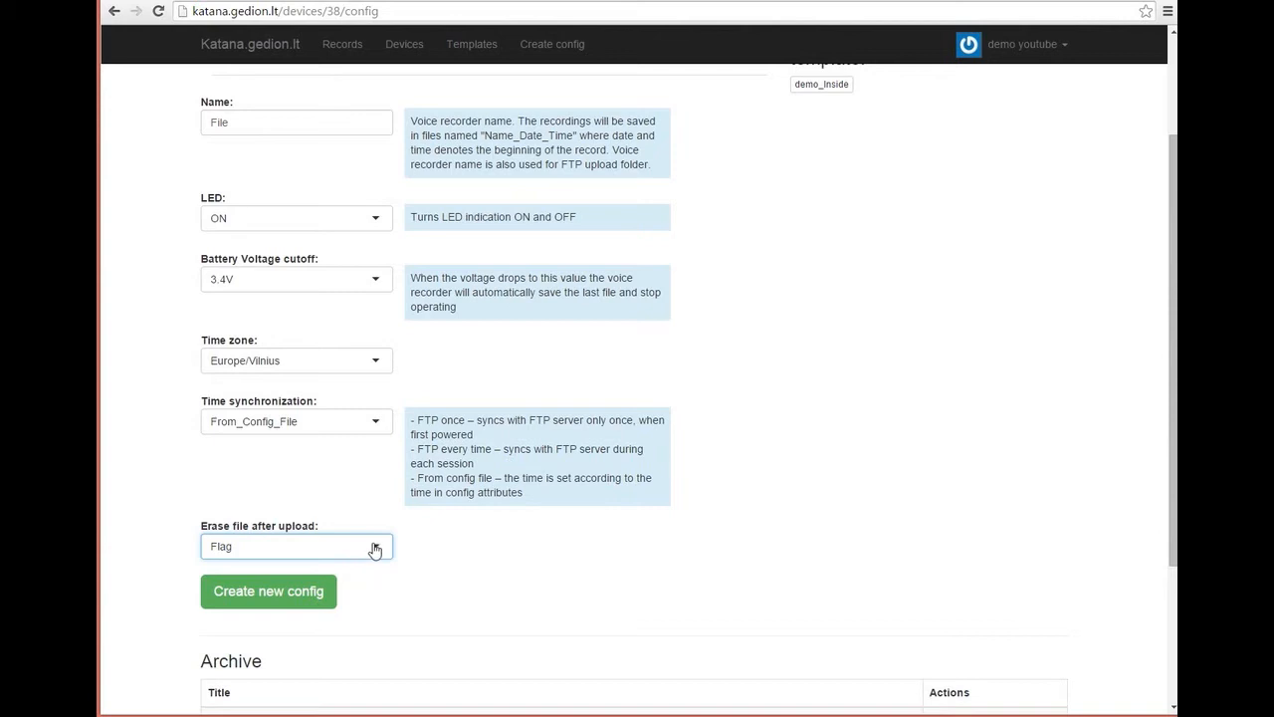
pyautogui.click(376, 549)
pyautogui.click(347, 578)
pyautogui.scroll(2, 448, 488)
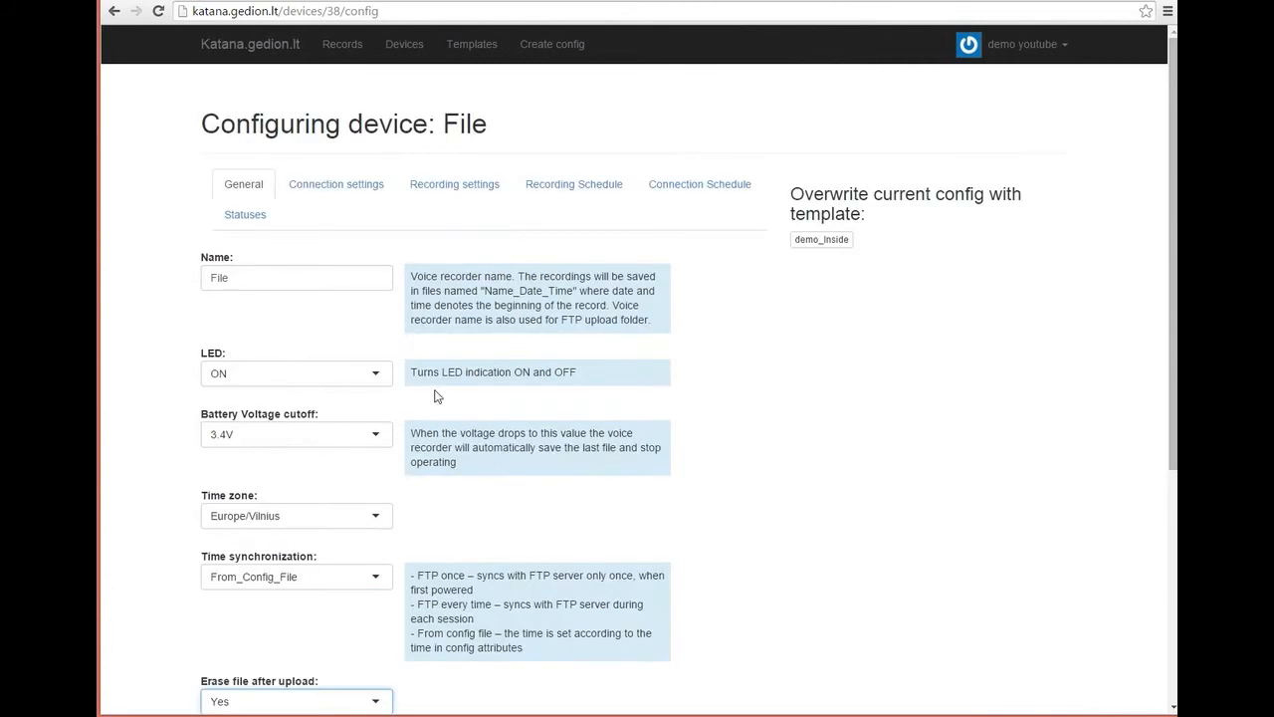
pyautogui.click(340, 194)
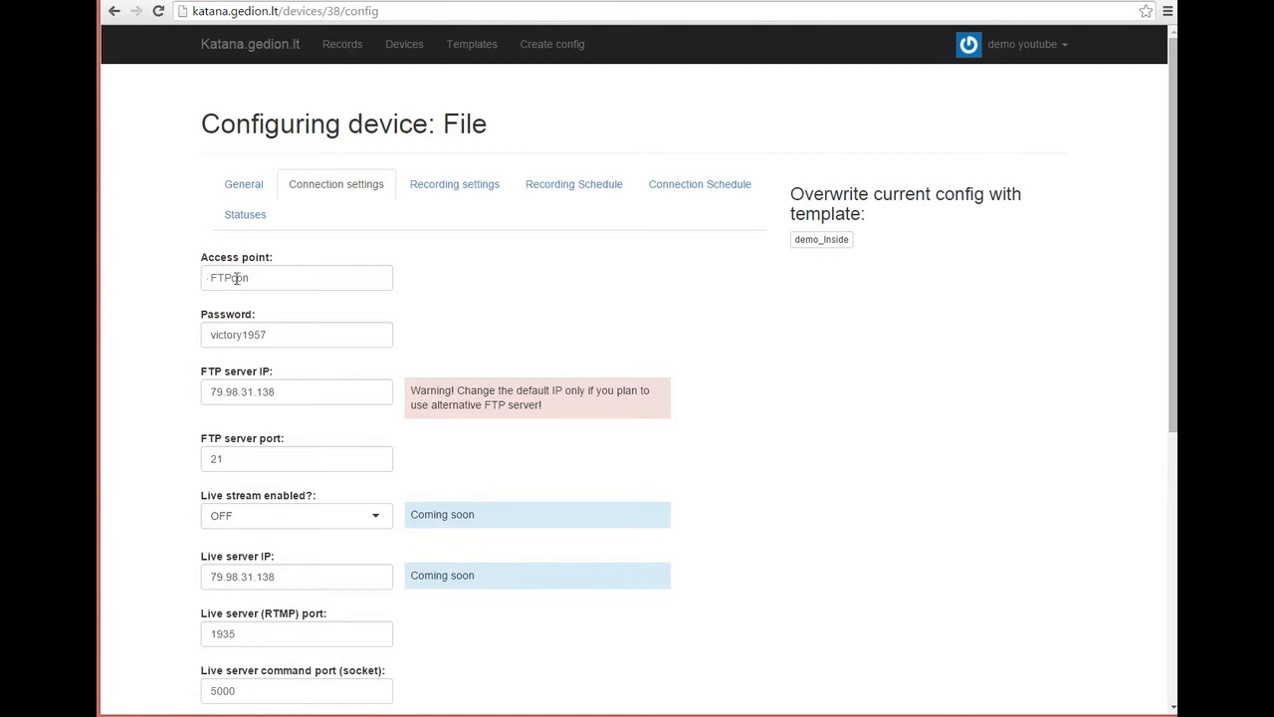
# Step: Replace the access point password with a new one and review the FTP and port settings
pyautogui.doubleClick(279, 336)
pyautogui.write('12345')
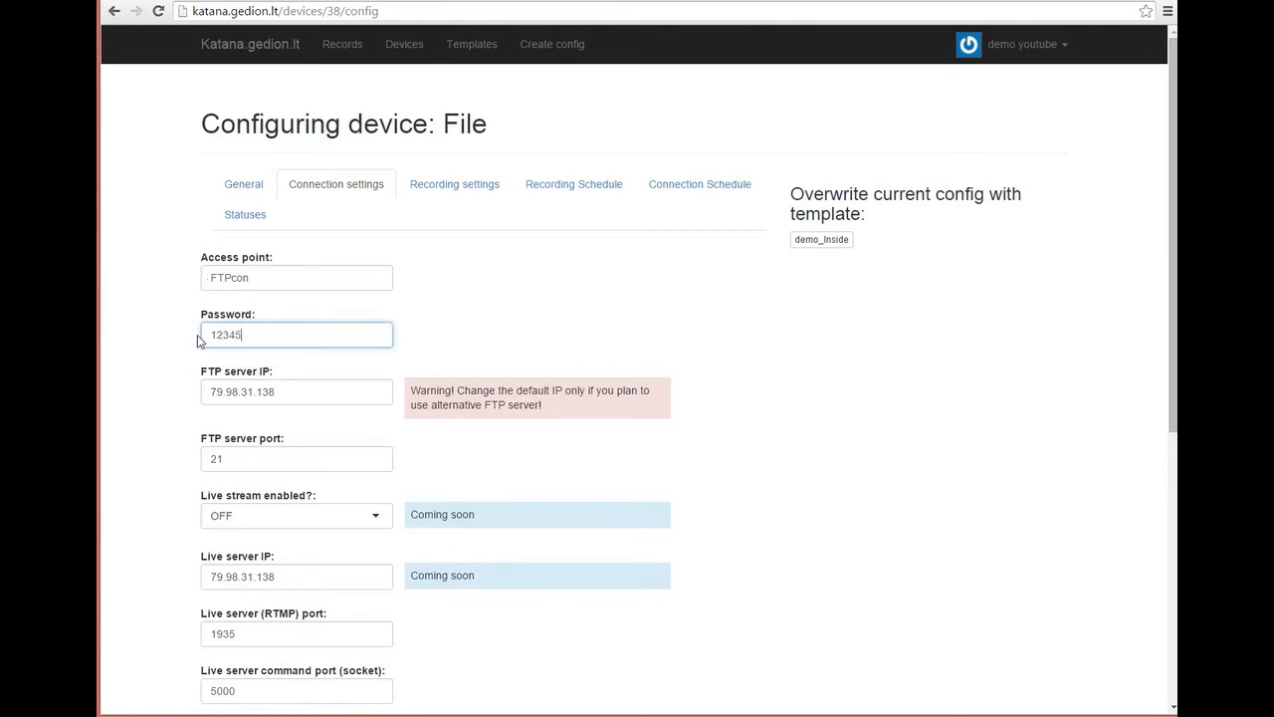
pyautogui.click(253, 277)
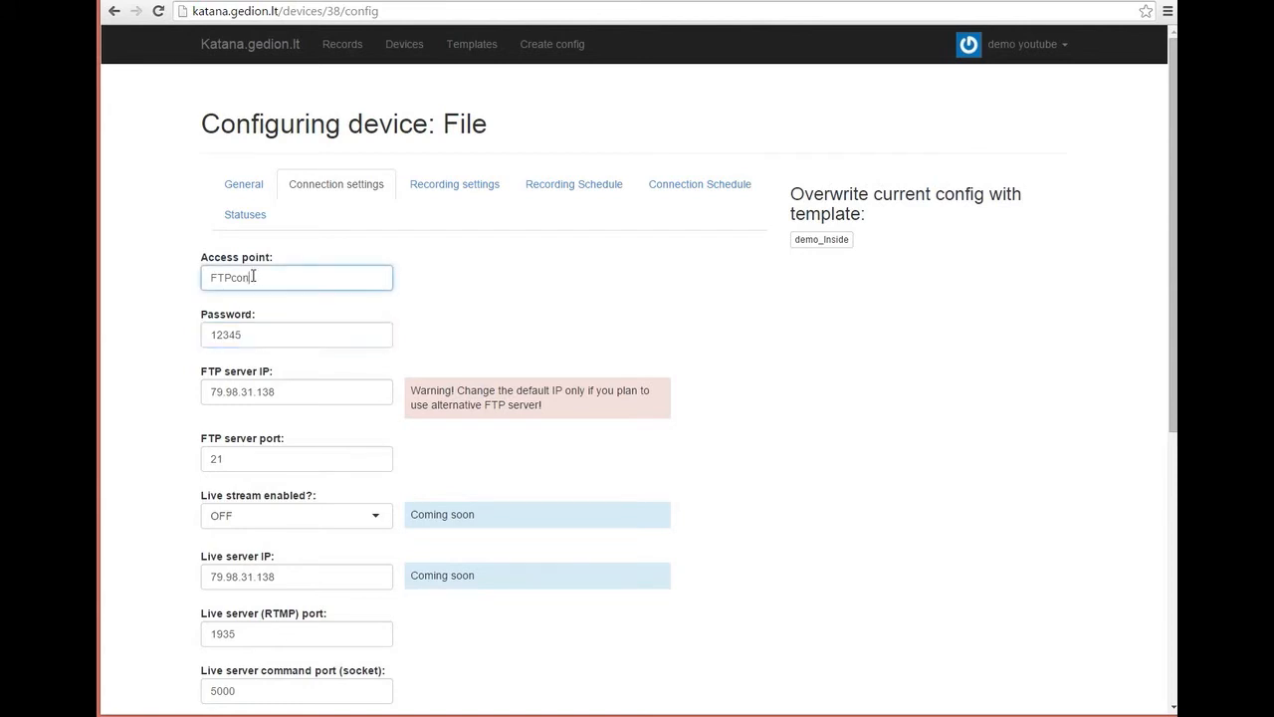
pyautogui.click(256, 337)
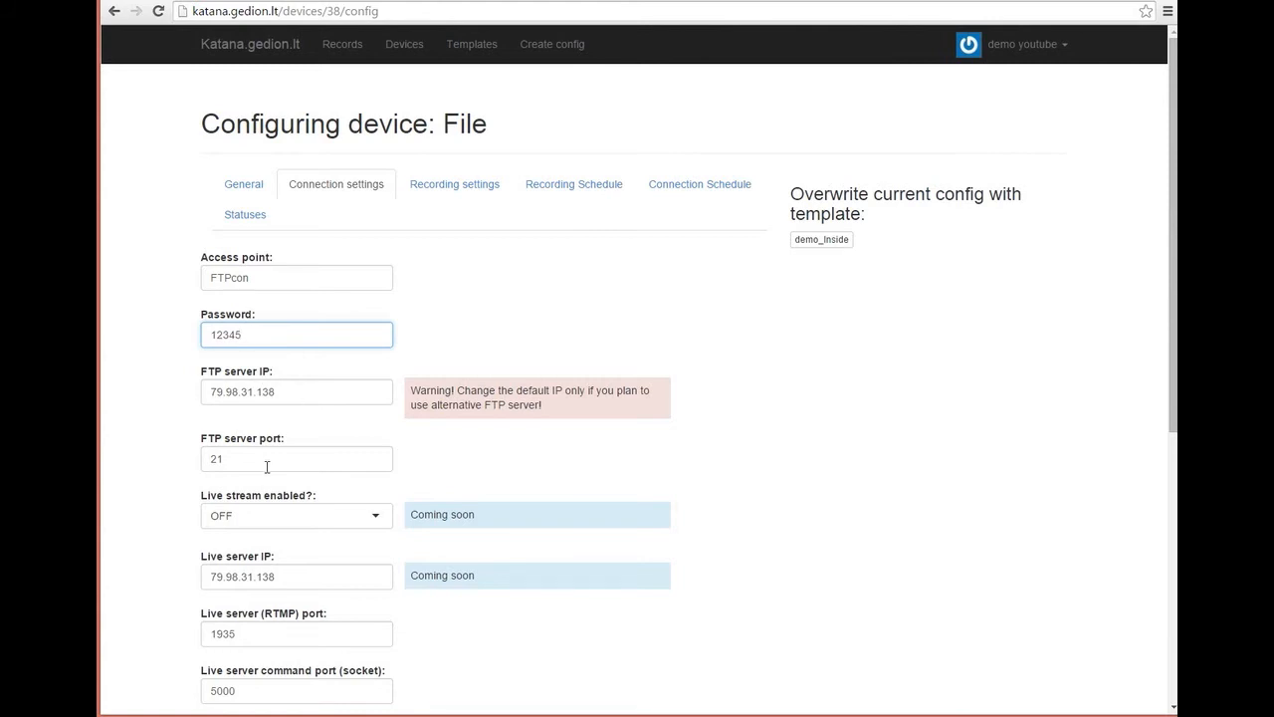
pyautogui.click(269, 463)
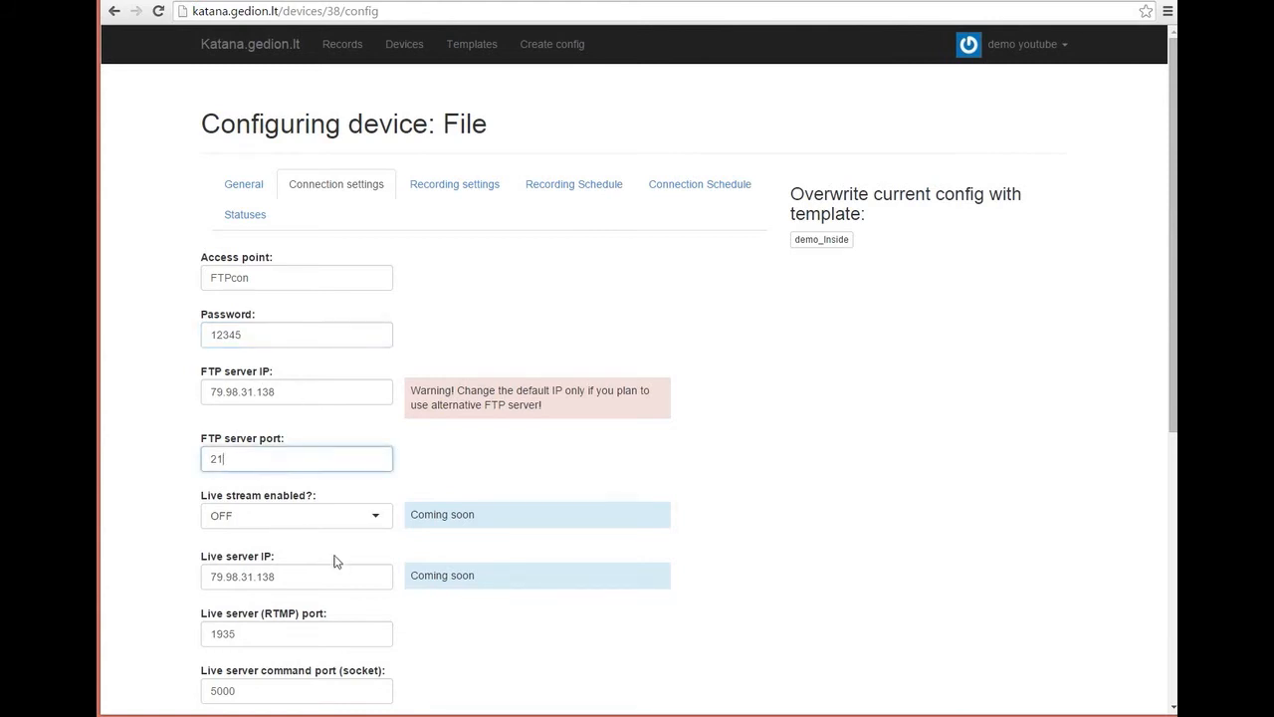
pyautogui.scroll(-1, 374, 543)
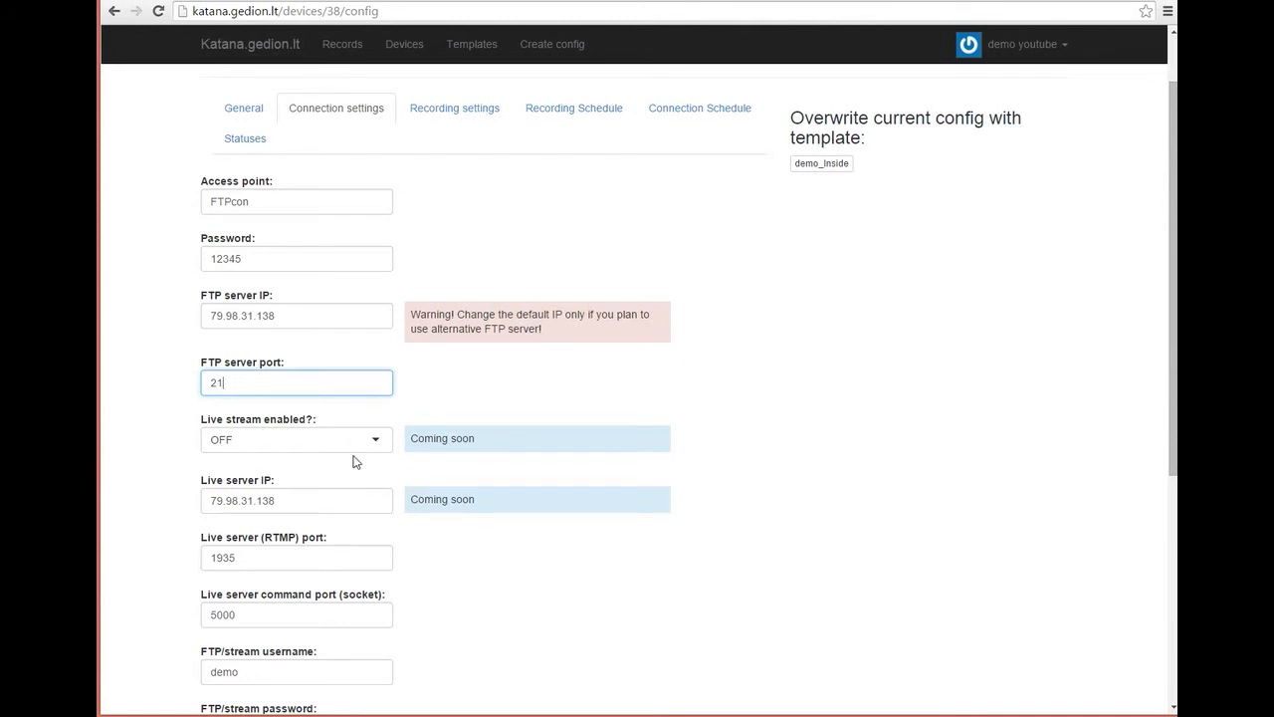
pyautogui.scroll(-2, 358, 468)
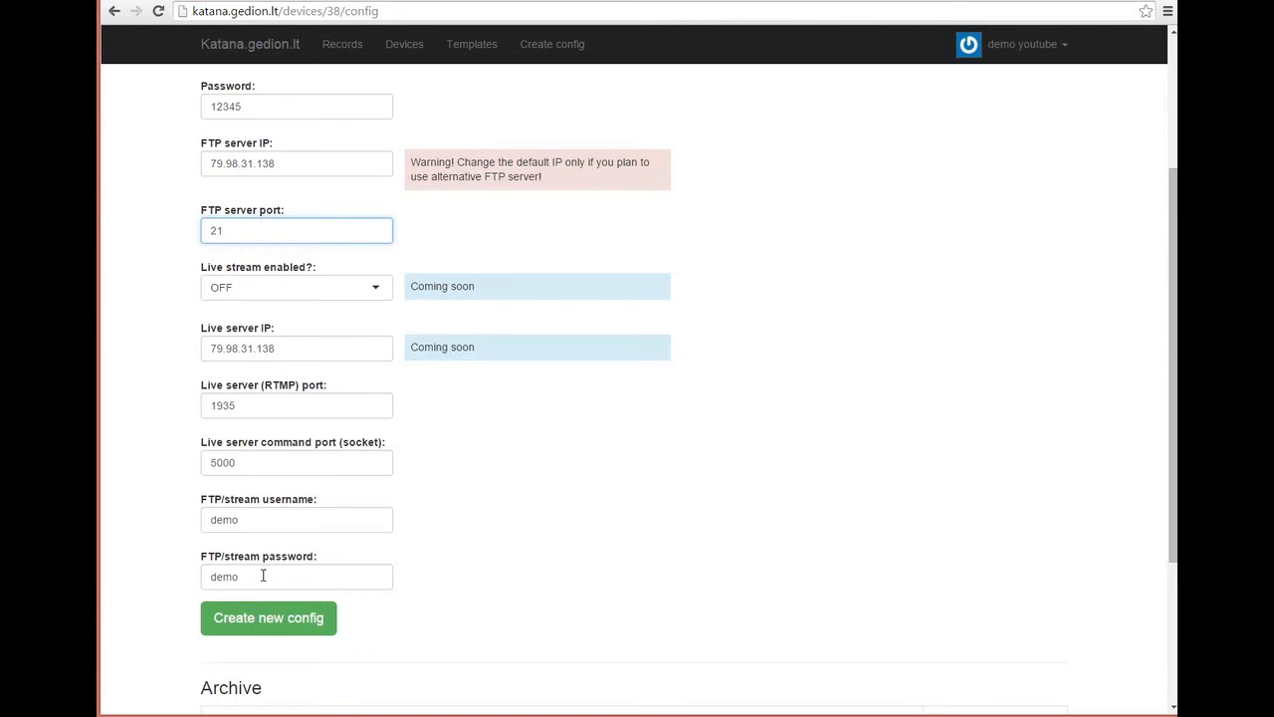
pyautogui.scroll(2, 429, 514)
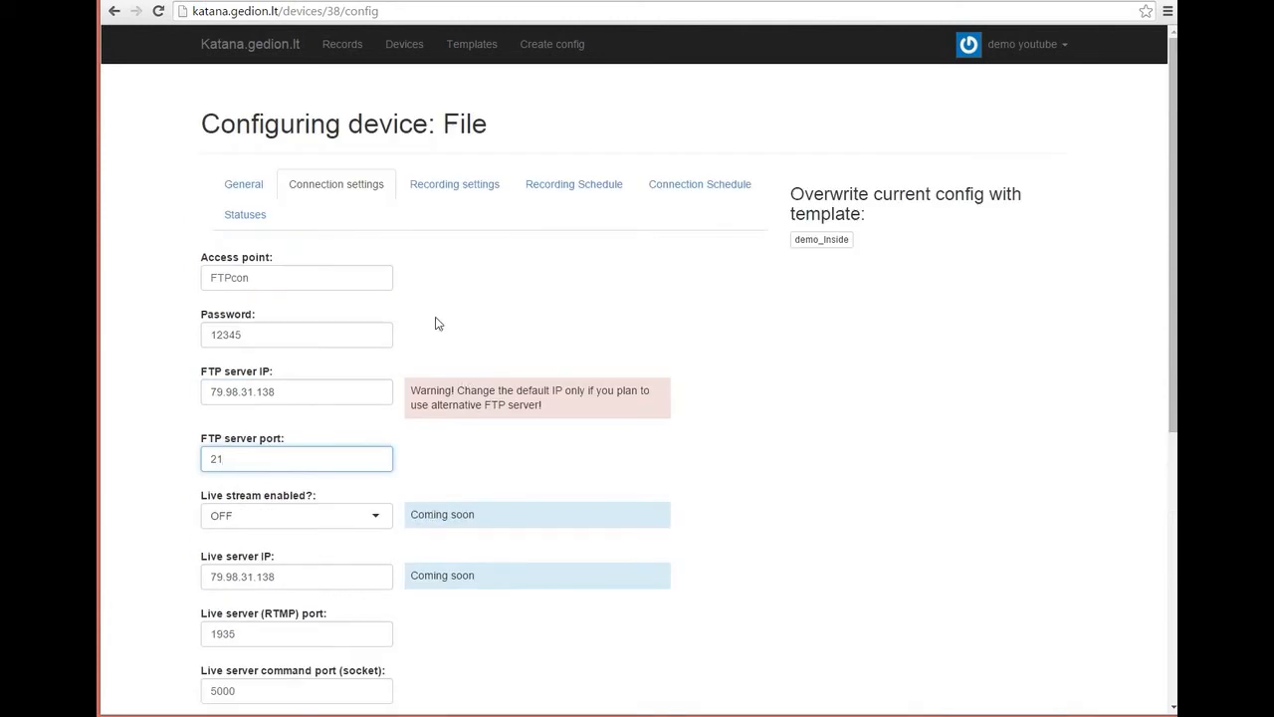
# Step: Open the Recording settings, keeping the sampling rate at 16
pyautogui.click(460, 188)
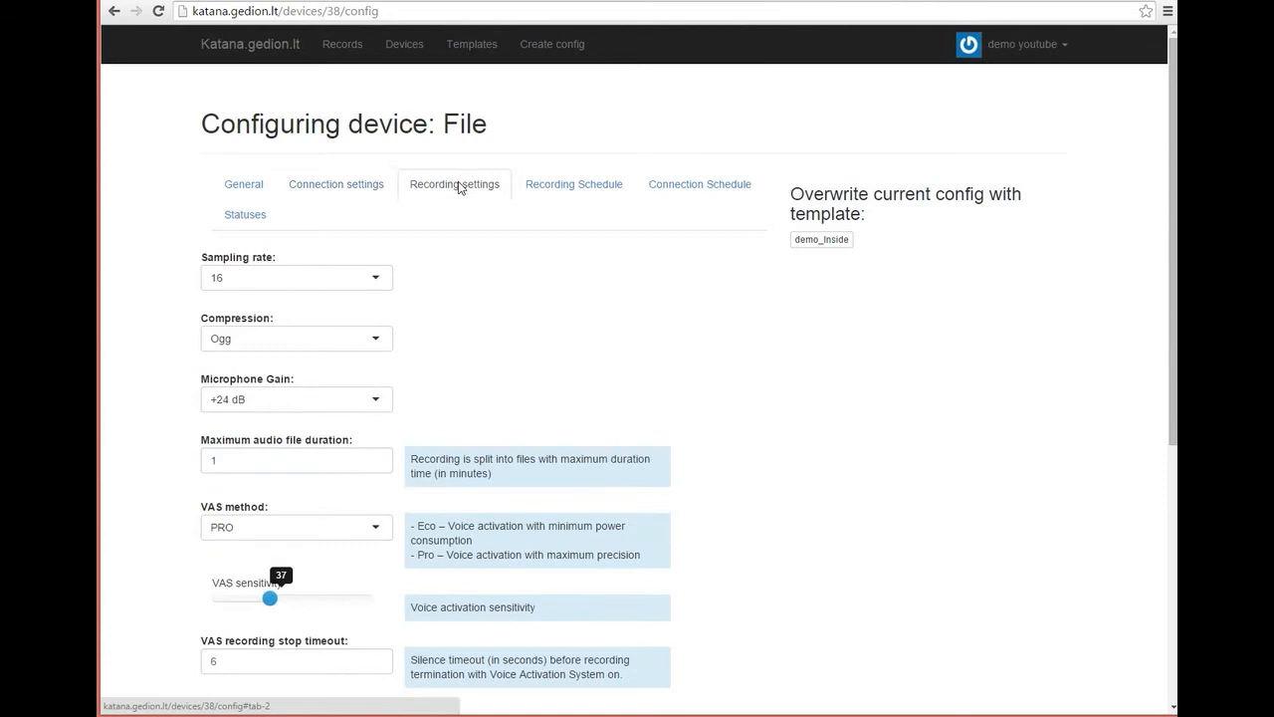
pyautogui.click(384, 283)
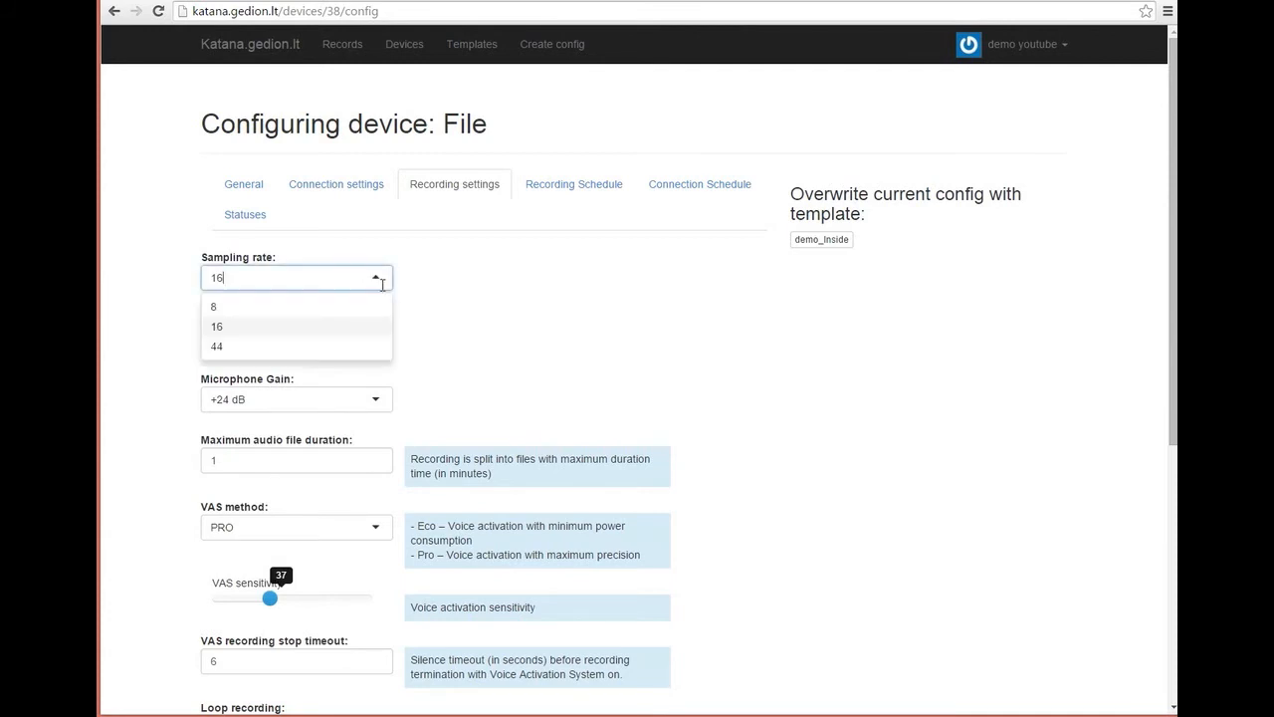
pyautogui.click(384, 285)
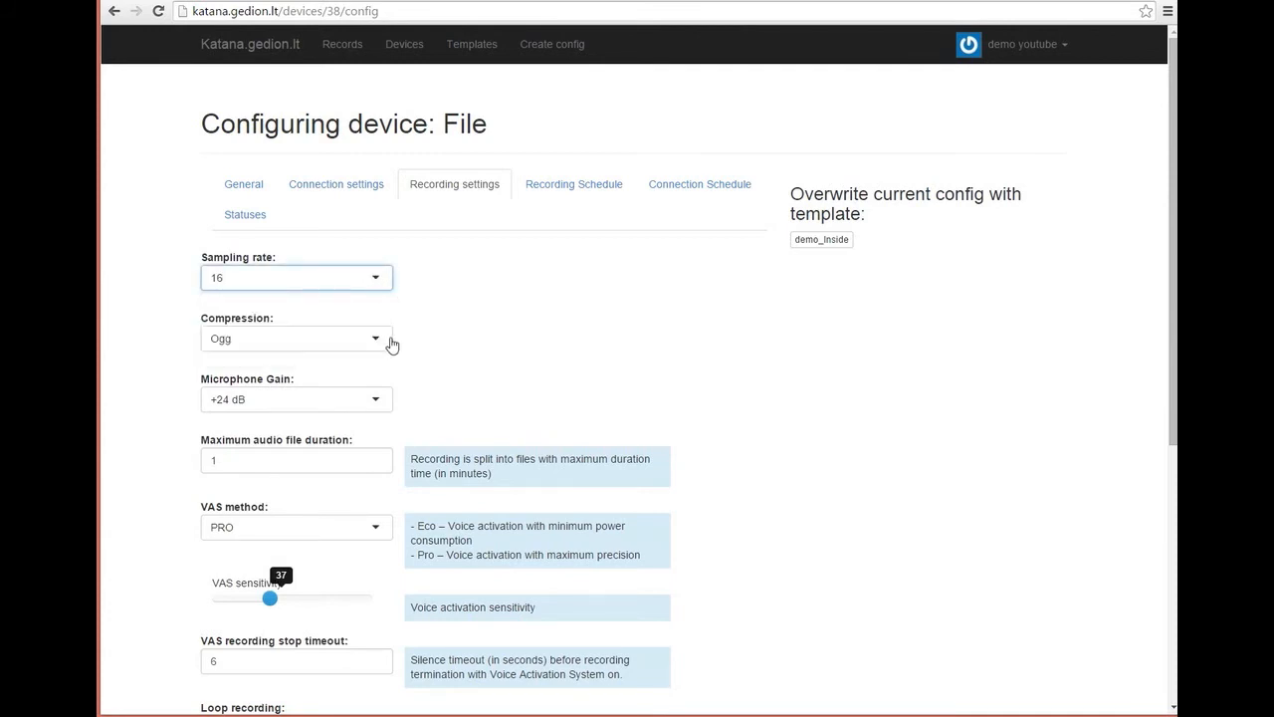
# Step: Try None and ADPCM compression, then set compression back to Ogg
pyautogui.click(382, 338)
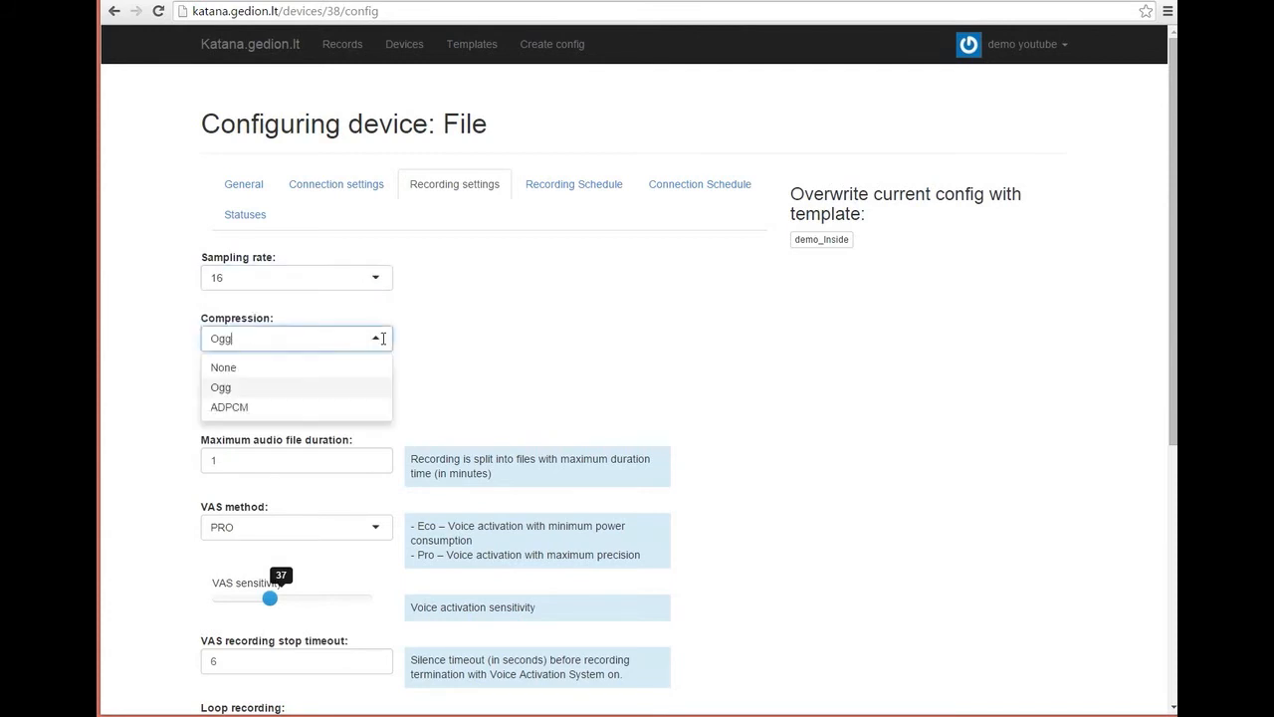
pyautogui.click(329, 368)
pyautogui.click(370, 340)
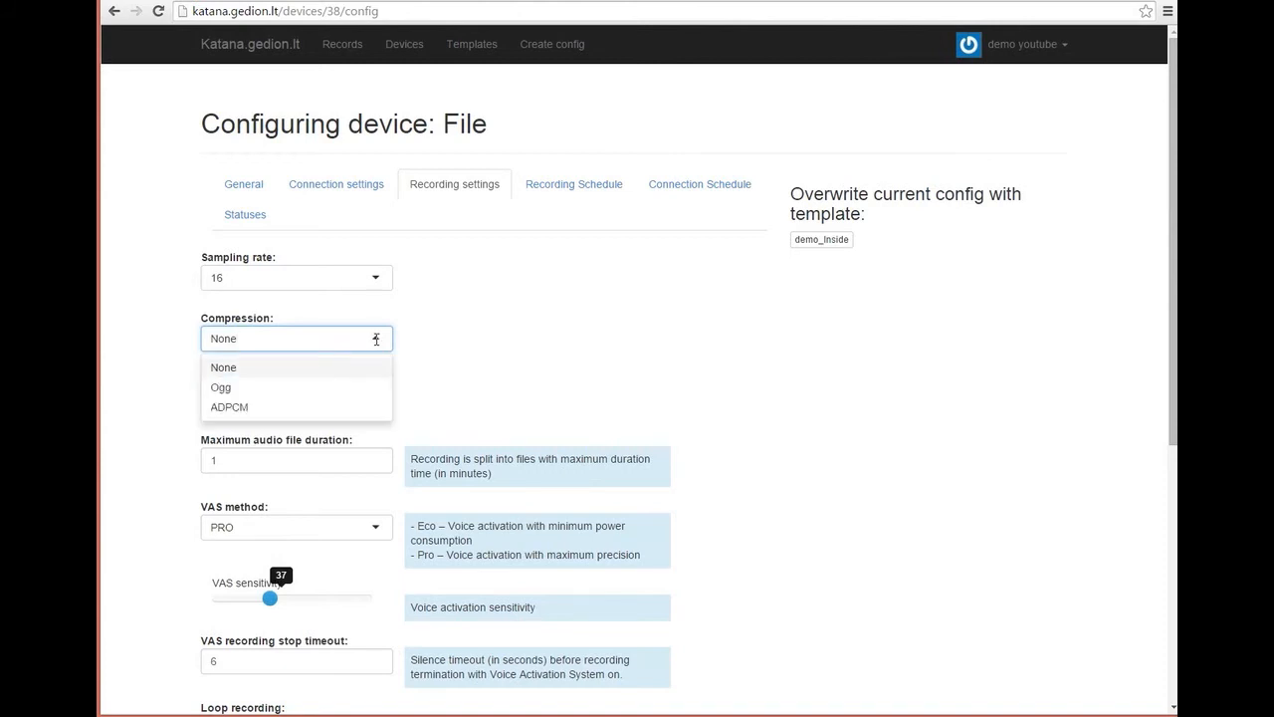
pyautogui.click(321, 408)
pyautogui.click(376, 339)
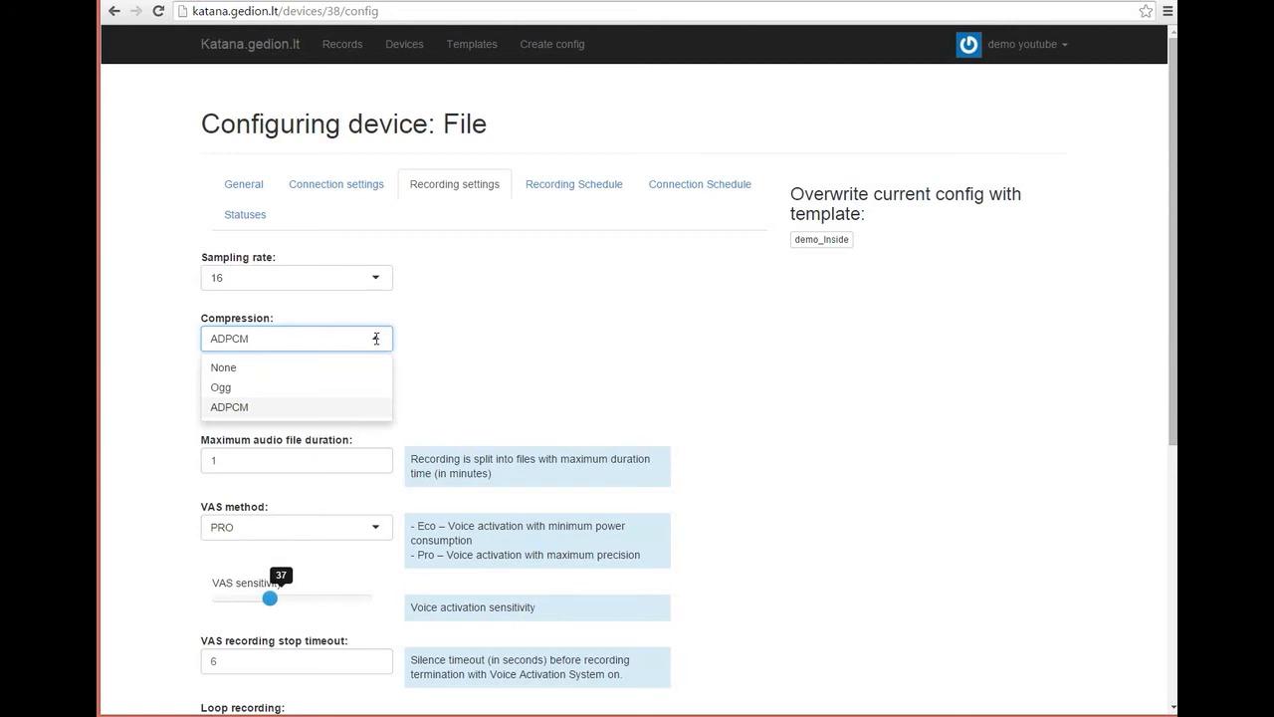
pyautogui.click(359, 390)
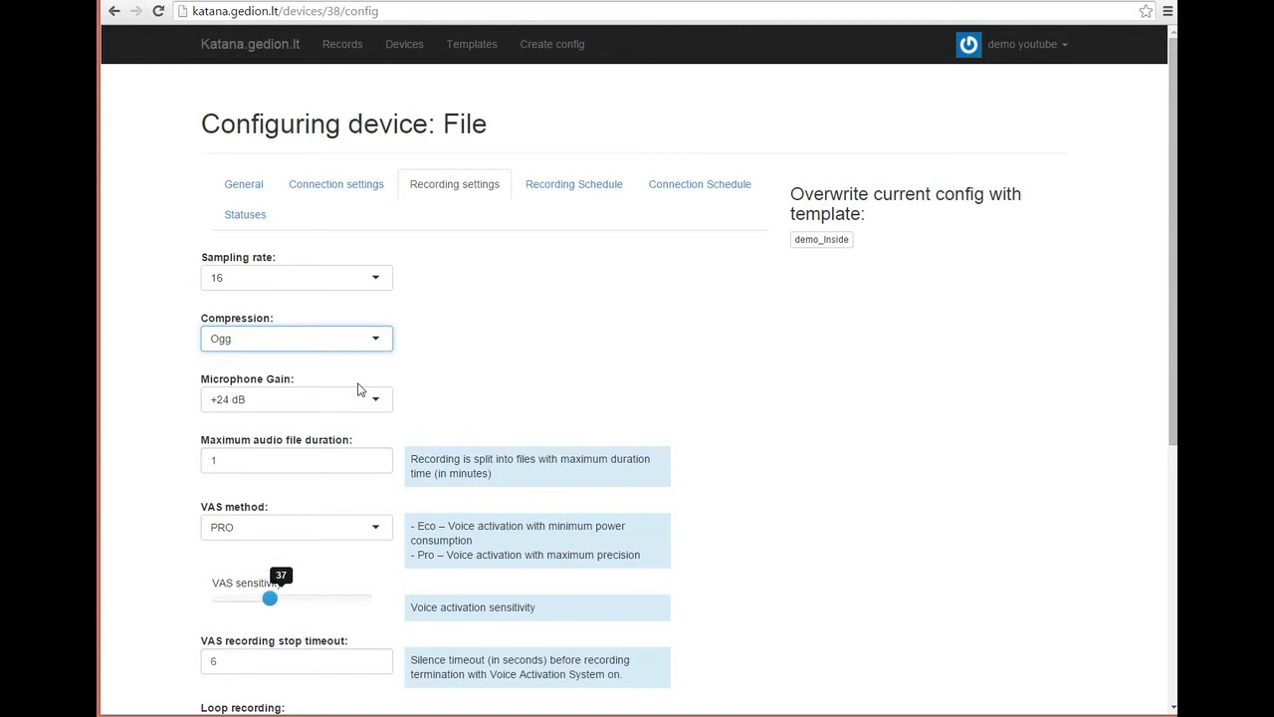
# Step: Keep microphone gain at +24 dB
pyautogui.click(378, 400)
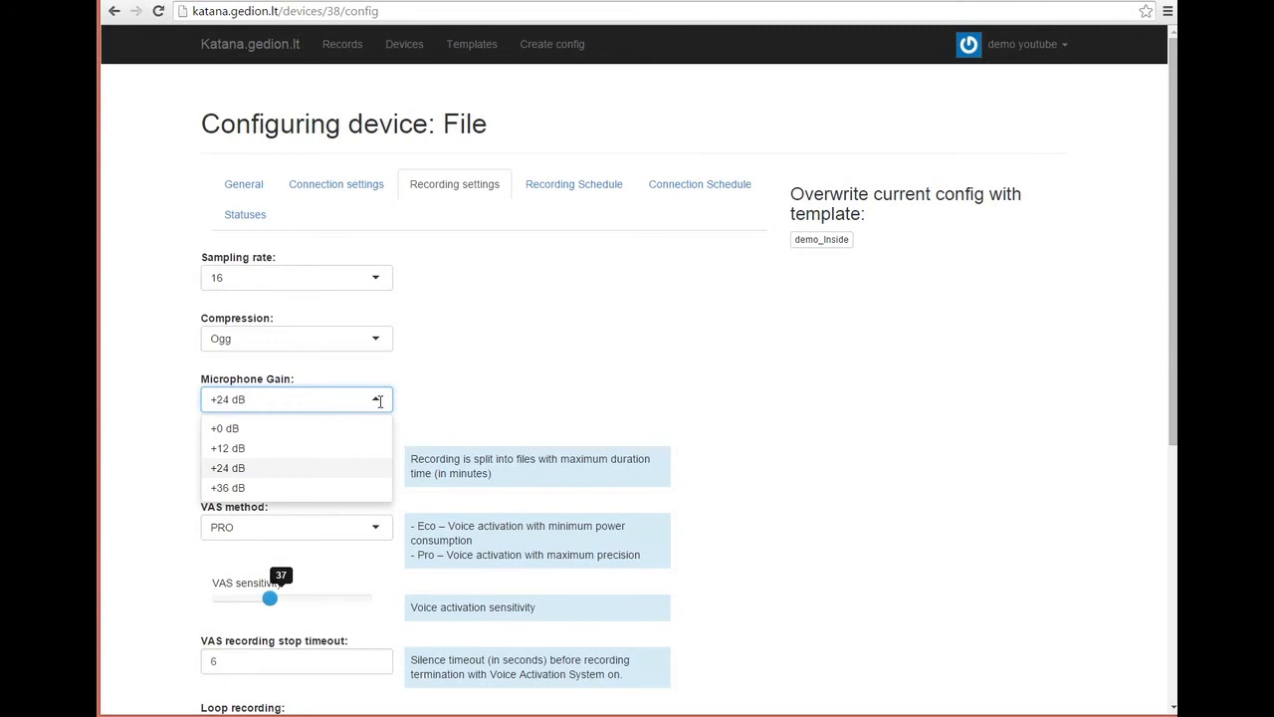
pyautogui.click(444, 403)
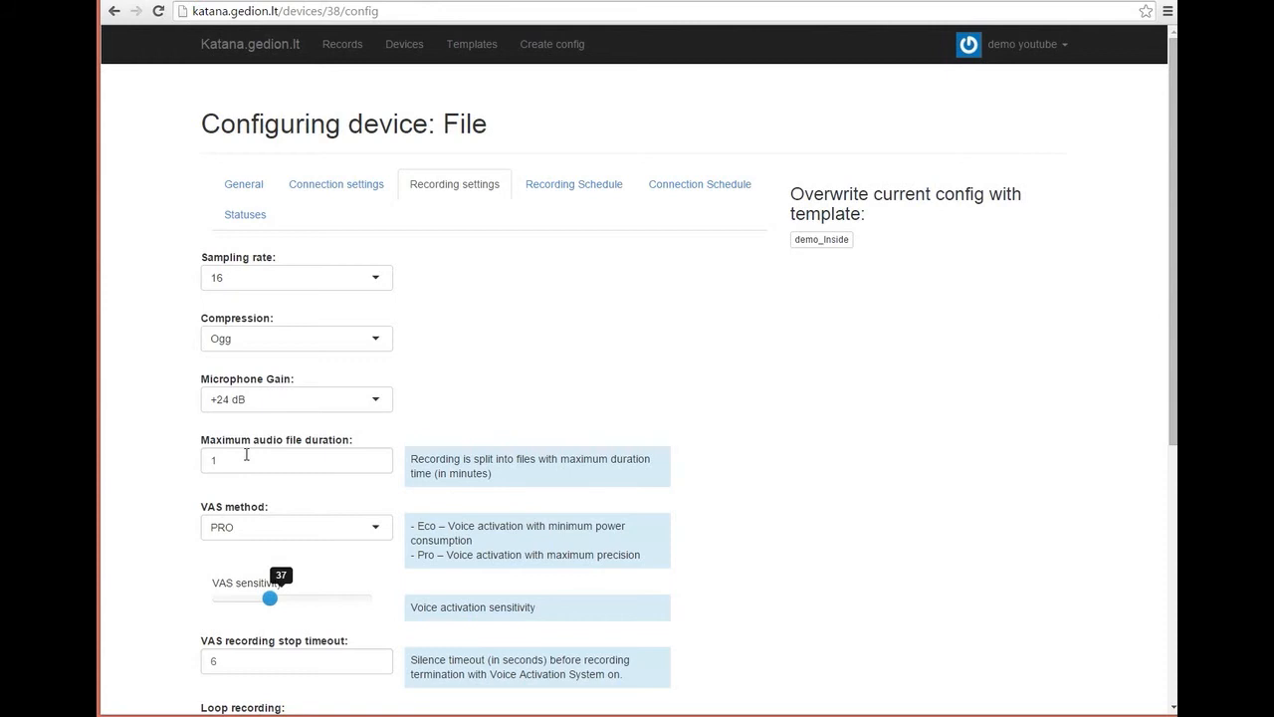
pyautogui.scroll(-1, 230, 514)
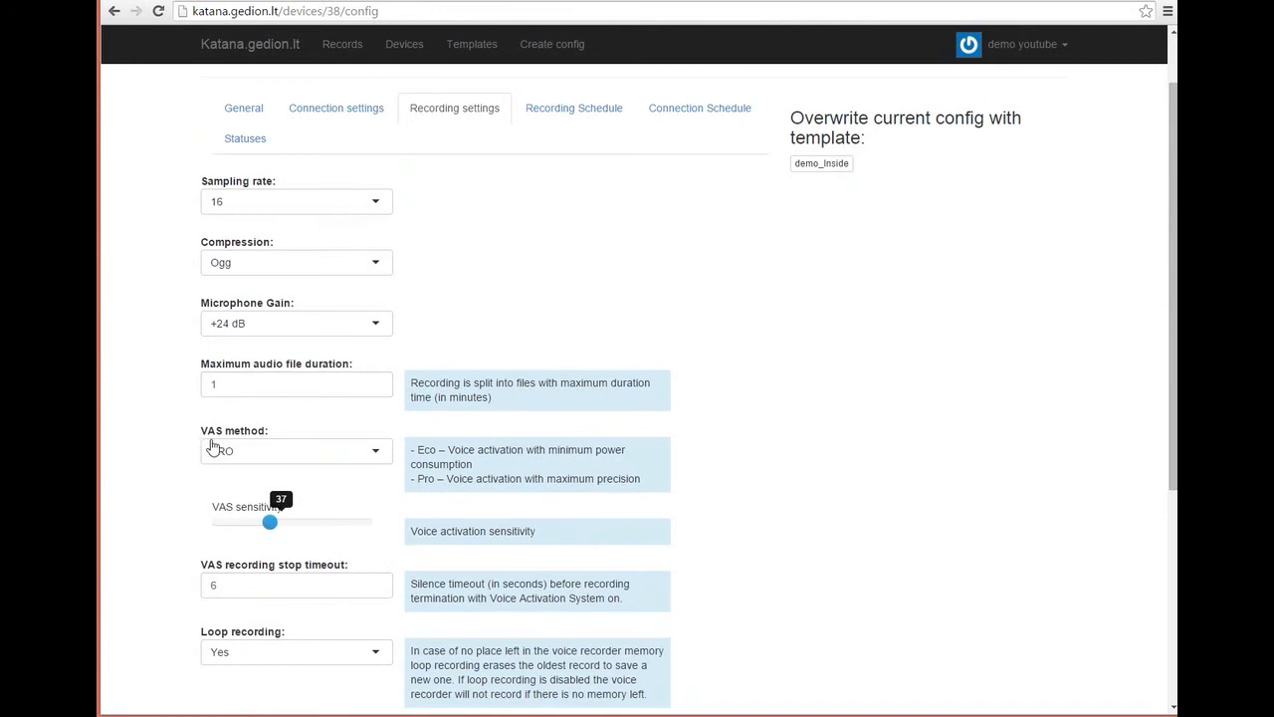
# Step: Keep VAS method PRO and lower VAS sensitivity from 37 to 14
pyautogui.click(282, 454)
pyautogui.click(283, 458)
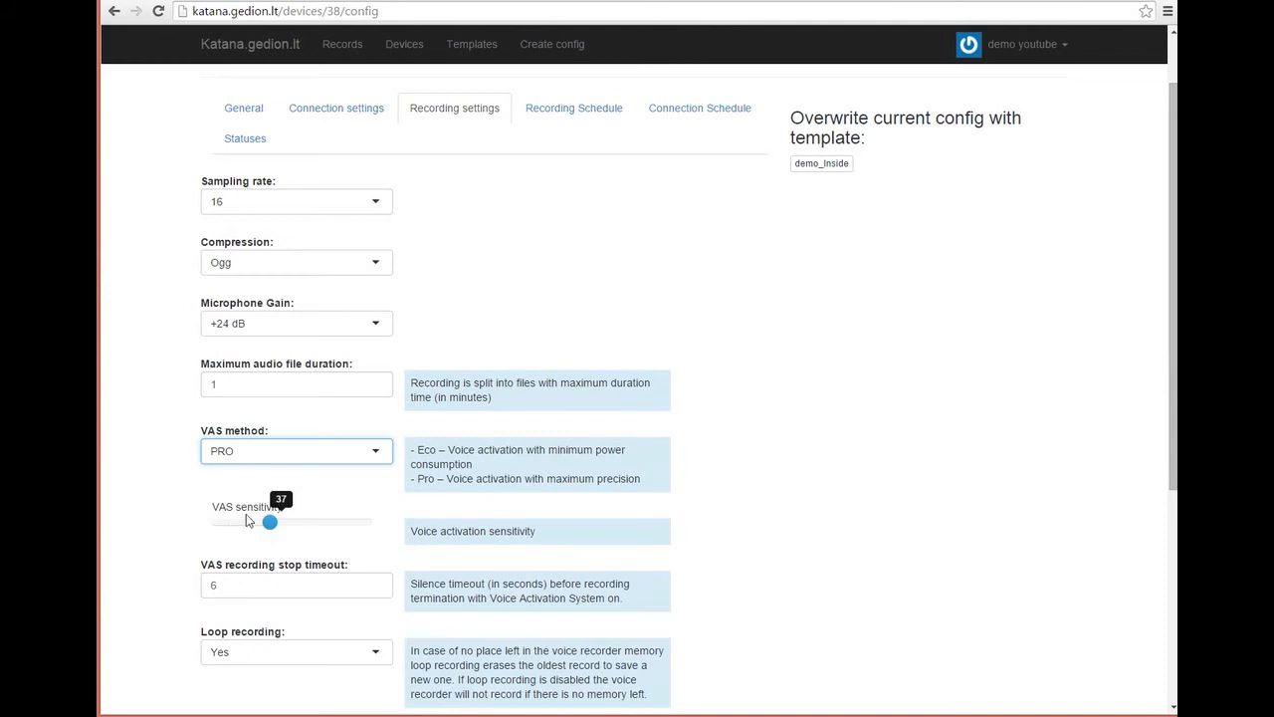
pyautogui.moveTo(269, 523); pyautogui.dragTo(244, 532)
pyautogui.moveTo(245, 530); pyautogui.dragTo(234, 531)
pyautogui.scroll(-1, 240, 537)
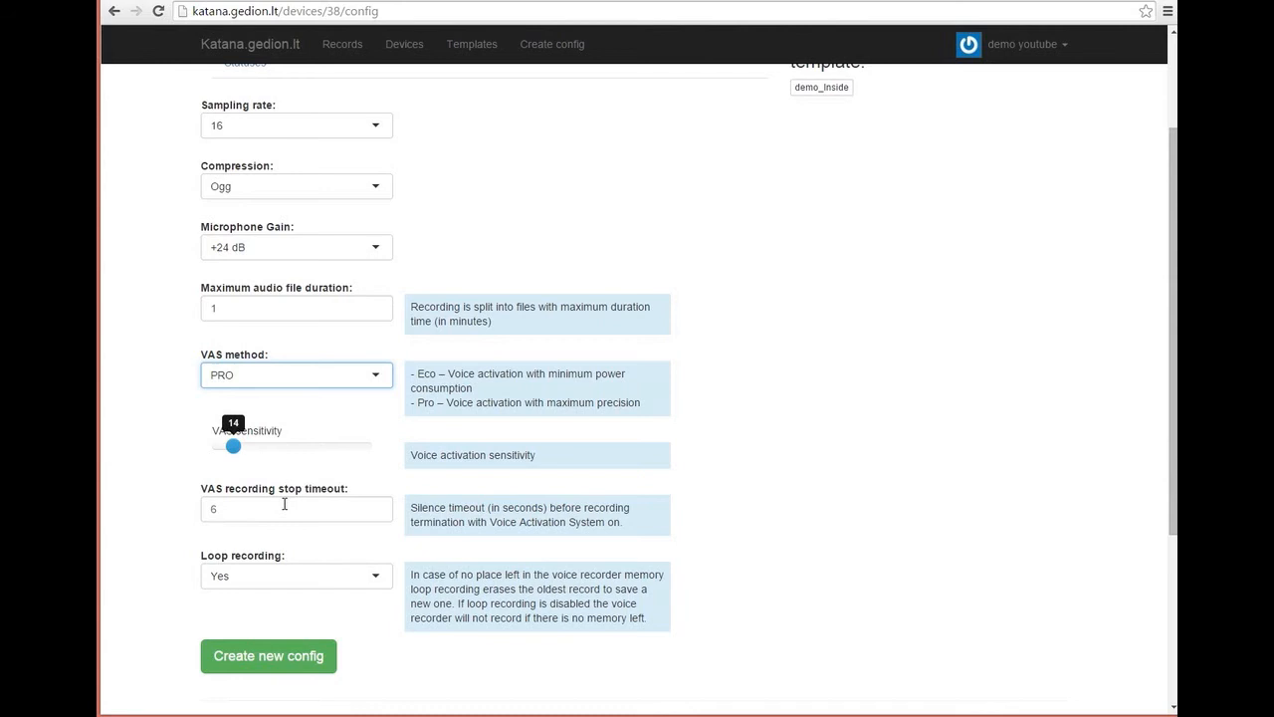
# Step: Set the VAS recording stop timeout to 6, then move on to the recording schedule
pyautogui.click(216, 508)
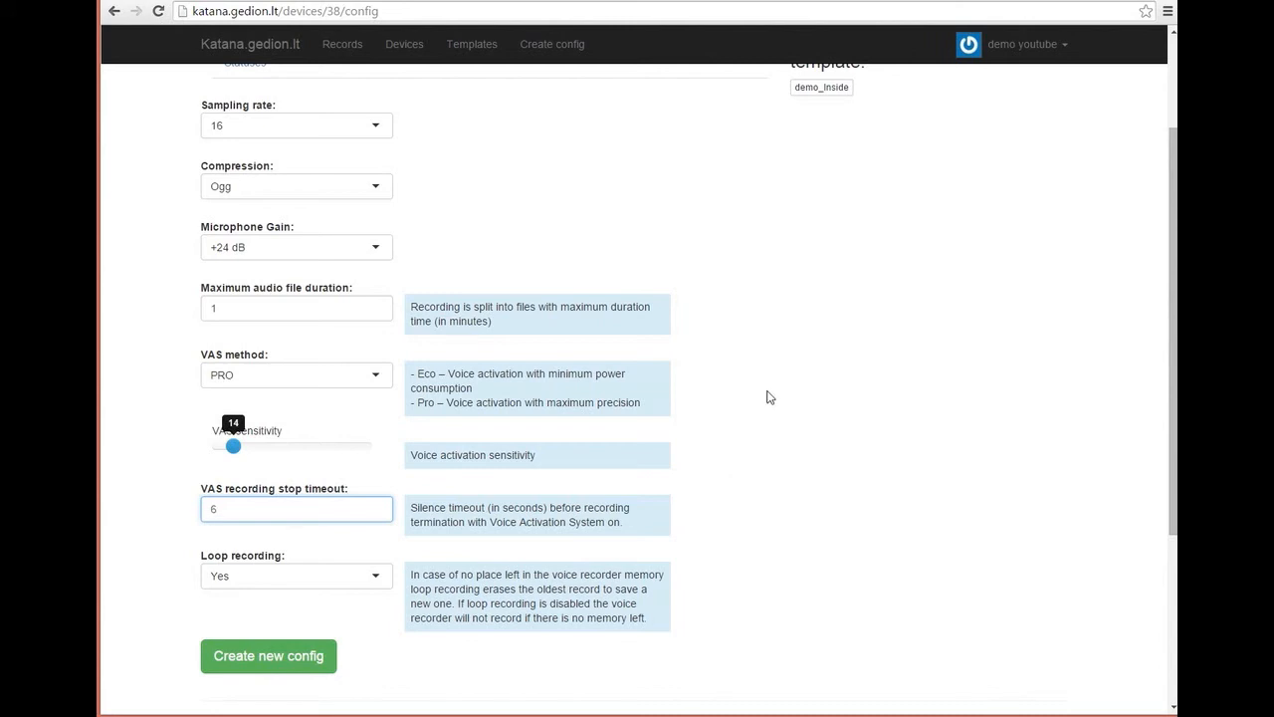
pyautogui.scroll(-1, 768, 395)
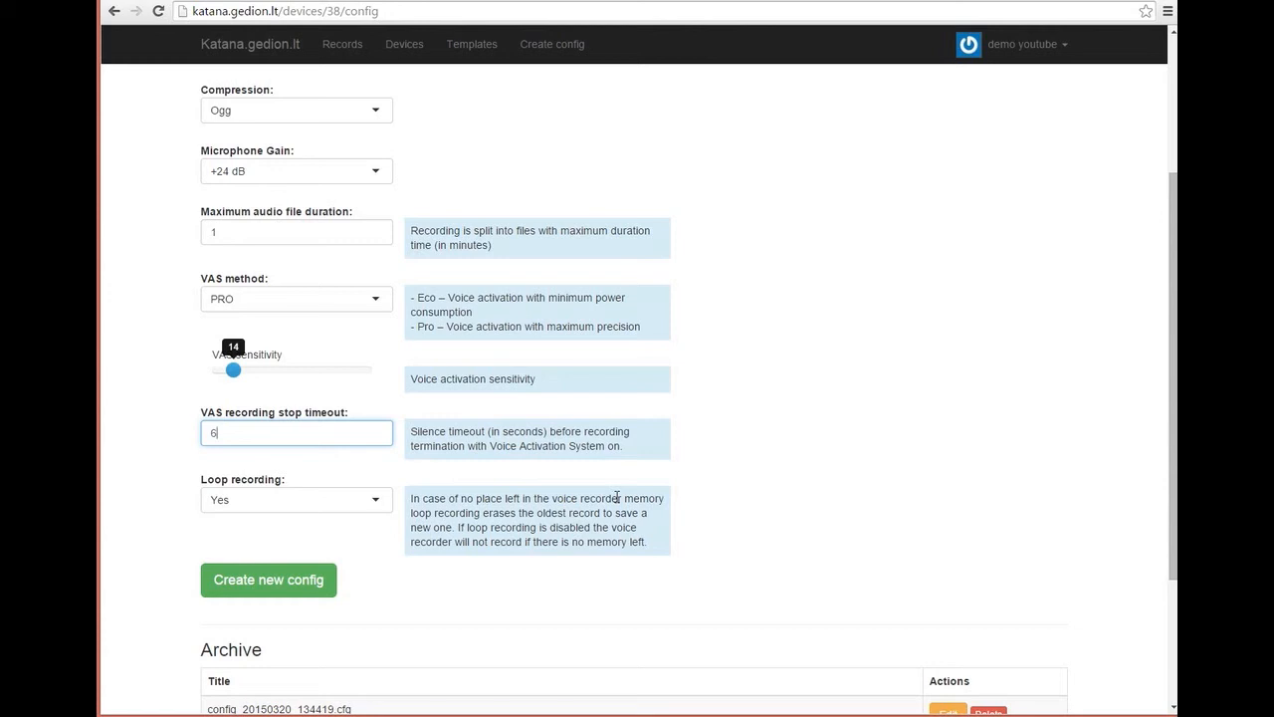
pyautogui.scroll(1, 617, 496)
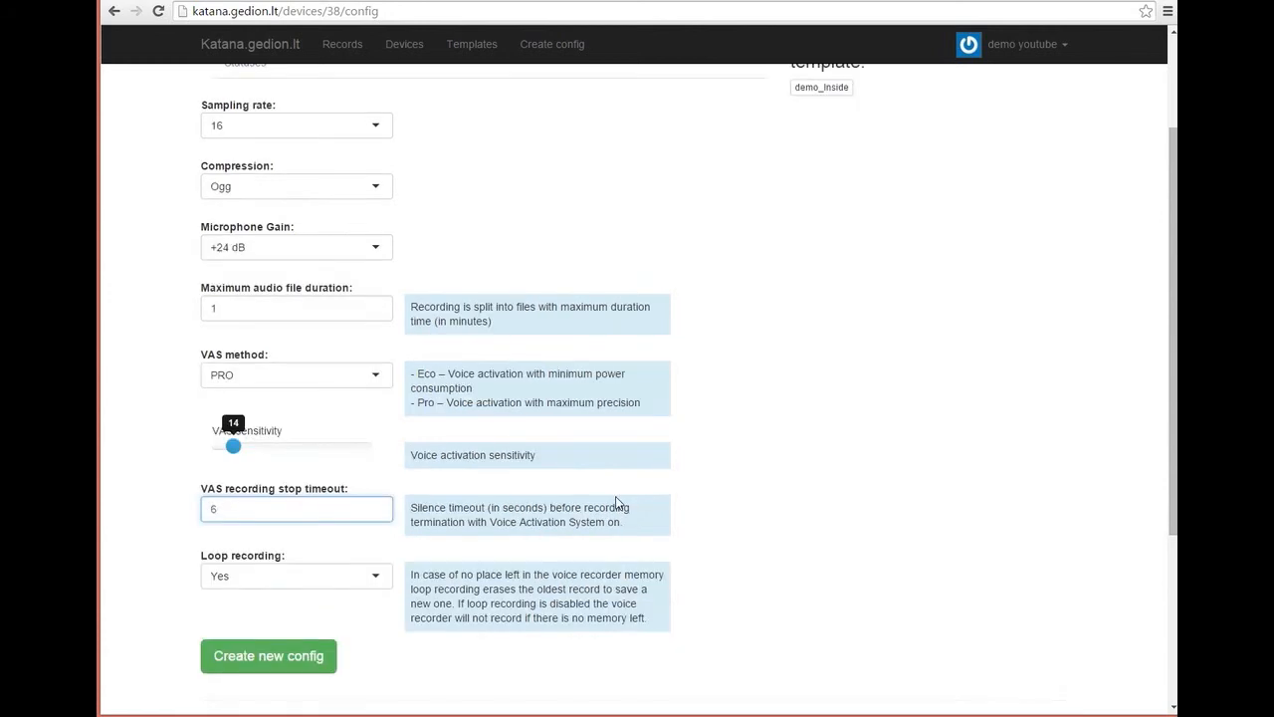
pyautogui.scroll(2, 604, 478)
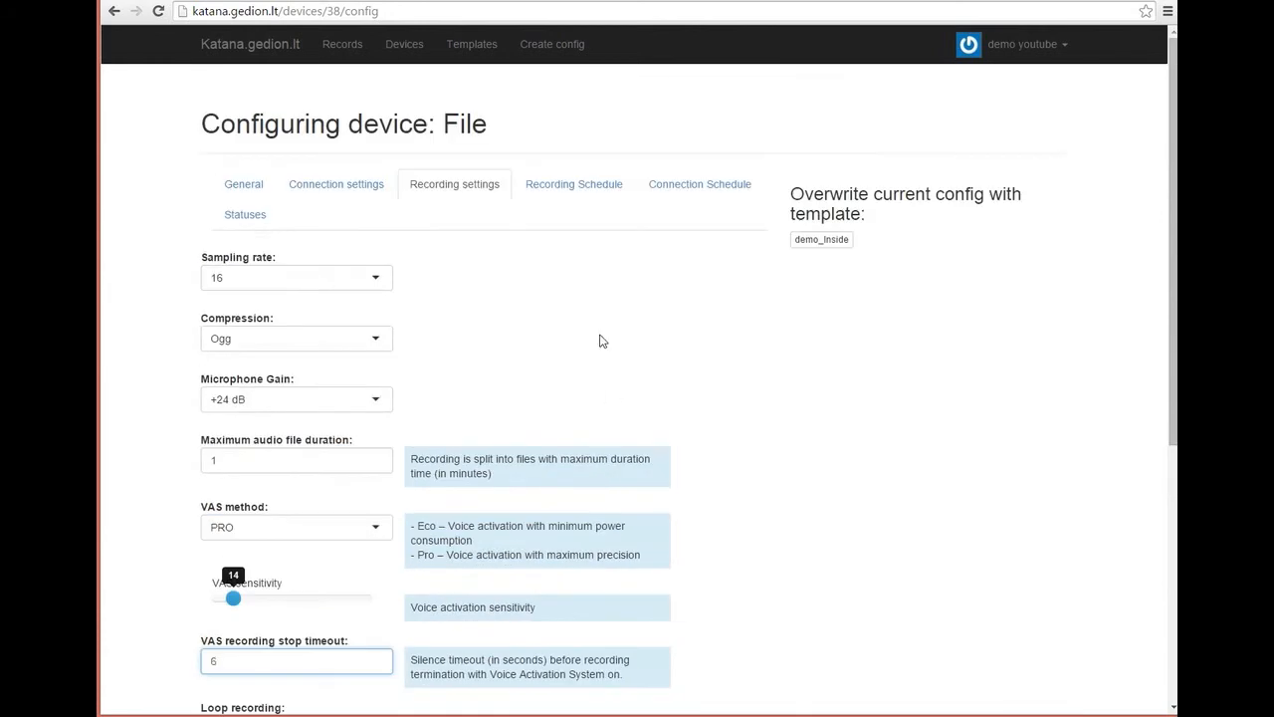
pyautogui.click(592, 186)
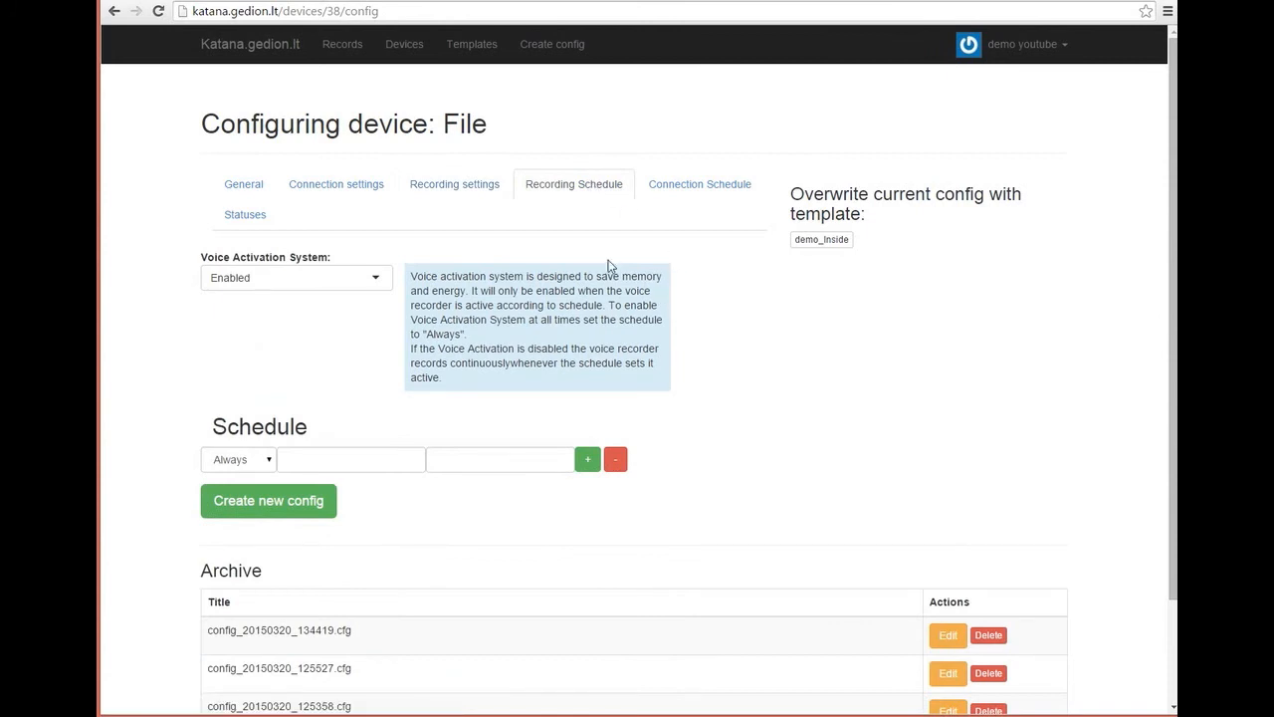
# Step: Toggle Voice Activation System to Disabled and back to Enabled, then open the schedule types list
pyautogui.click(374, 281)
pyautogui.click(364, 305)
pyautogui.click(375, 281)
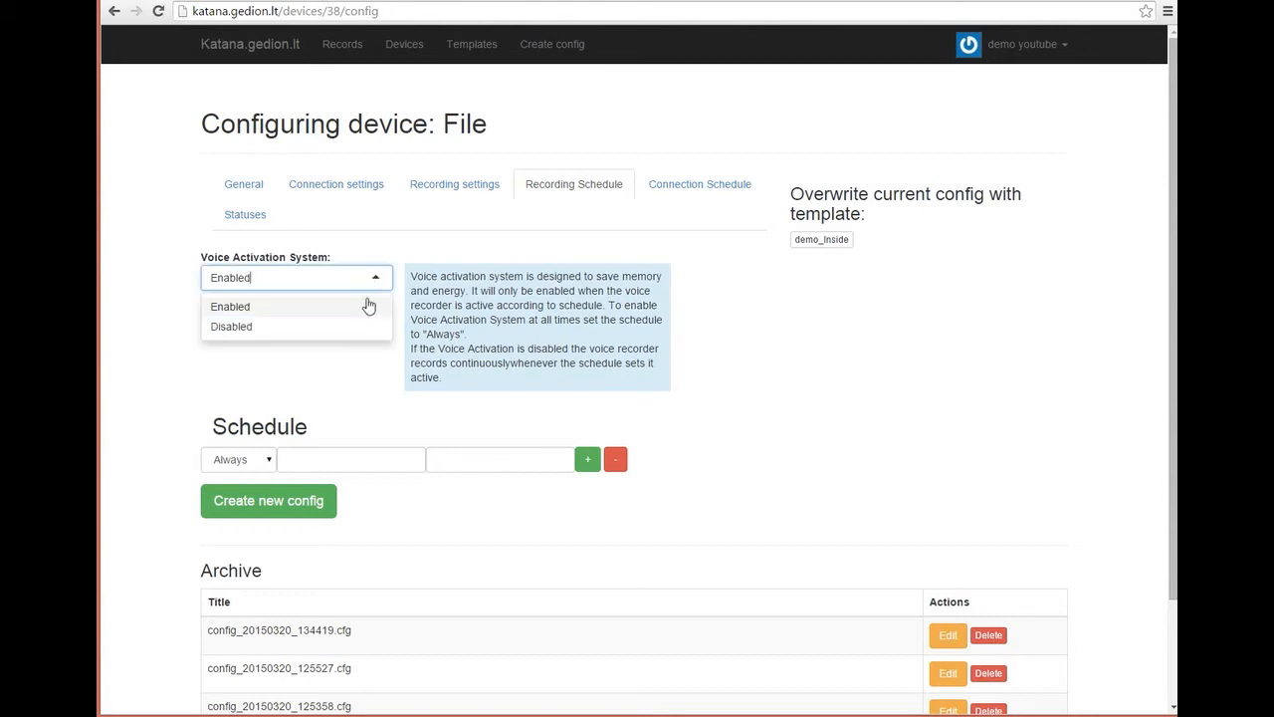
pyautogui.click(355, 325)
pyautogui.click(380, 278)
pyautogui.click(356, 305)
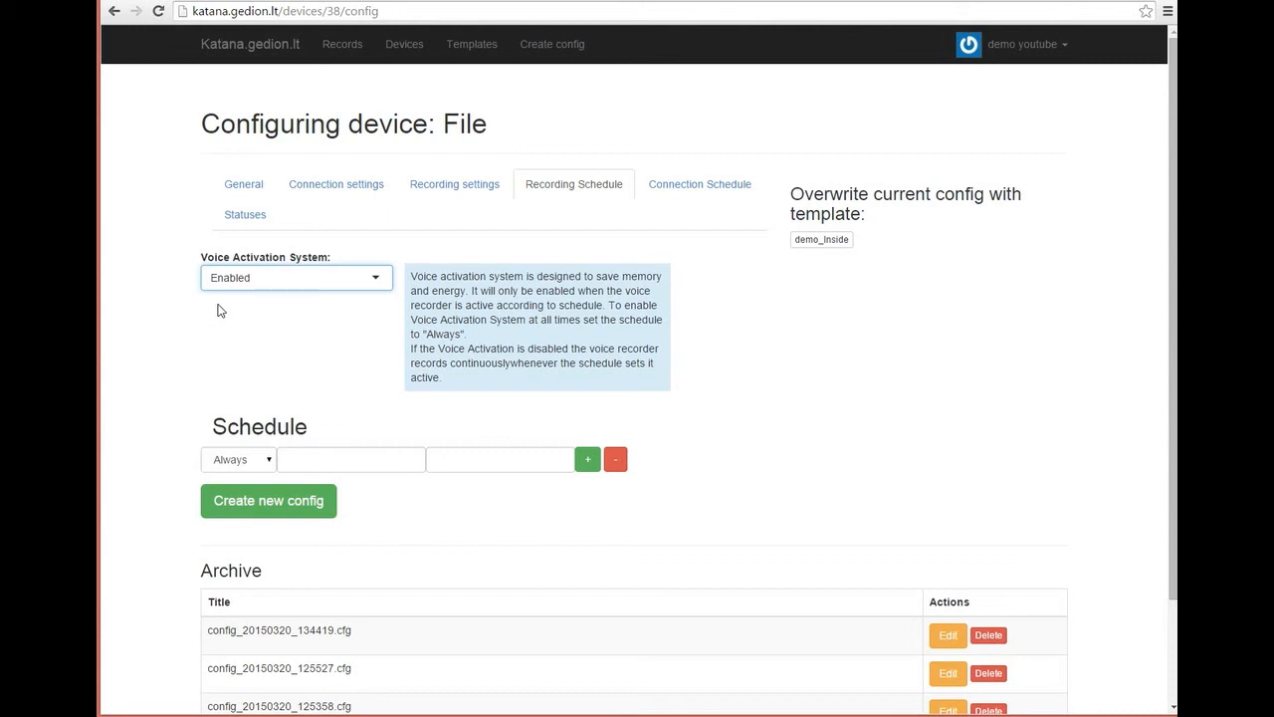
pyautogui.click(269, 464)
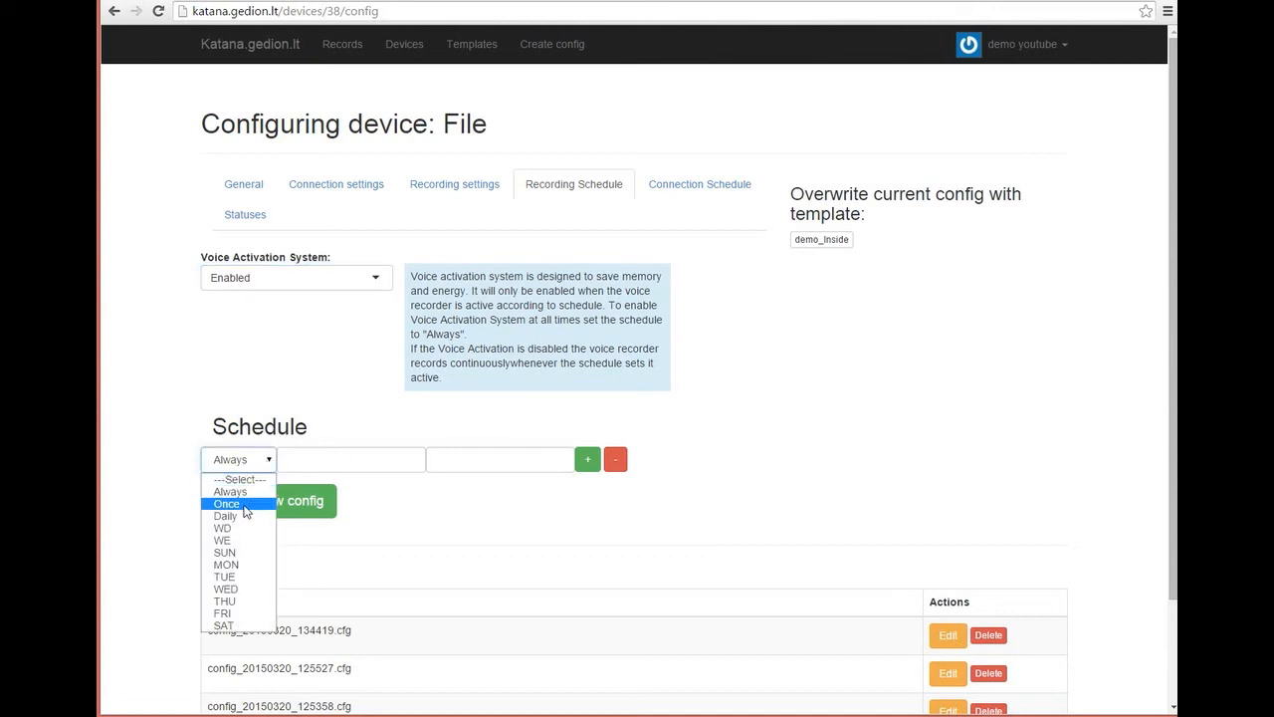
# Step: Make the recording row a Once entry from March 26 to March 20, start hour 01:00
pyautogui.click(227, 504)
pyautogui.click(313, 459)
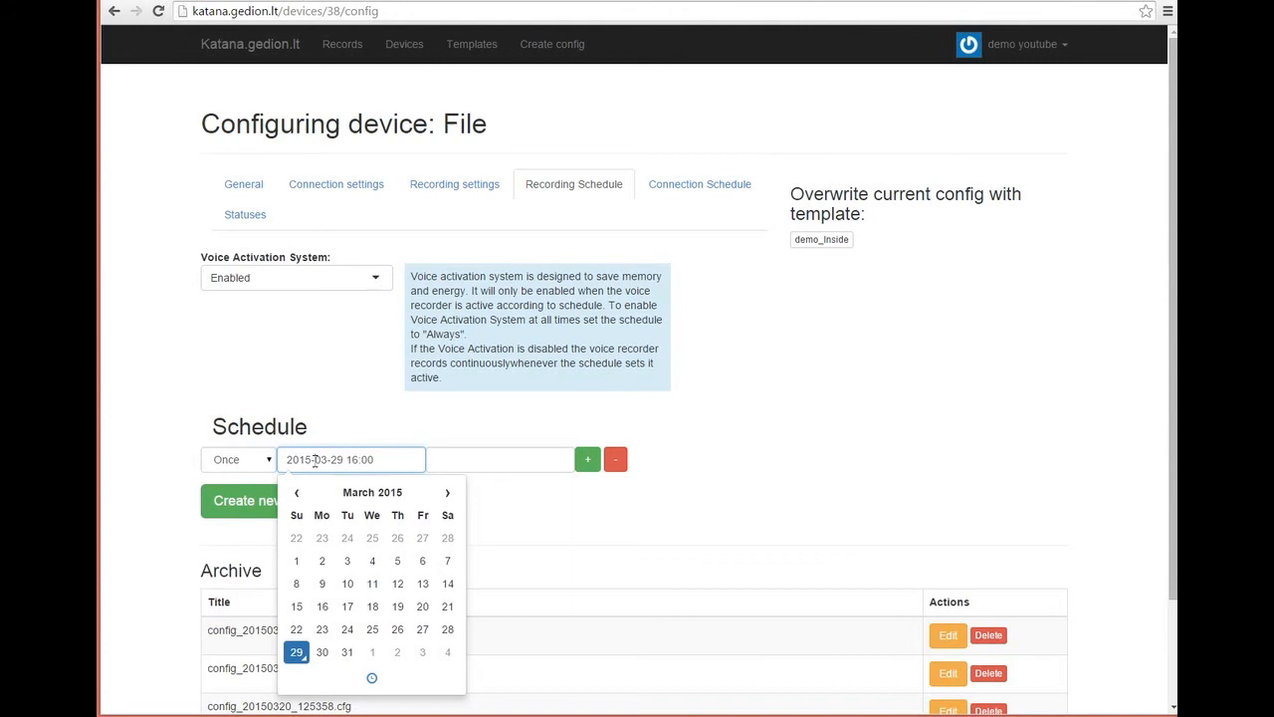
pyautogui.click(397, 629)
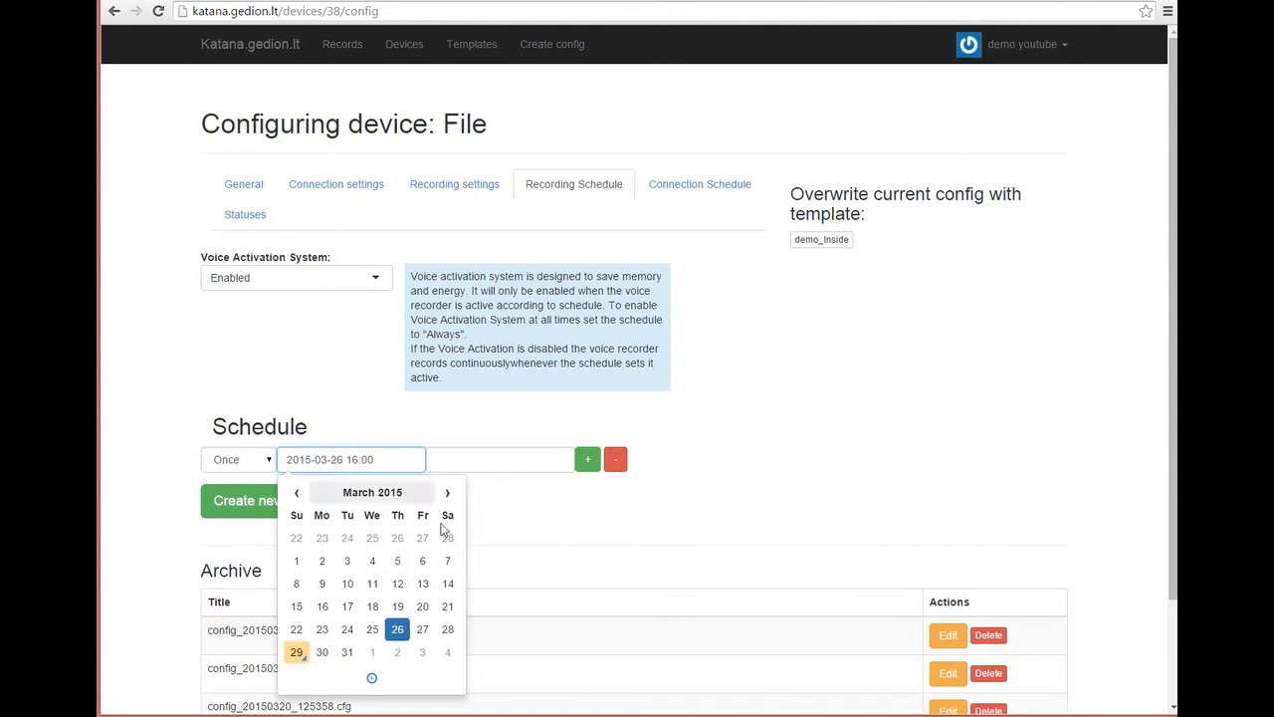
pyautogui.click(487, 459)
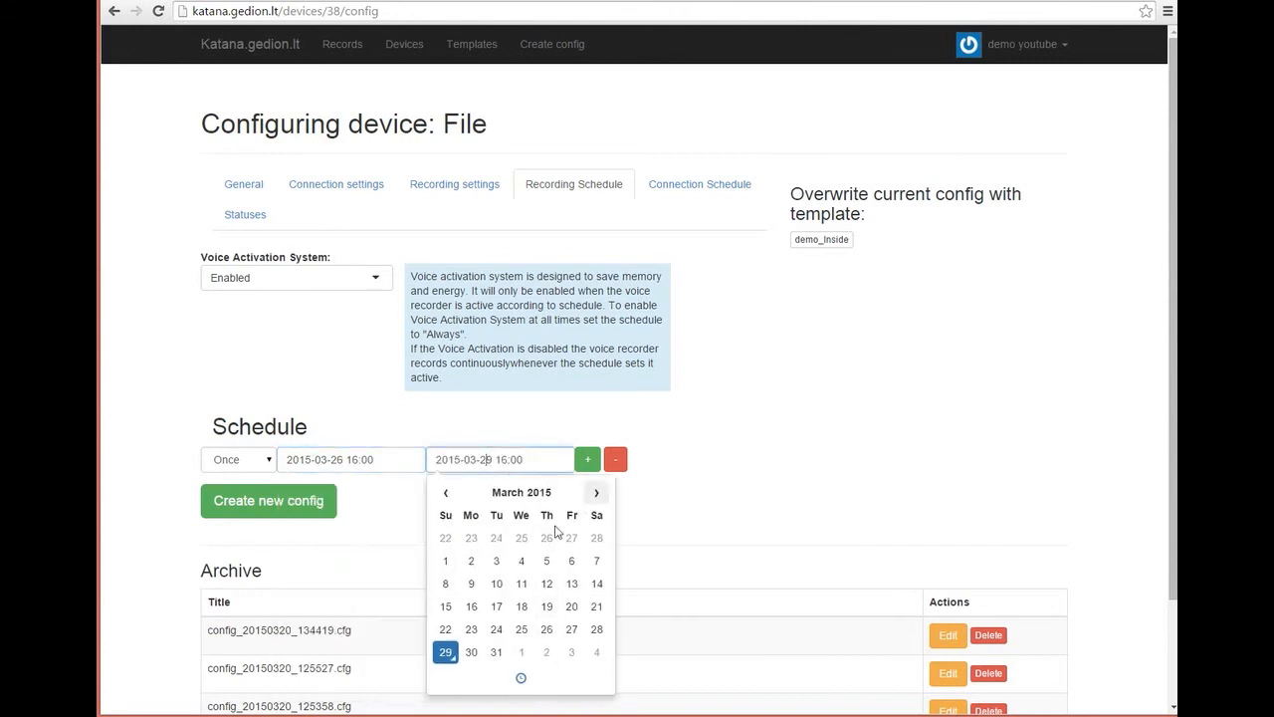
pyautogui.click(567, 607)
pyautogui.click(355, 459)
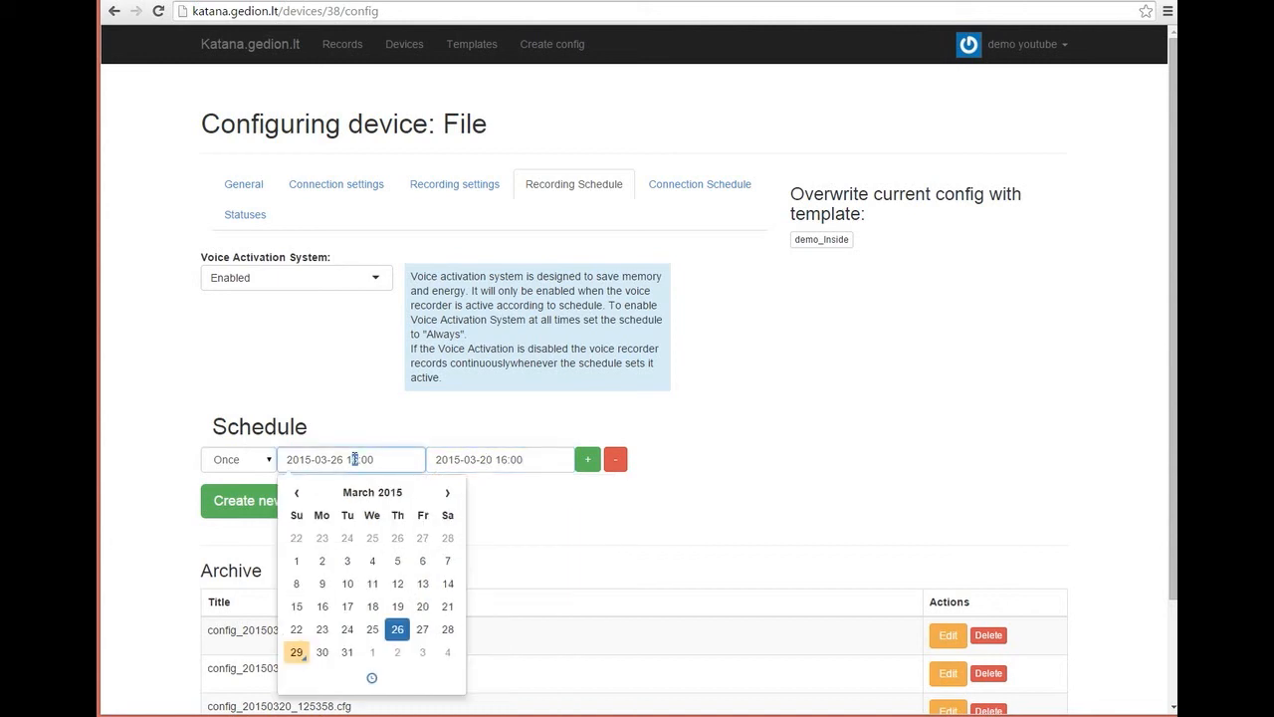
pyautogui.click(572, 505)
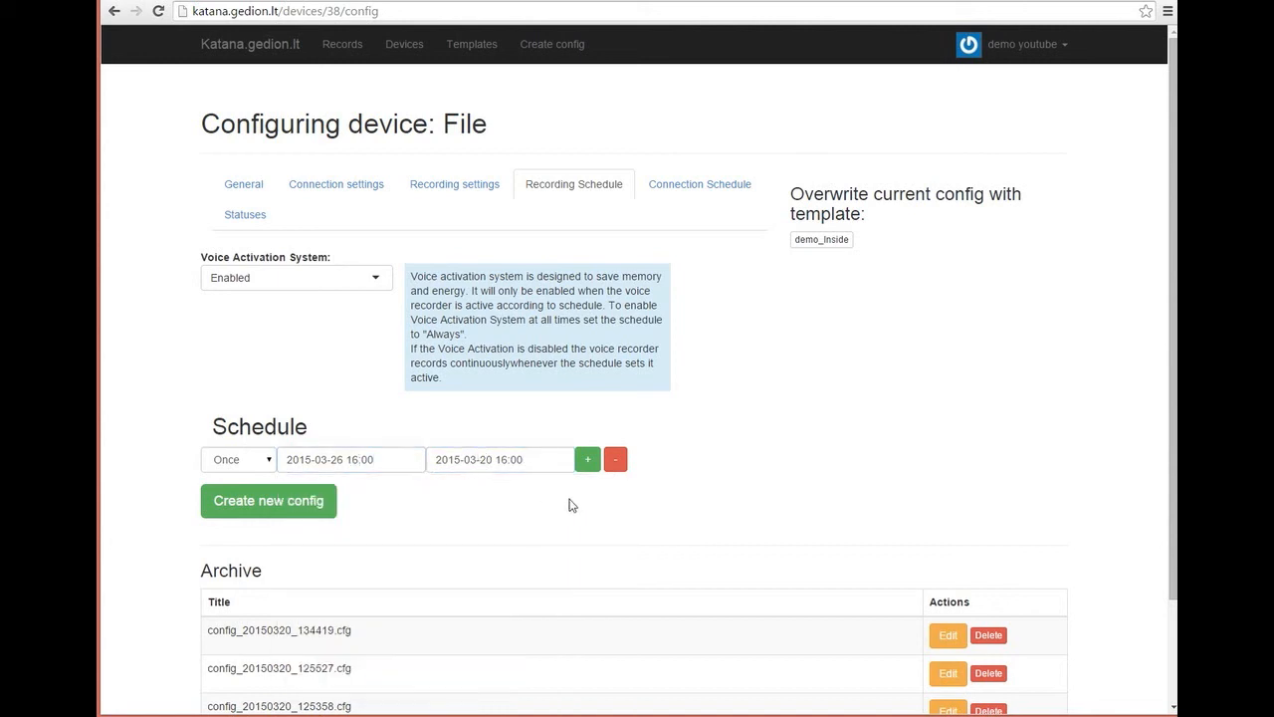
pyautogui.click(360, 458)
pyautogui.press('BackSpace')
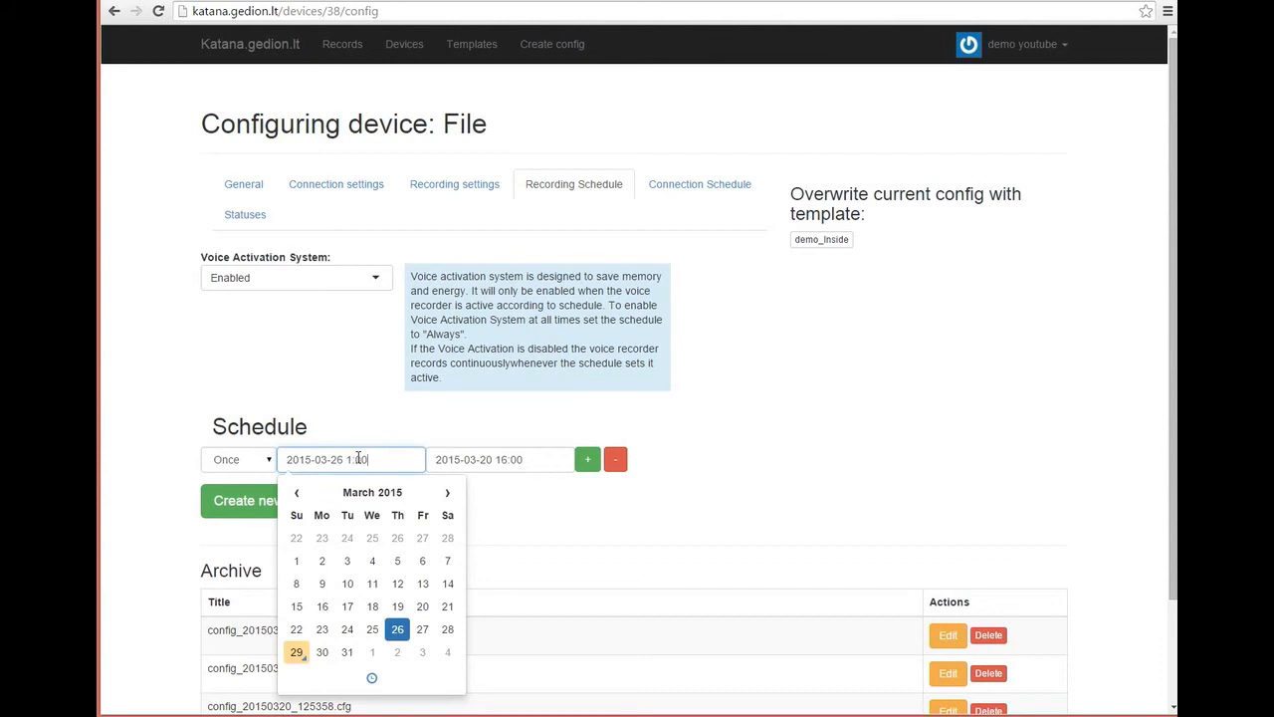
pyautogui.click(502, 505)
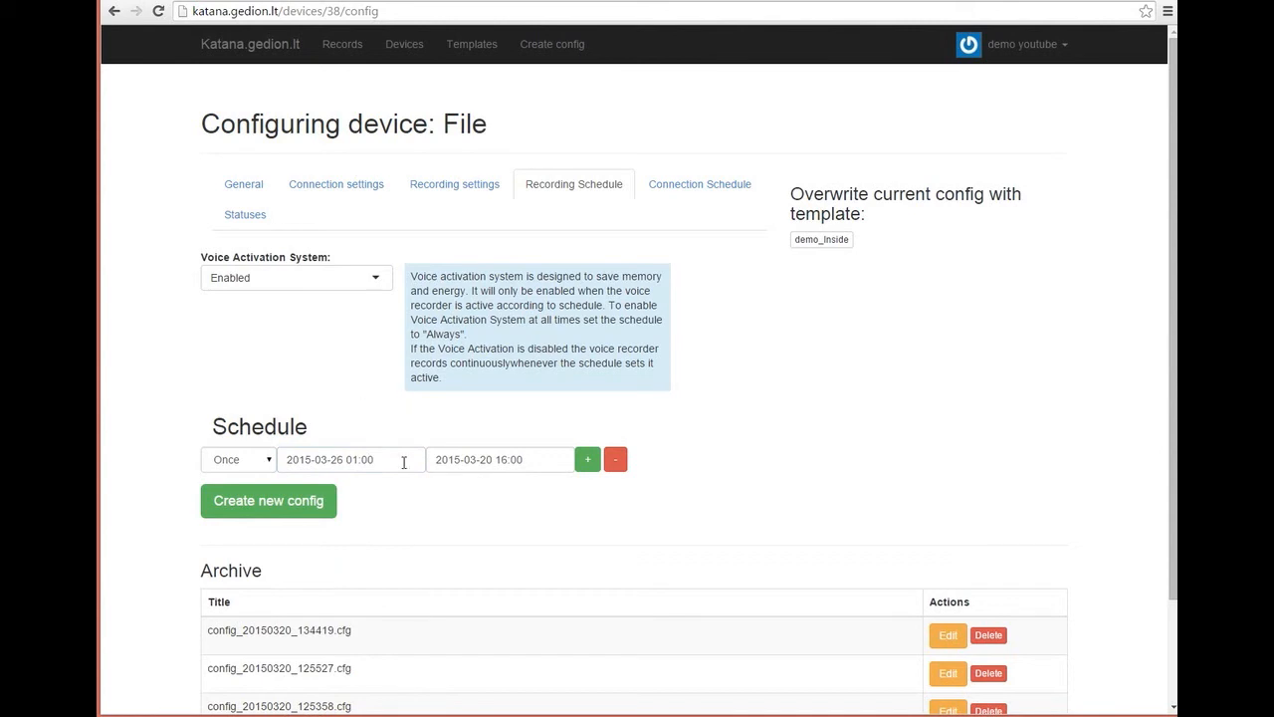
# Step: Clear the Once row, add two new schedule rows, then remove one extra row
pyautogui.click(614, 464)
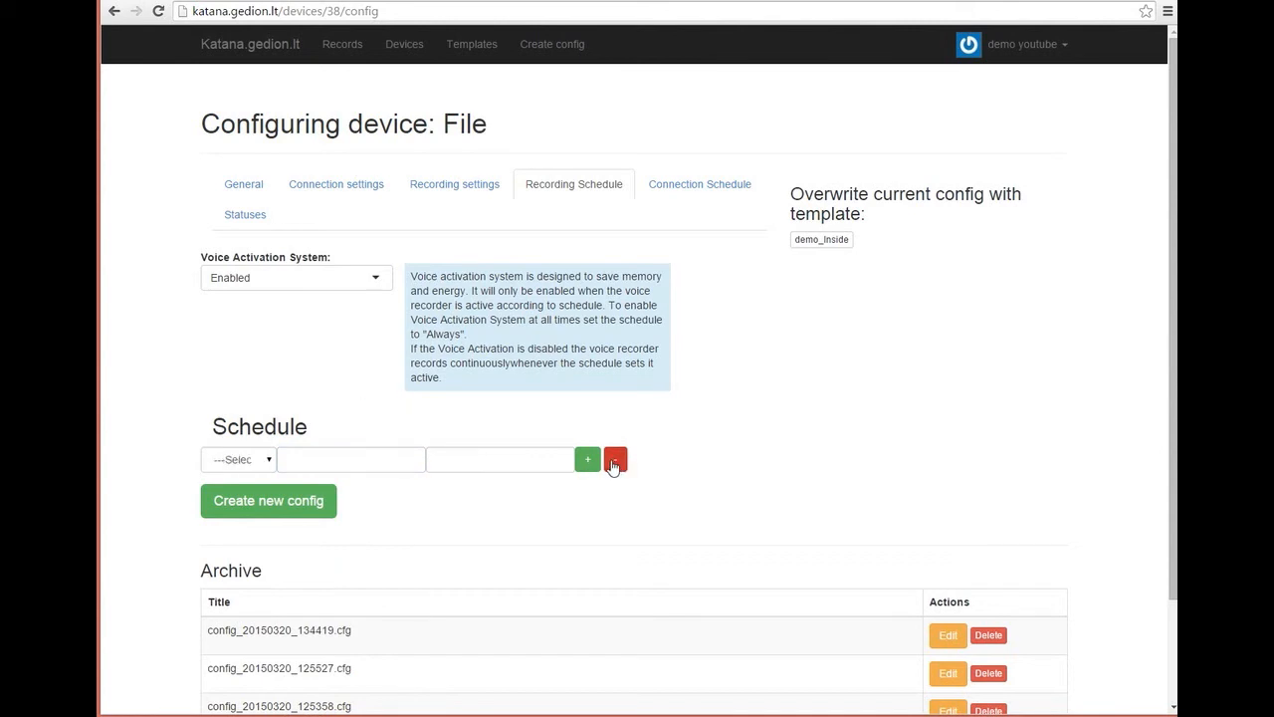
pyautogui.click(588, 464)
pyautogui.click(587, 464)
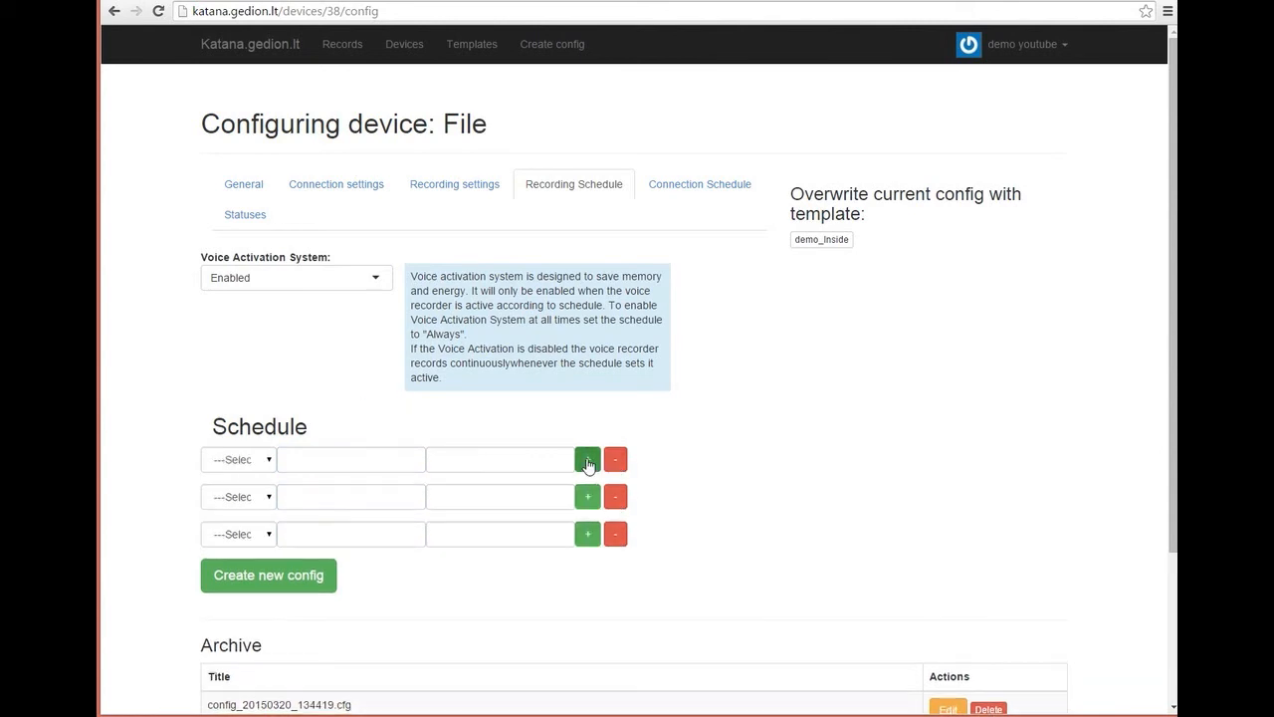
pyautogui.click(615, 534)
# Step: Remove the remaining extra row and make the first row WD from 16:00 to 20:00
pyautogui.click(614, 496)
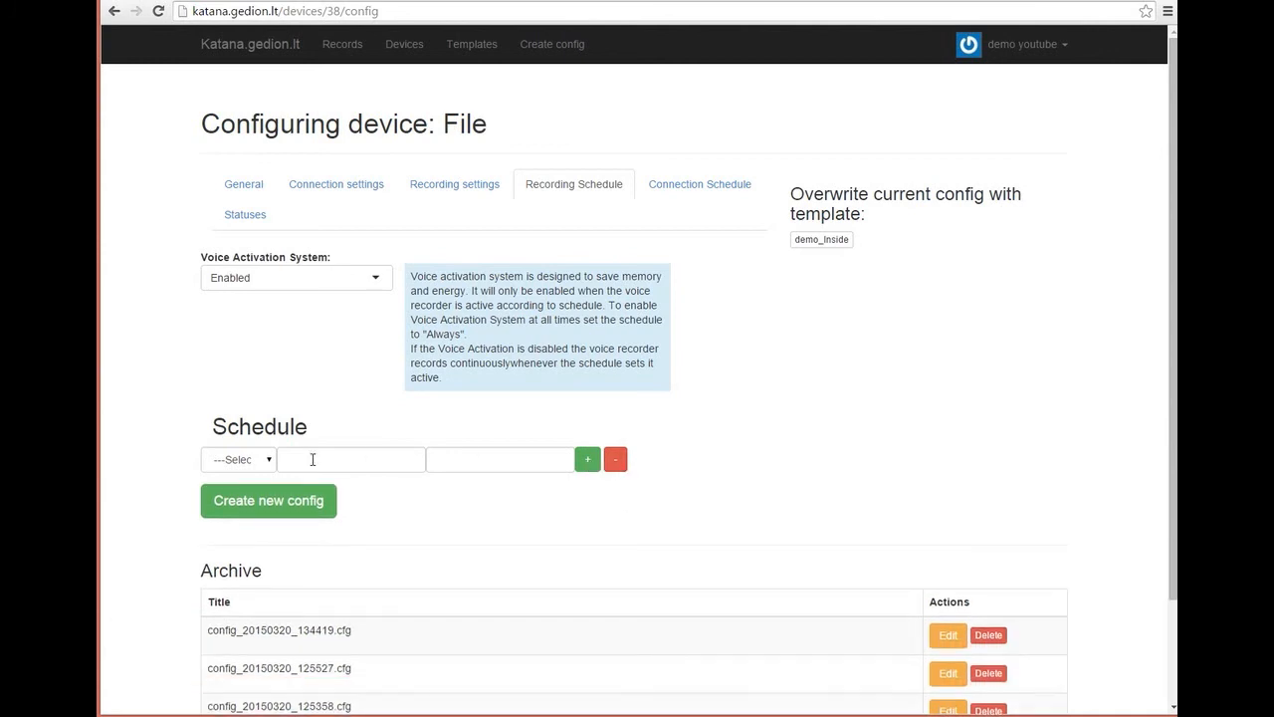
pyautogui.click(266, 461)
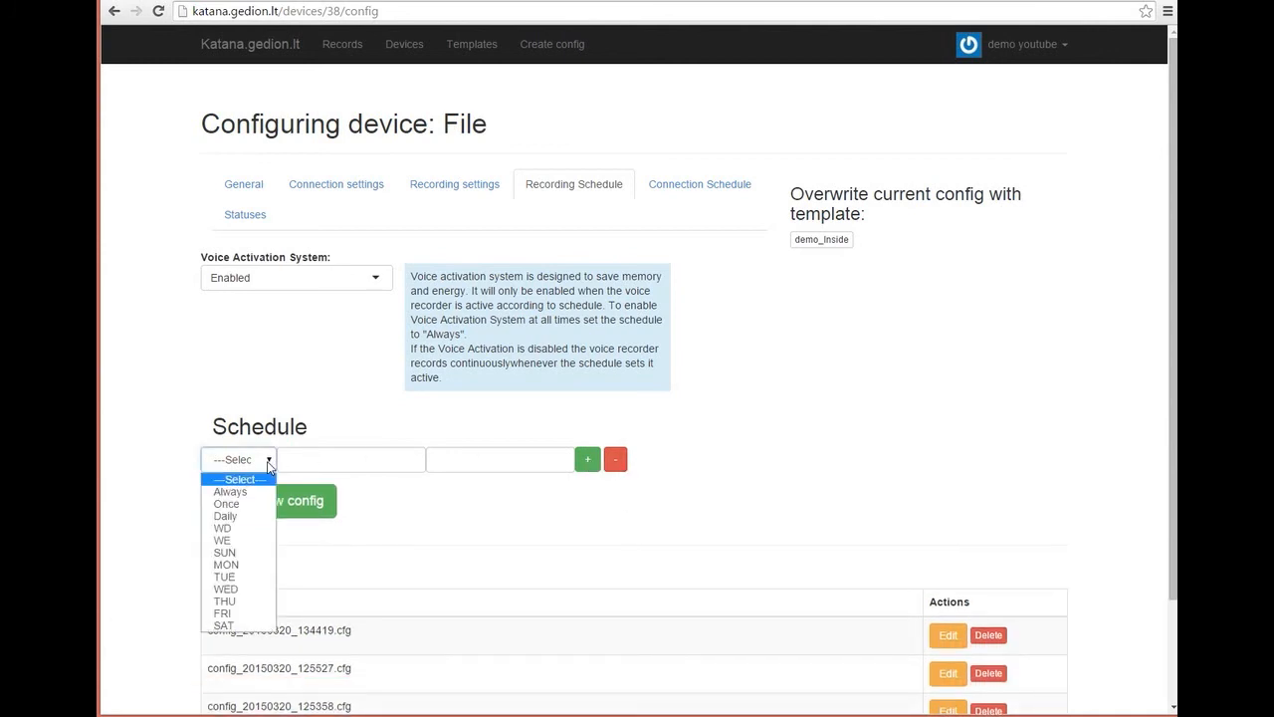
pyautogui.click(233, 529)
pyautogui.click(344, 464)
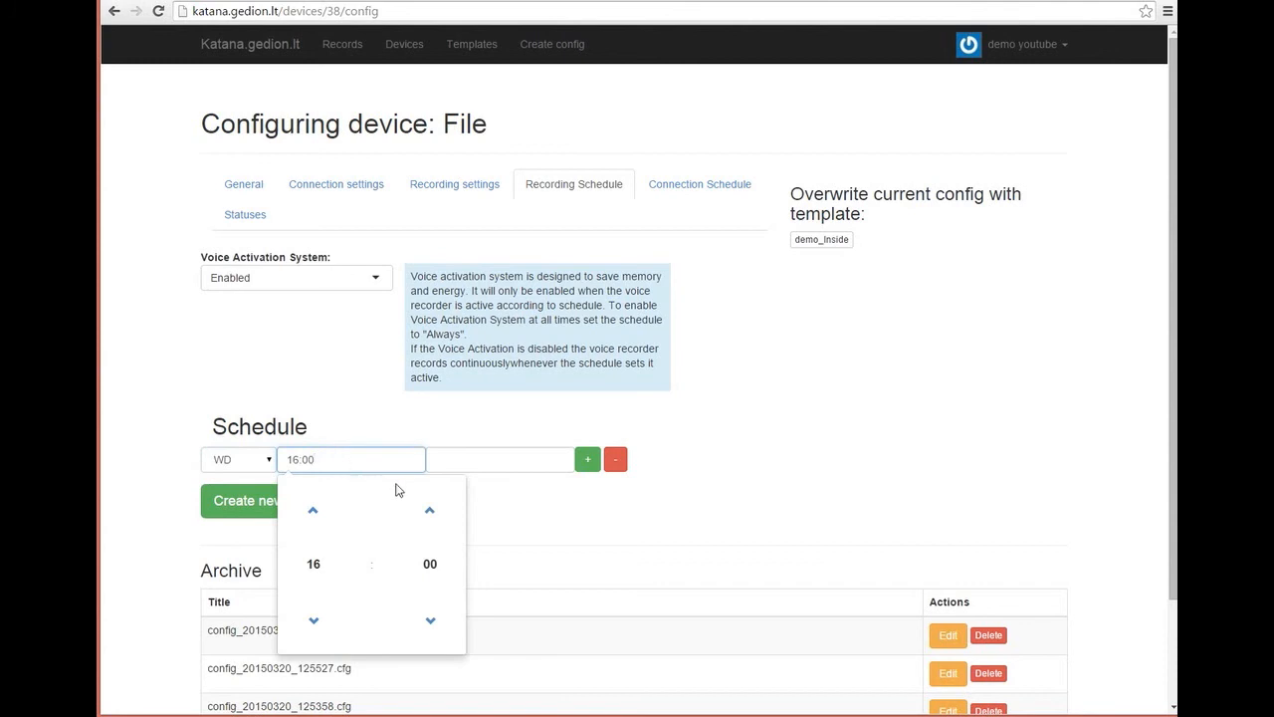
pyautogui.click(498, 459)
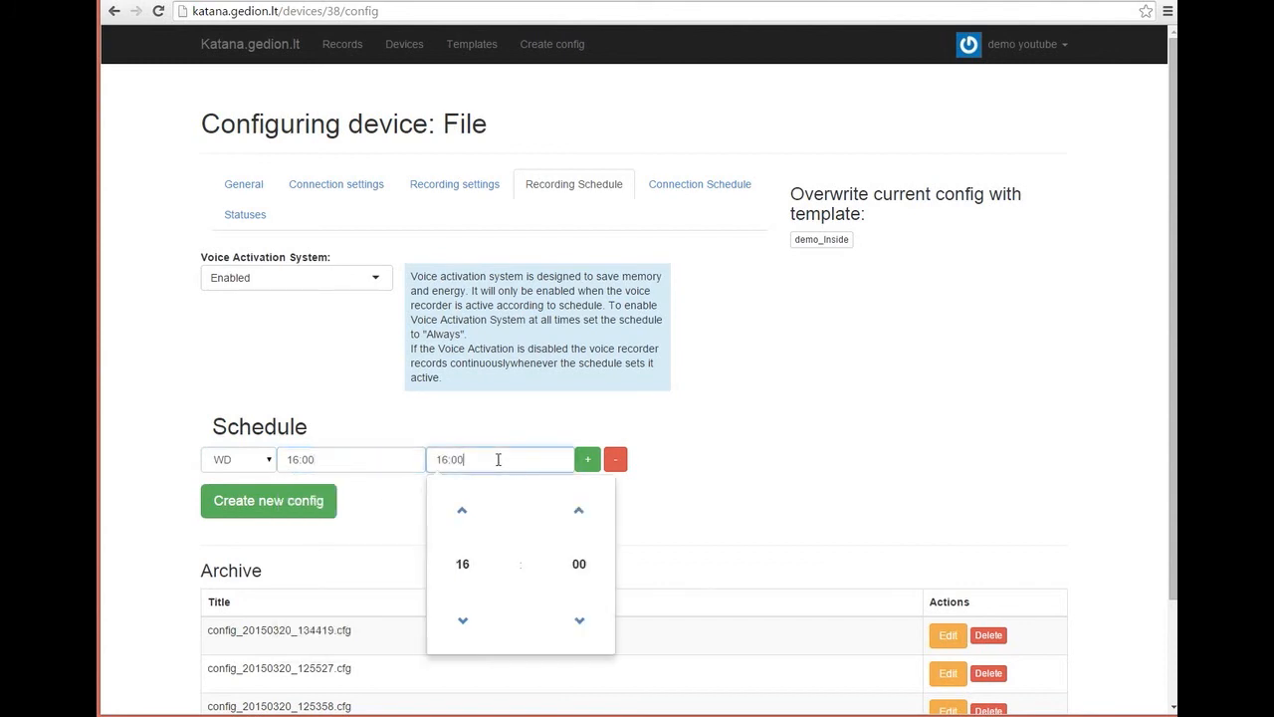
pyautogui.click(462, 512)
pyautogui.click(462, 512)
pyautogui.click(462, 511)
pyautogui.click(462, 512)
# Step: Add a WE row running 01:00 to 16:00, then add a third row
pyautogui.click(588, 460)
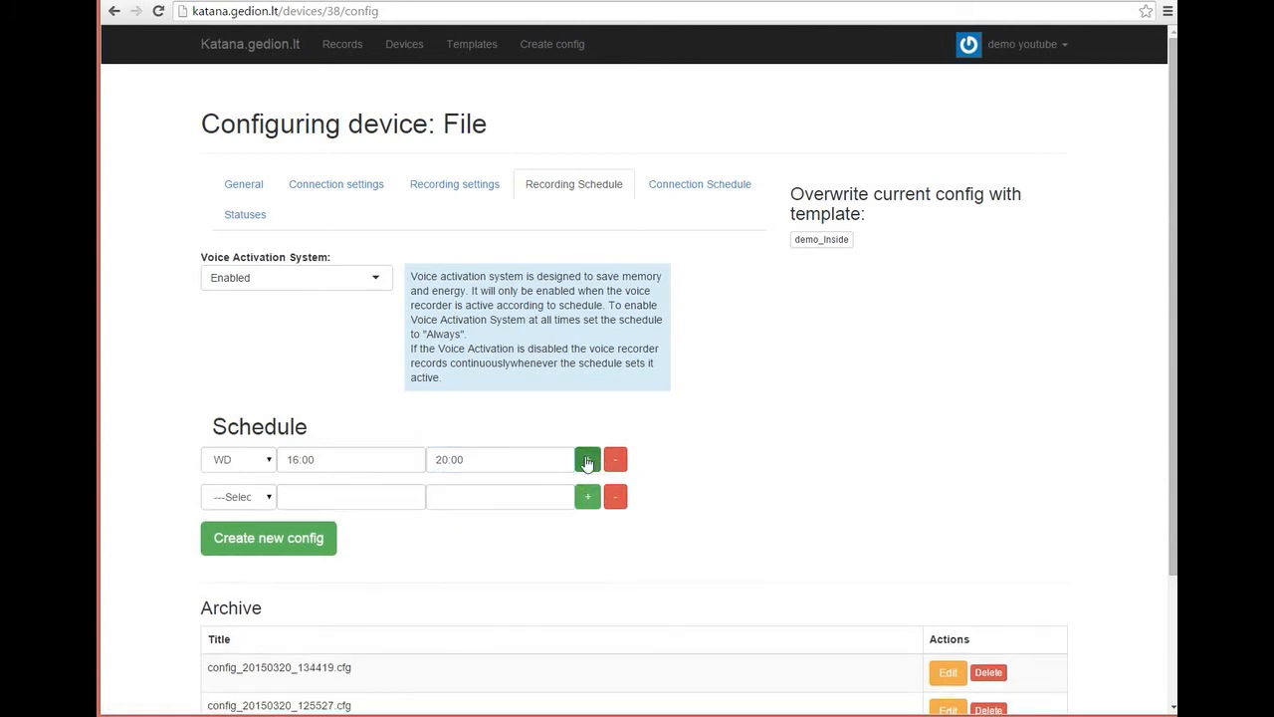
pyautogui.click(273, 497)
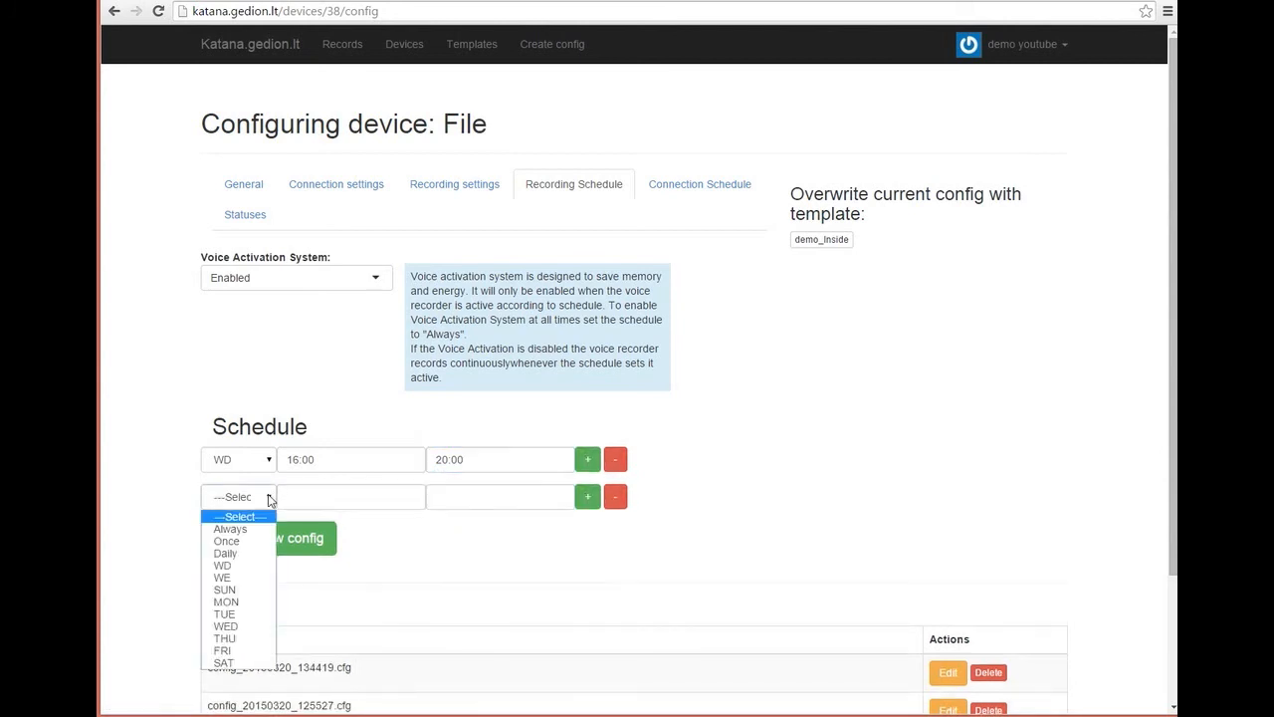
pyautogui.click(226, 579)
pyautogui.click(388, 500)
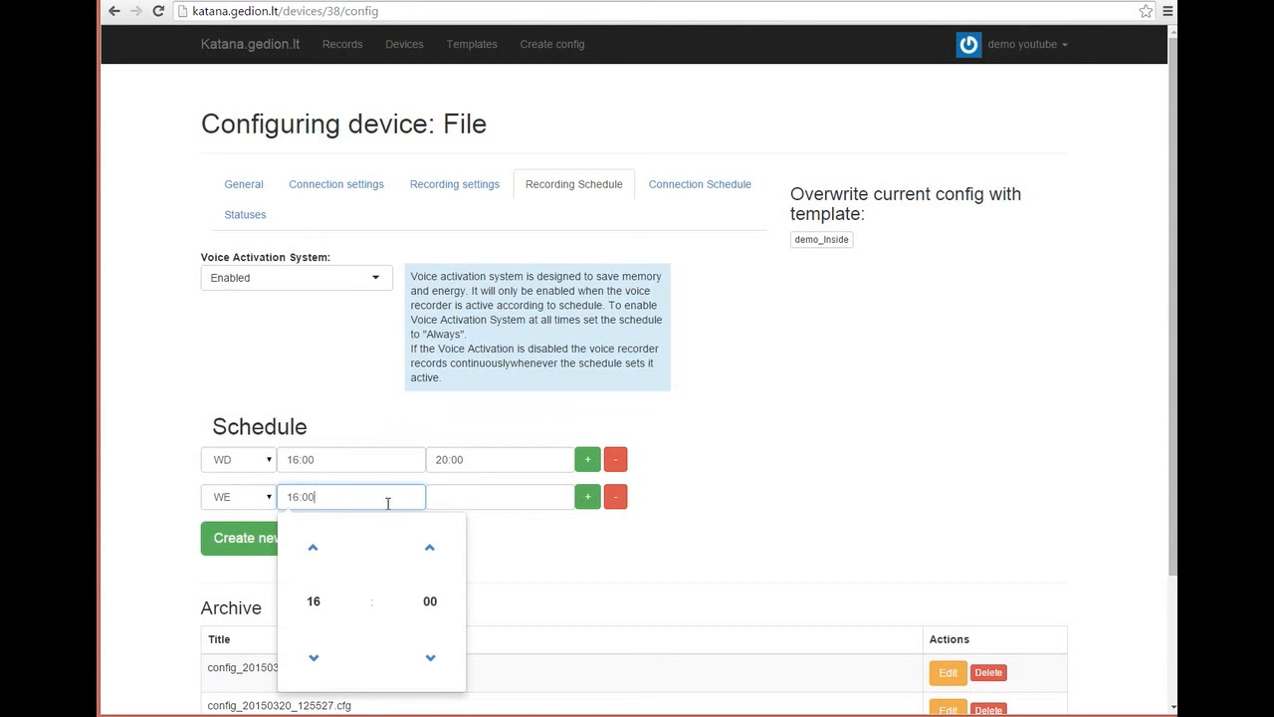
pyautogui.click(294, 497)
pyautogui.click(317, 657)
pyautogui.click(317, 658)
pyautogui.click(316, 659)
pyautogui.click(317, 660)
pyautogui.click(318, 661)
pyautogui.click(318, 662)
pyautogui.click(319, 663)
pyautogui.click(318, 661)
pyautogui.click(317, 661)
pyautogui.click(317, 661)
pyautogui.click(318, 661)
pyautogui.click(318, 661)
pyautogui.click(317, 661)
pyautogui.click(317, 661)
pyautogui.click(317, 661)
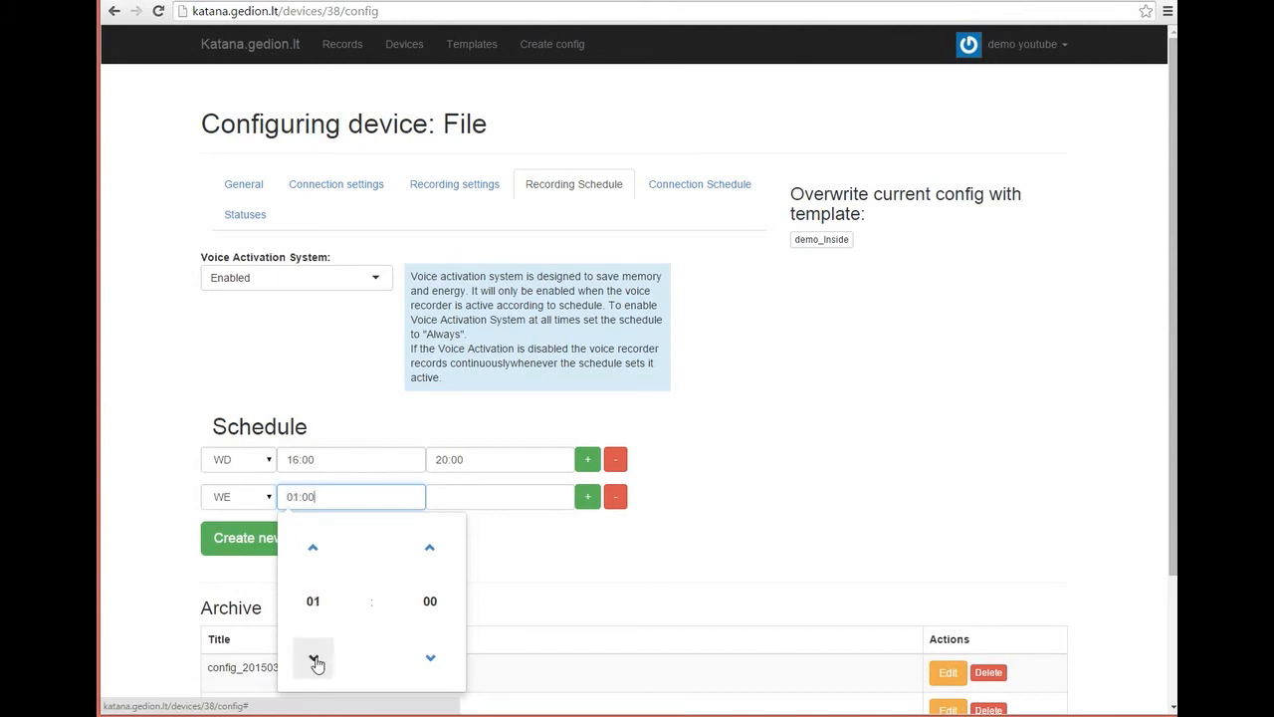
pyautogui.click(501, 497)
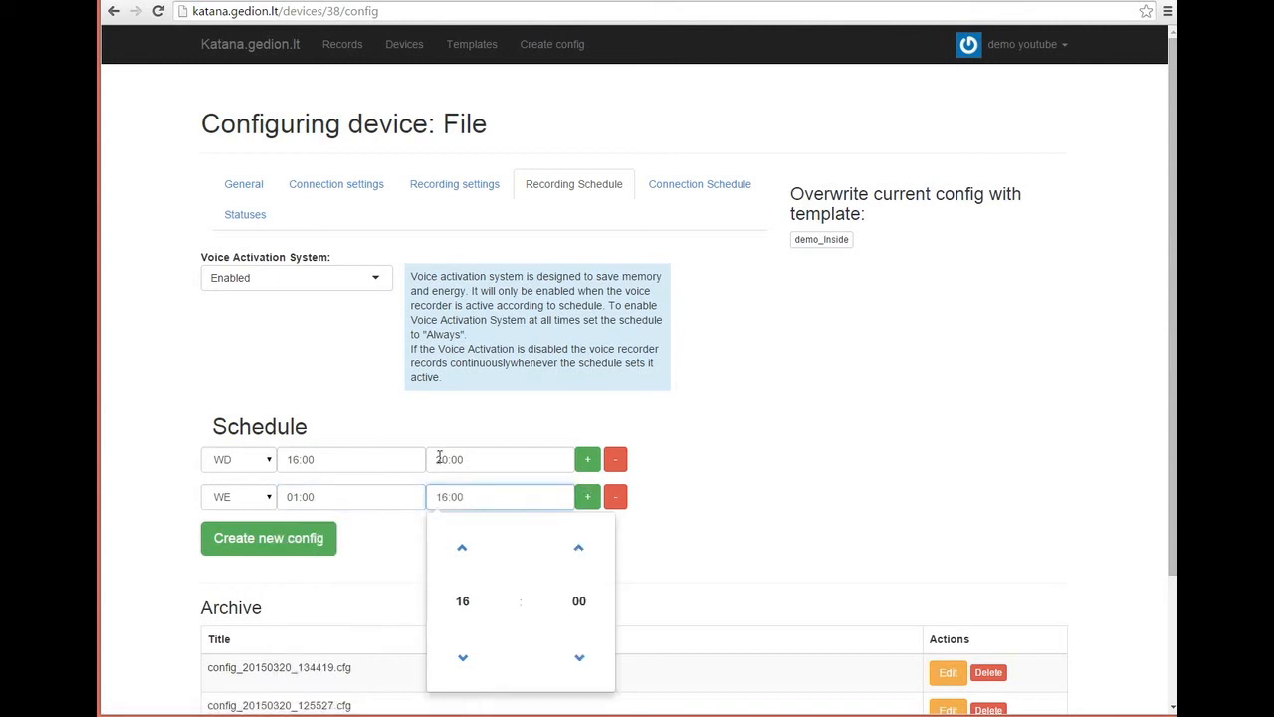
pyautogui.click(385, 553)
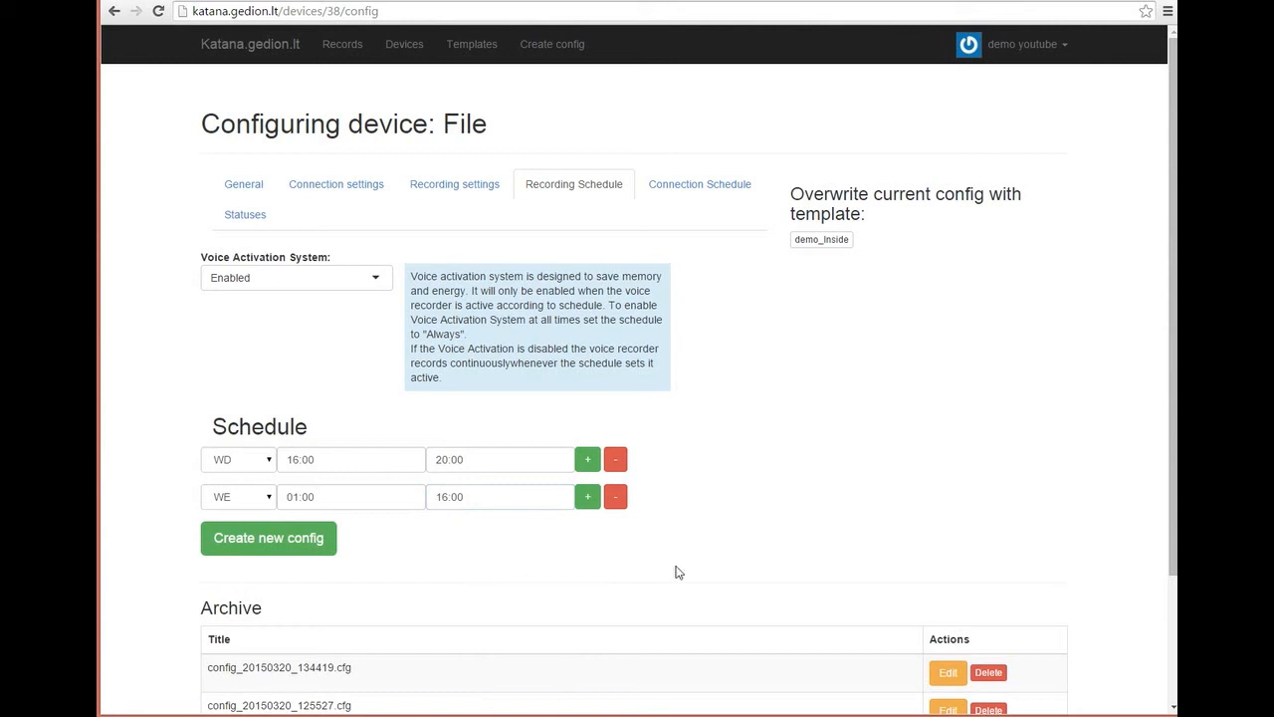
pyautogui.click(586, 500)
# Step: Leave the third row's day unselected and switch to the Connection Schedule settings
pyautogui.click(269, 535)
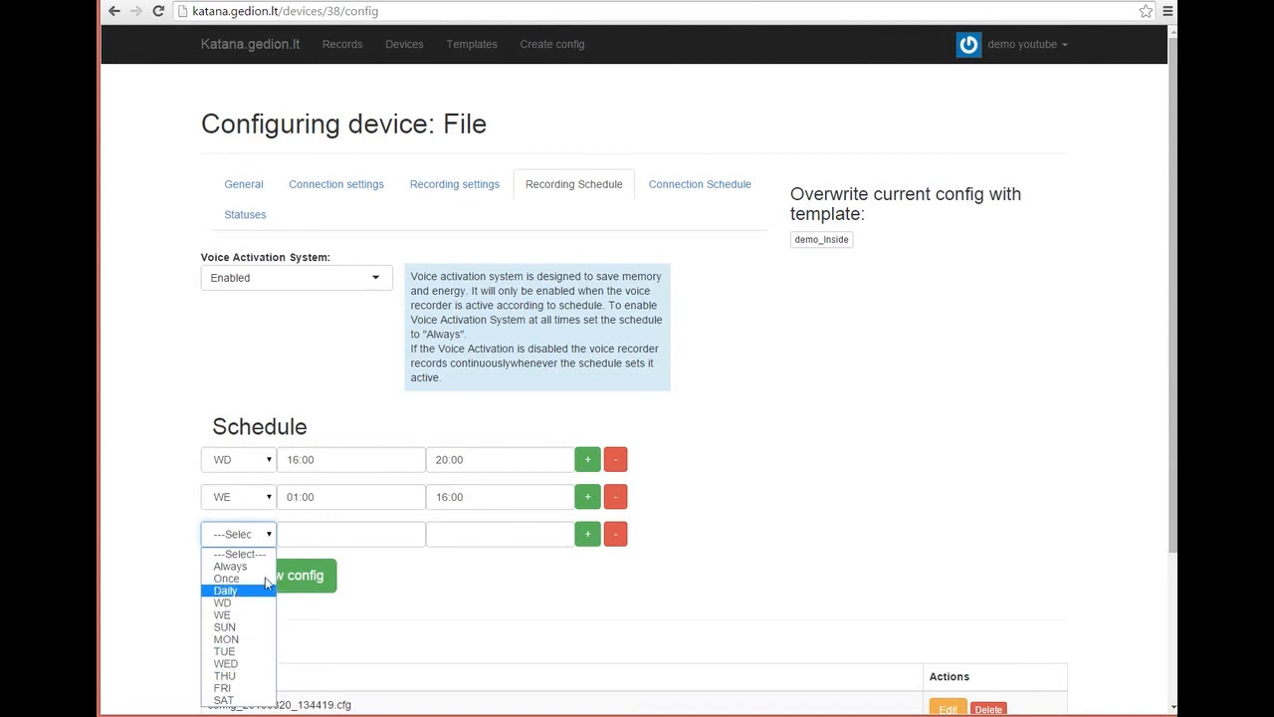
pyautogui.click(769, 522)
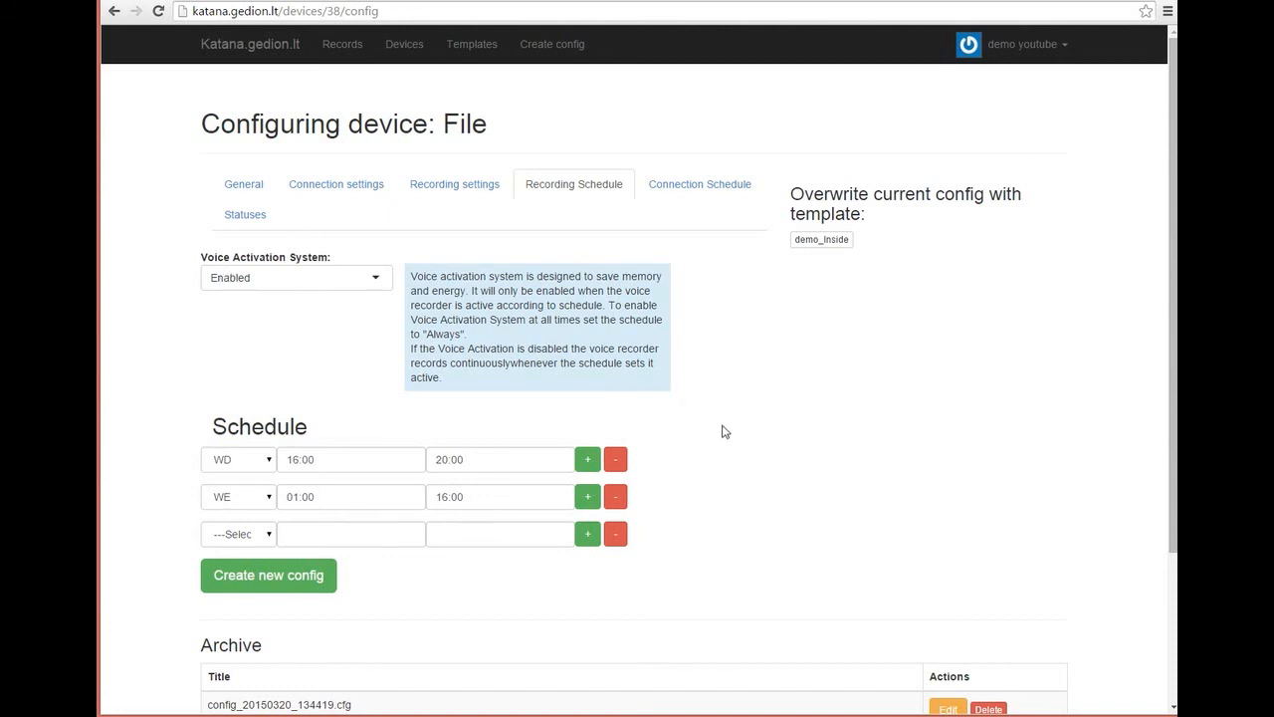
pyautogui.click(702, 186)
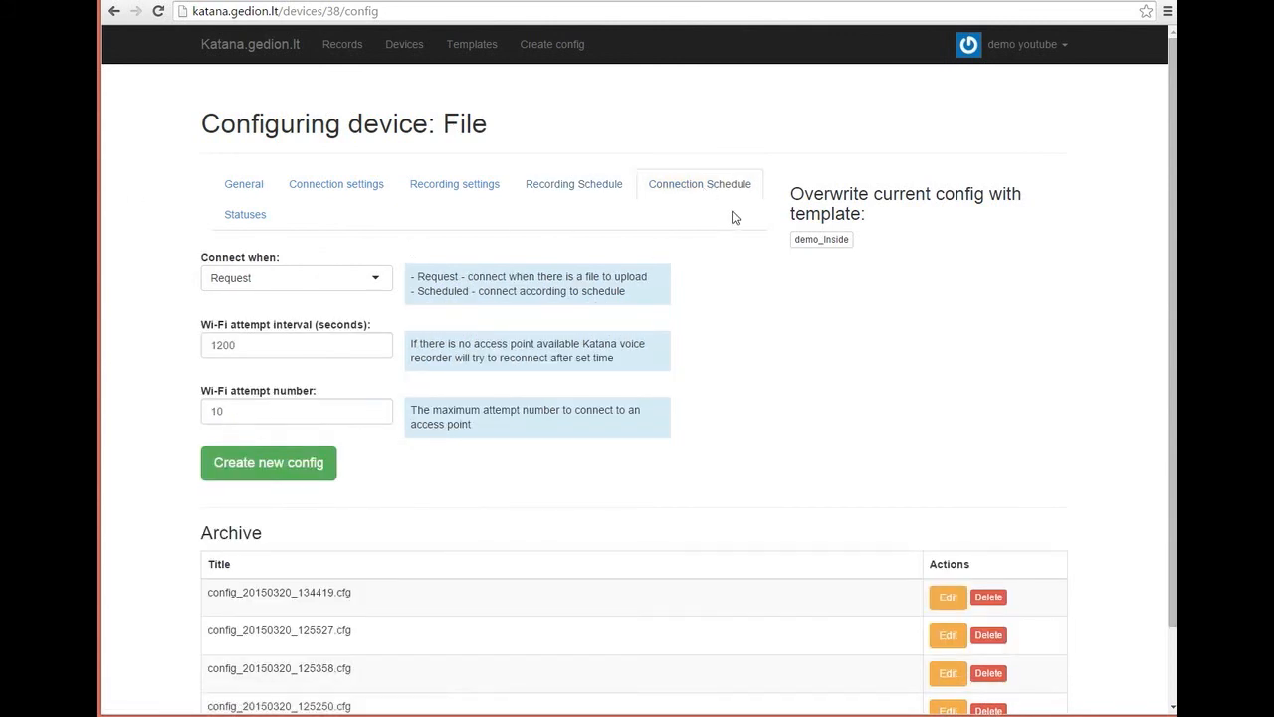
# Step: Set Connect when to Scheduled
pyautogui.click(377, 276)
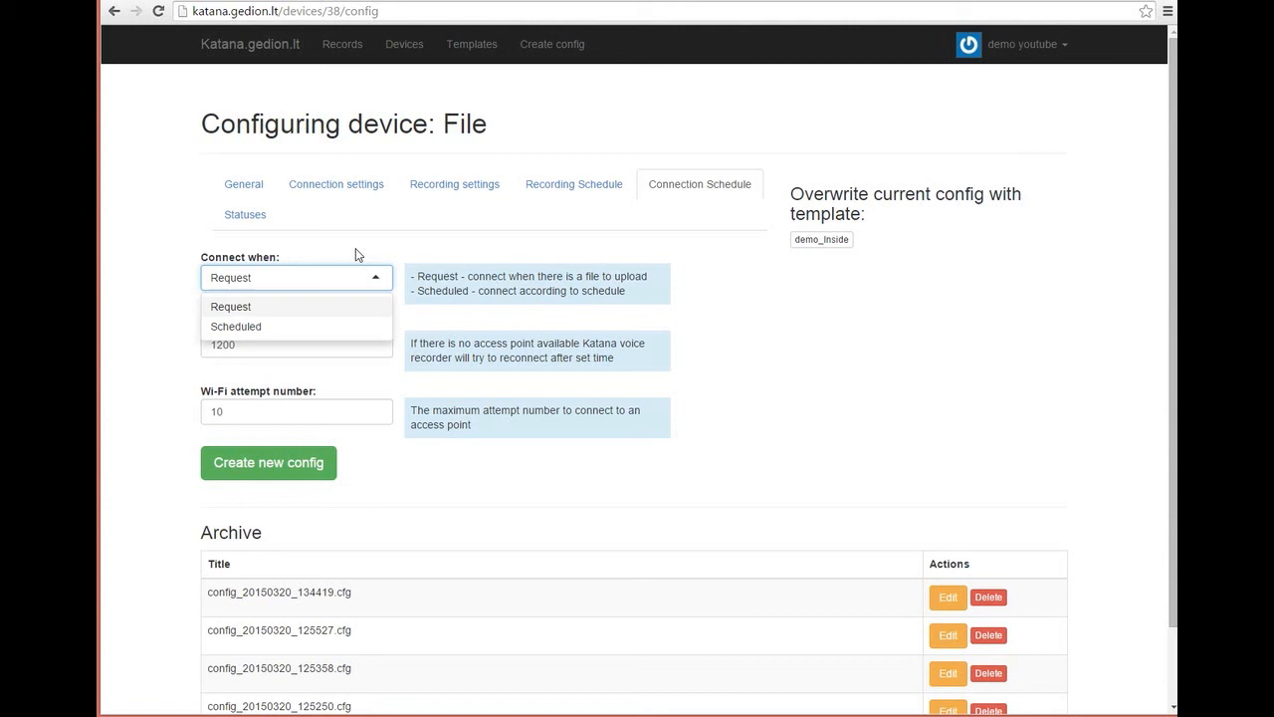
pyautogui.click(249, 328)
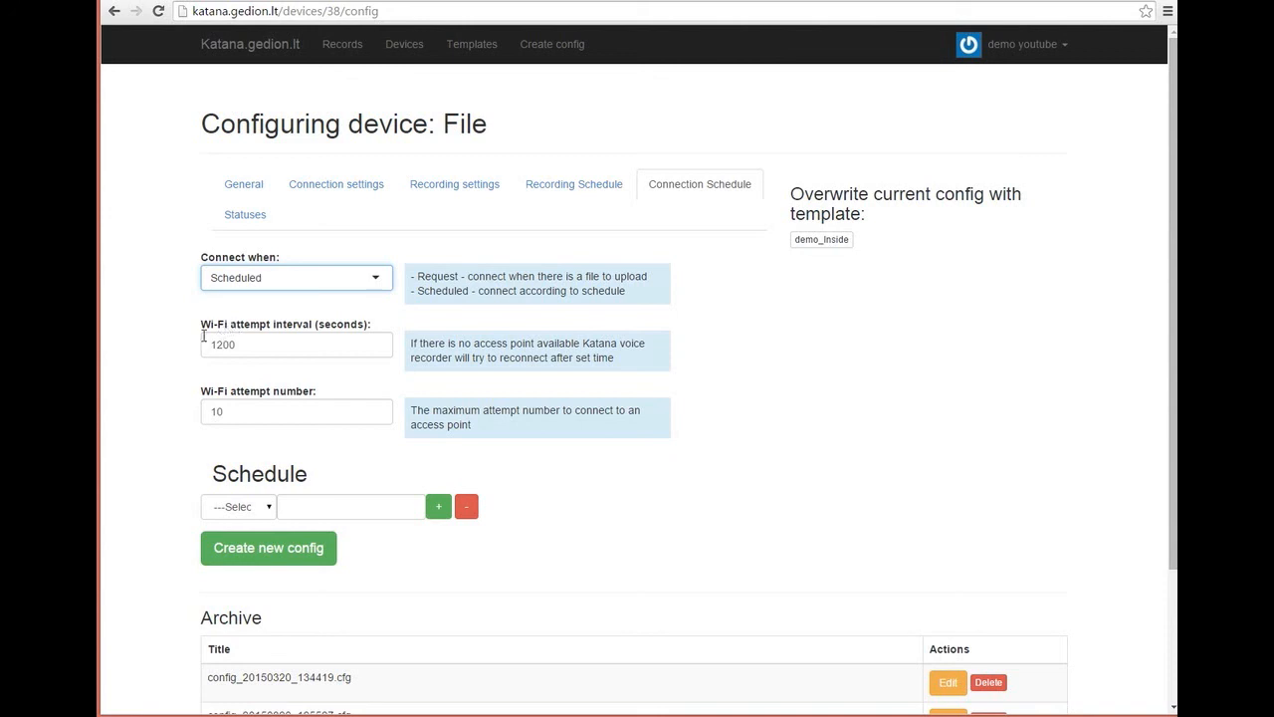
# Step: Try the connection row as Once on 31 March, then as Daily at 16:02
pyautogui.click(267, 507)
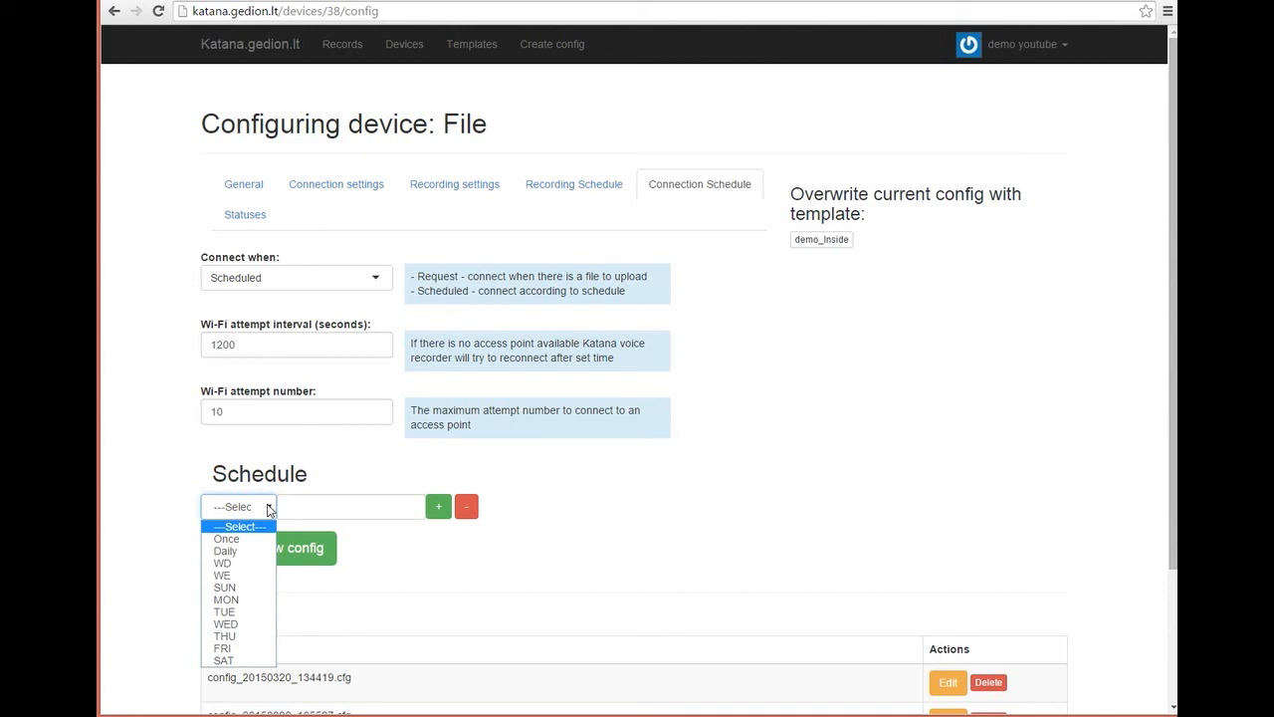
pyautogui.click(239, 539)
pyautogui.click(268, 508)
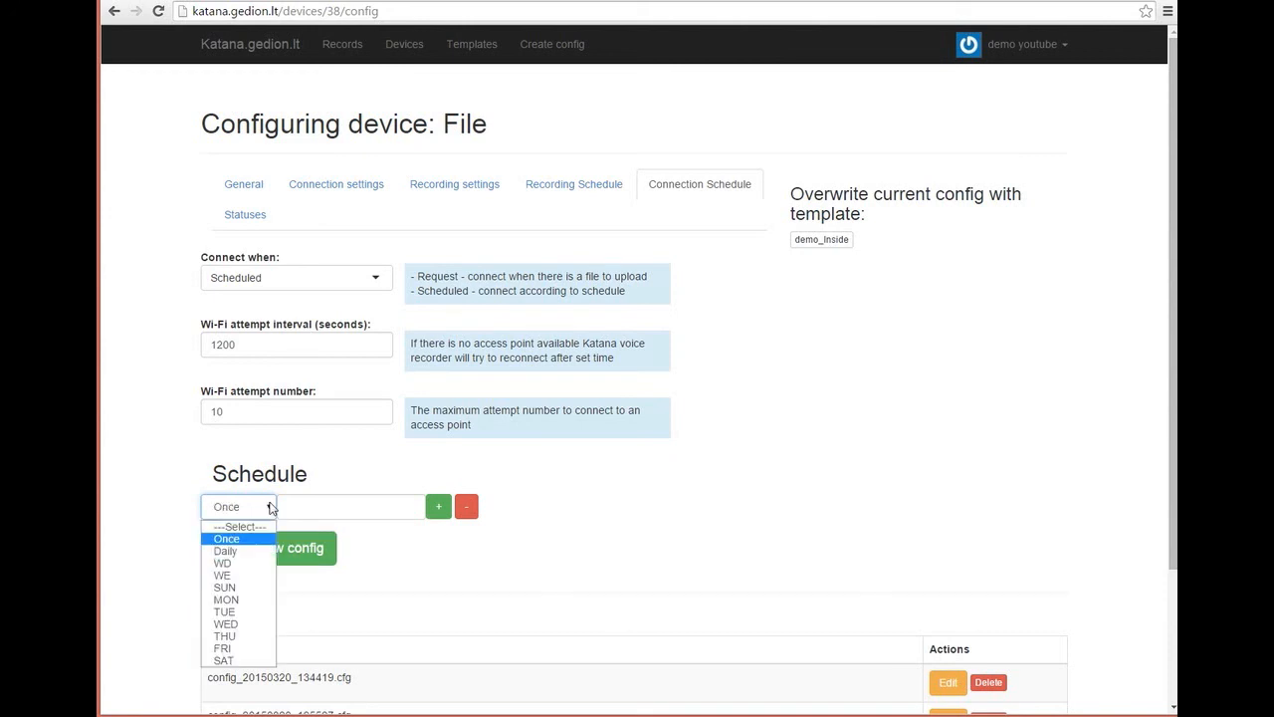
pyautogui.click(317, 507)
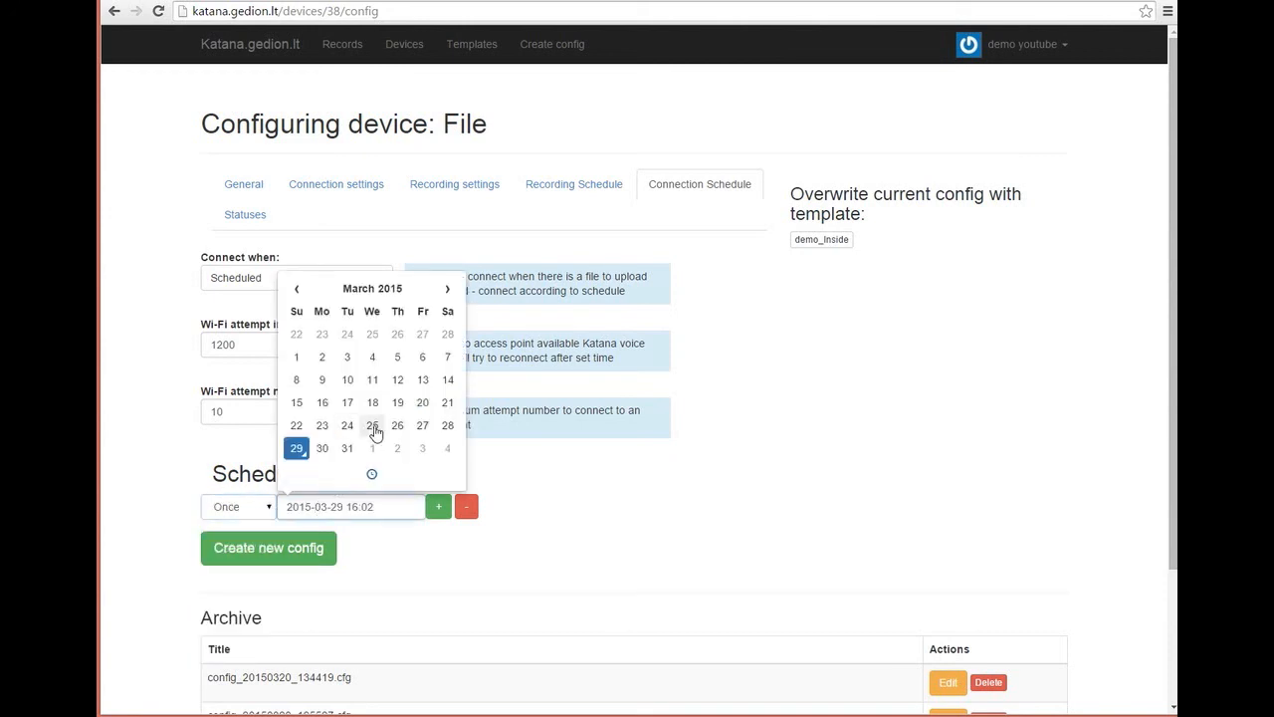
pyautogui.click(345, 449)
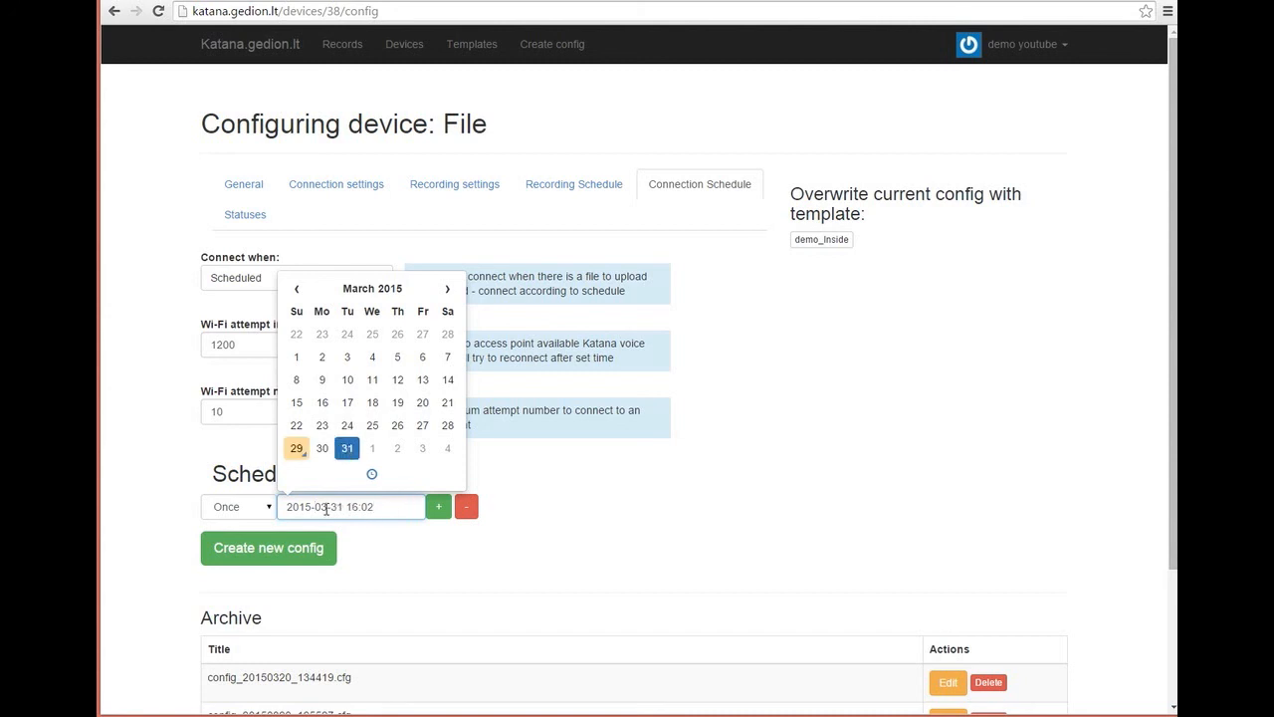
pyautogui.click(267, 511)
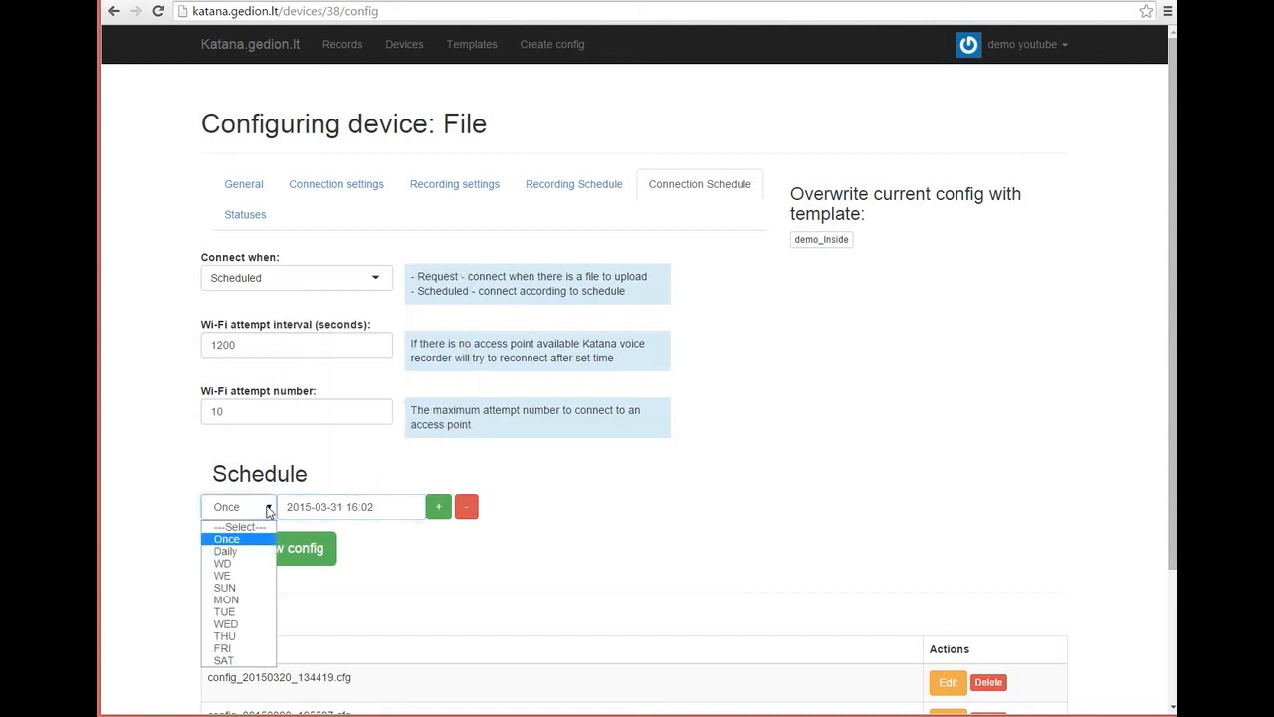
pyautogui.click(225, 551)
pyautogui.click(324, 506)
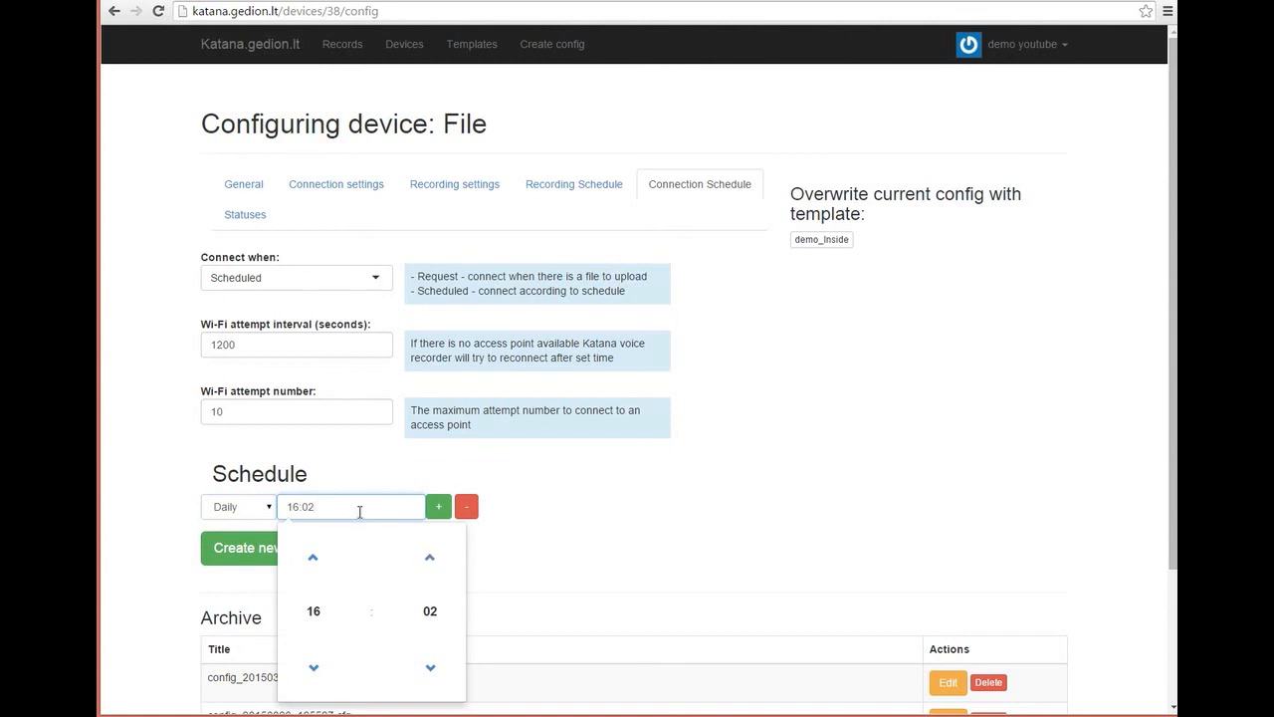
pyautogui.click(336, 609)
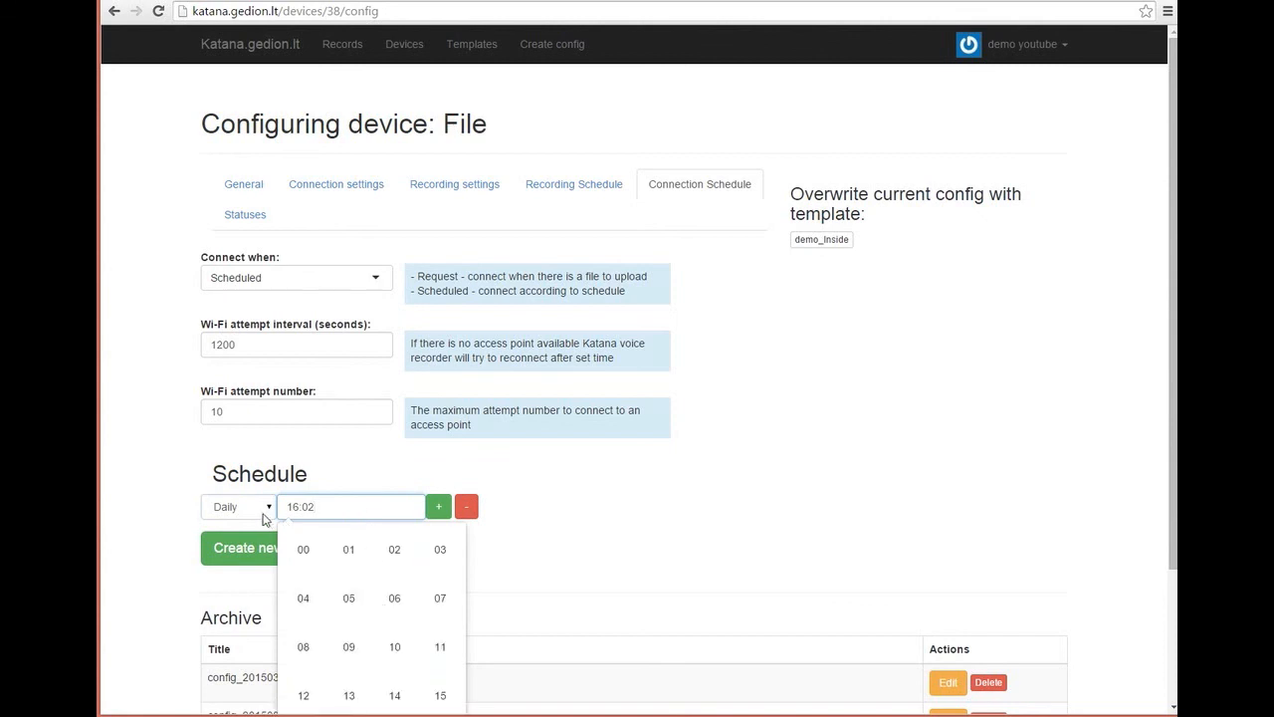
# Step: Set the connection row to WD at 16:02 and add a second row
pyautogui.click(264, 511)
pyautogui.click(231, 566)
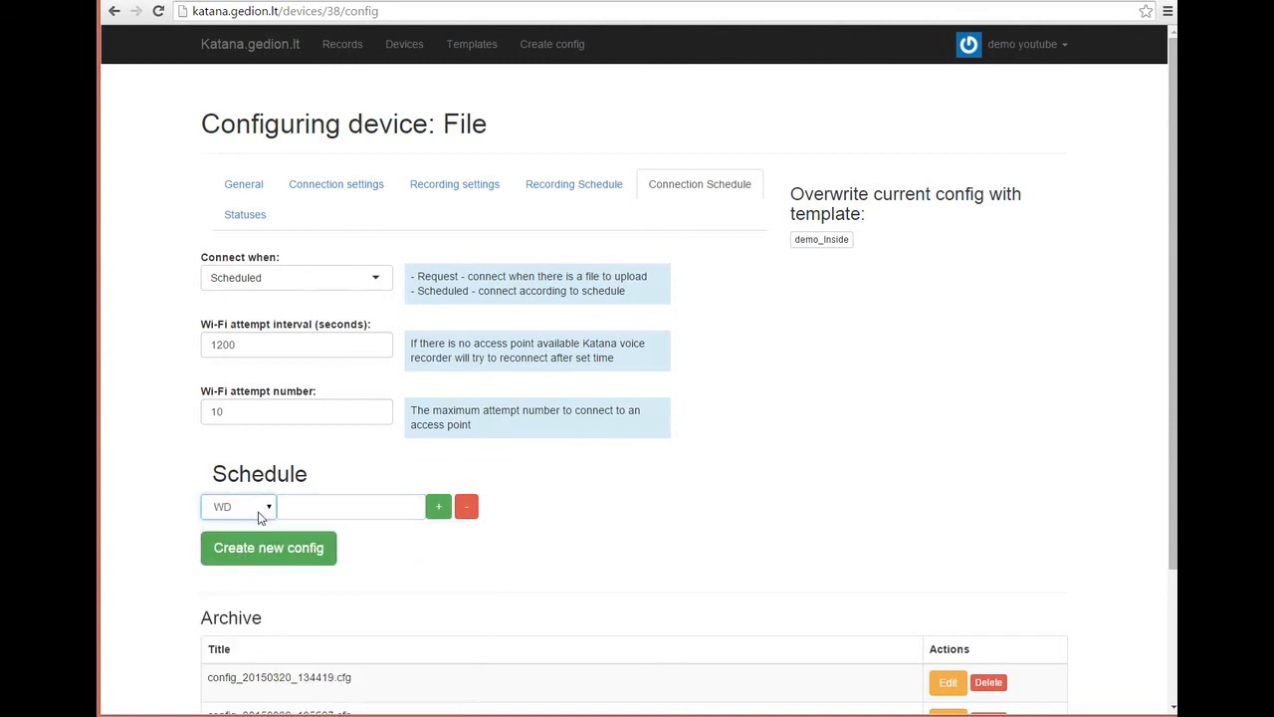
pyautogui.click(332, 504)
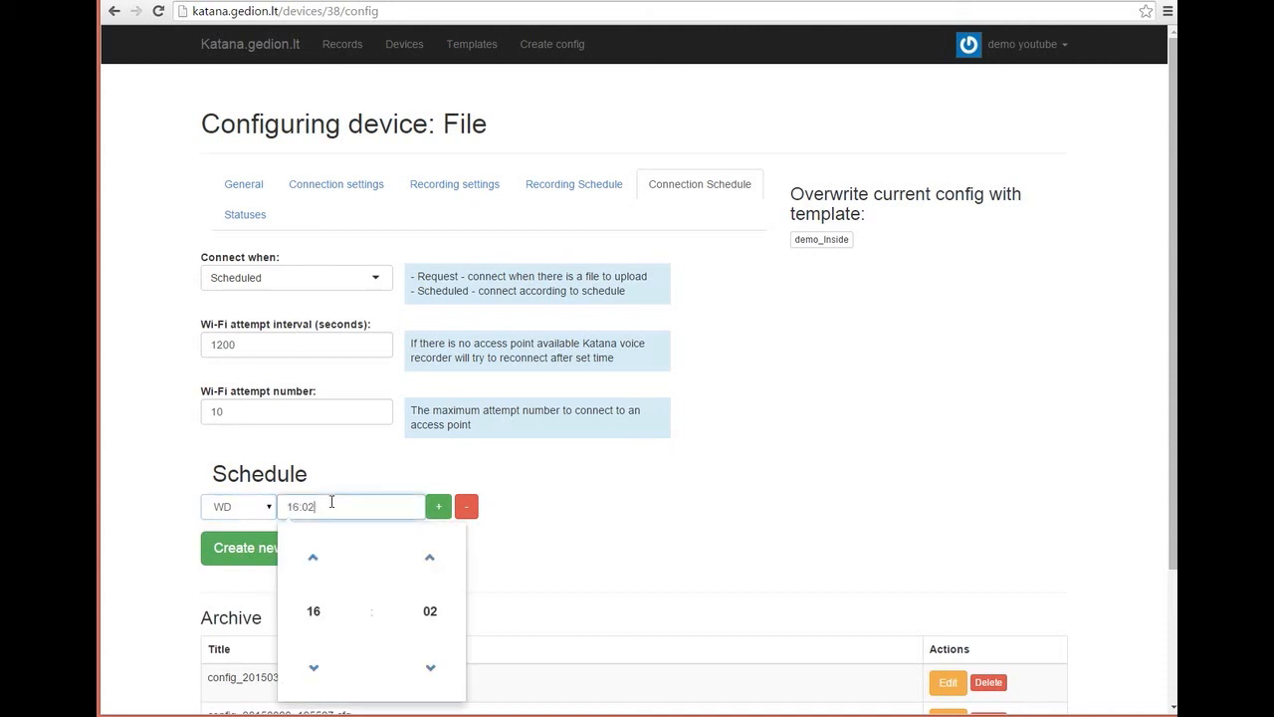
pyautogui.click(438, 507)
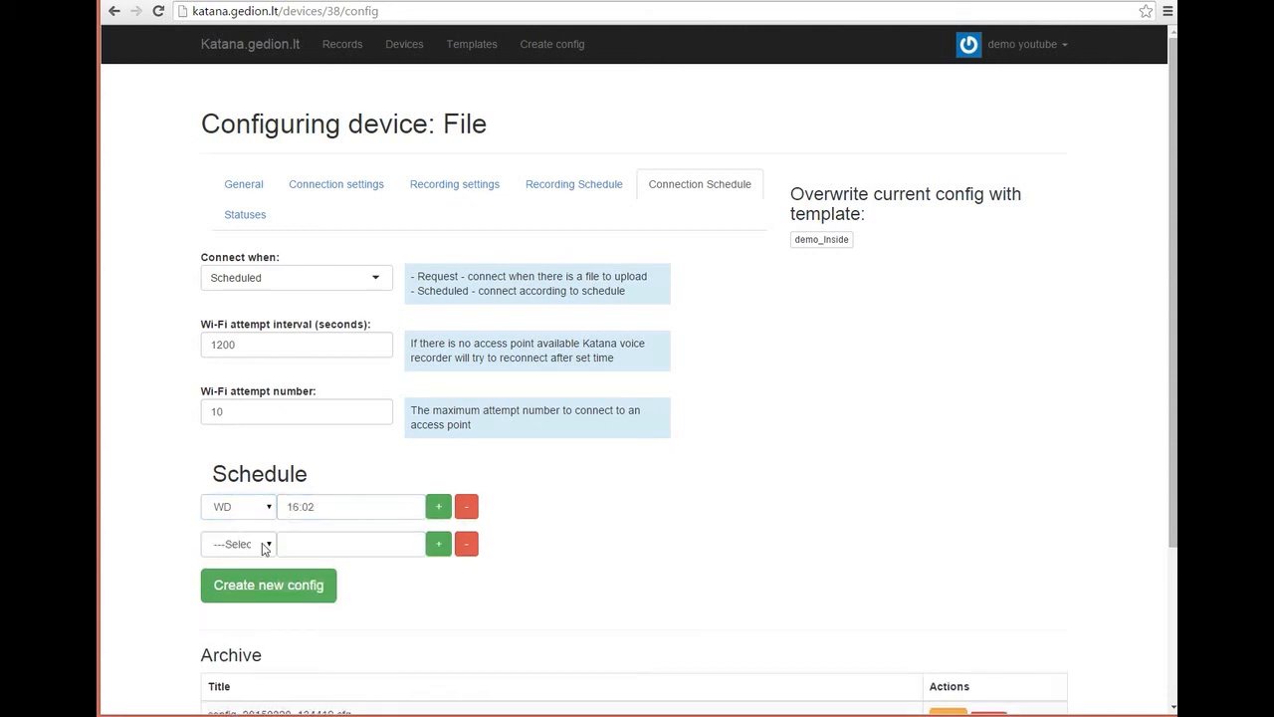
pyautogui.click(264, 548)
# Step: Set the second row to WE at hour 22, then remove it
pyautogui.click(229, 611)
pyautogui.click(360, 537)
pyautogui.click(314, 386)
pyautogui.click(314, 386)
pyautogui.click(314, 386)
pyautogui.click(314, 387)
pyautogui.click(313, 386)
pyautogui.click(314, 386)
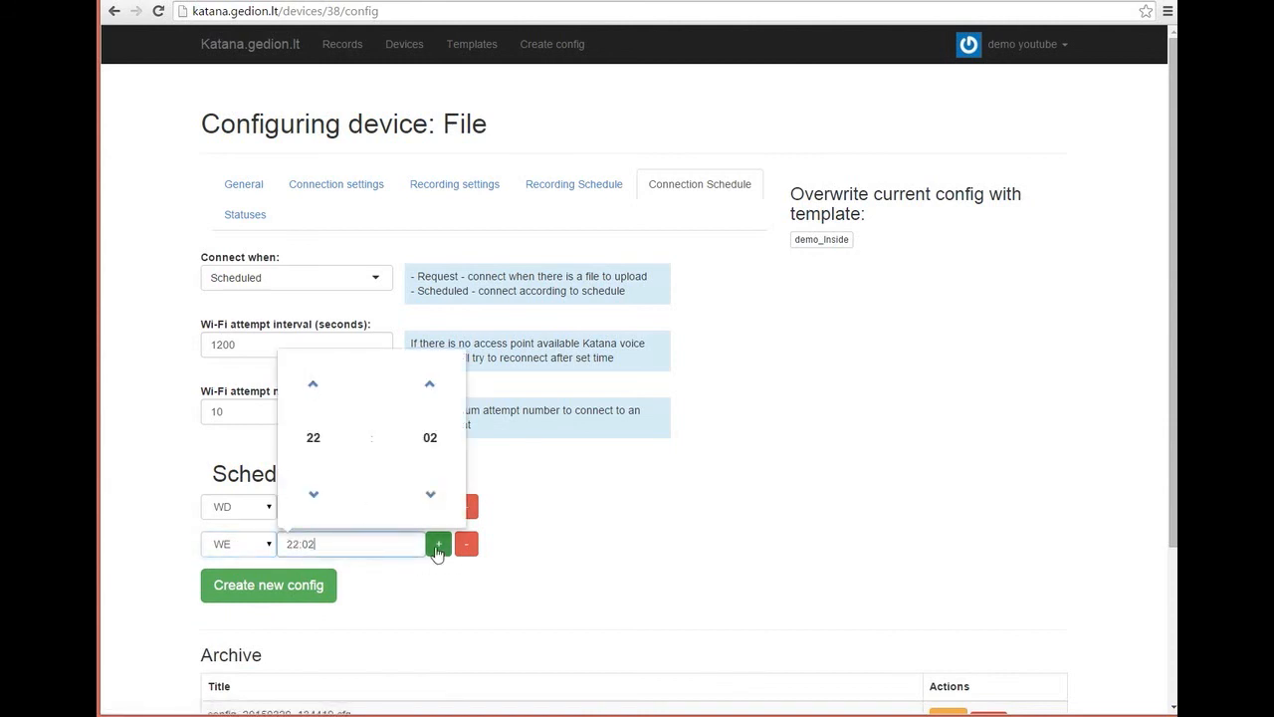
pyautogui.click(468, 550)
# Step: Change the first row to MON at 16:03 and add a row below it
pyautogui.click(268, 508)
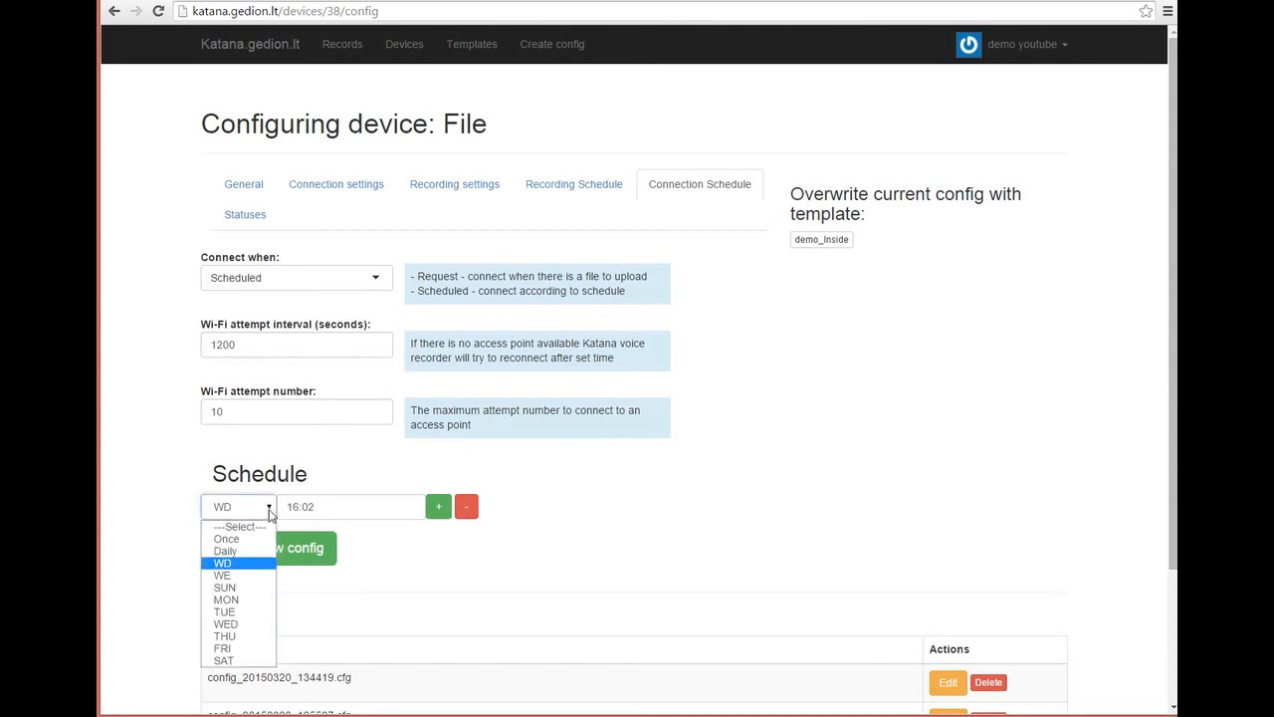
pyautogui.click(238, 603)
pyautogui.click(378, 505)
pyautogui.click(428, 607)
pyautogui.click(439, 507)
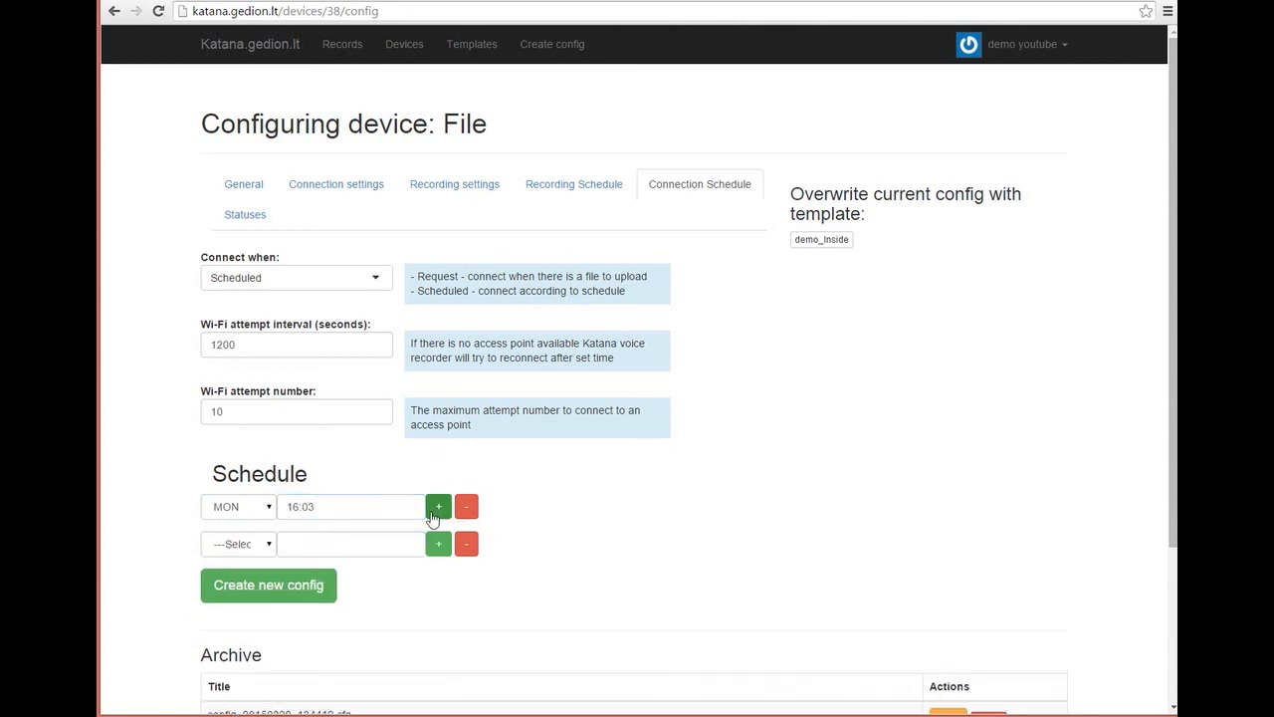
# Step: Set the new row to TUE at 13:03
pyautogui.click(251, 544)
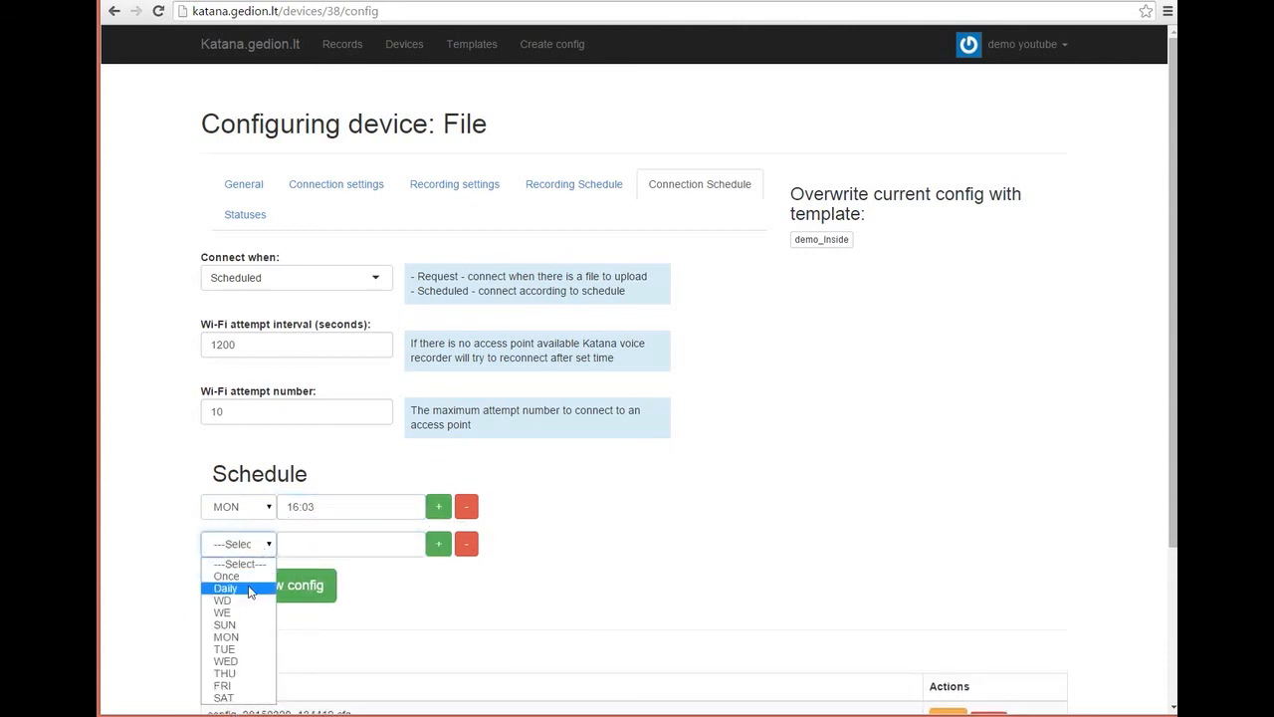
pyautogui.click(240, 650)
pyautogui.click(317, 547)
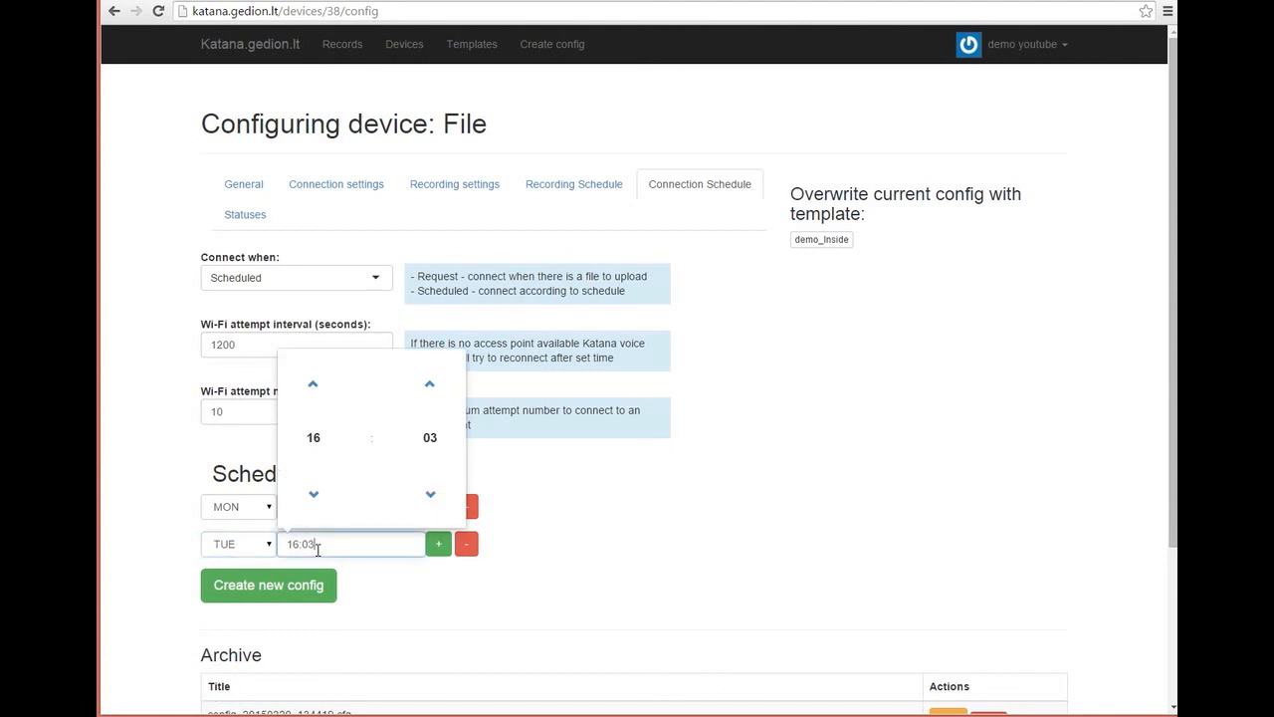
pyautogui.click(314, 493)
pyautogui.click(313, 494)
pyautogui.click(314, 493)
pyautogui.click(537, 579)
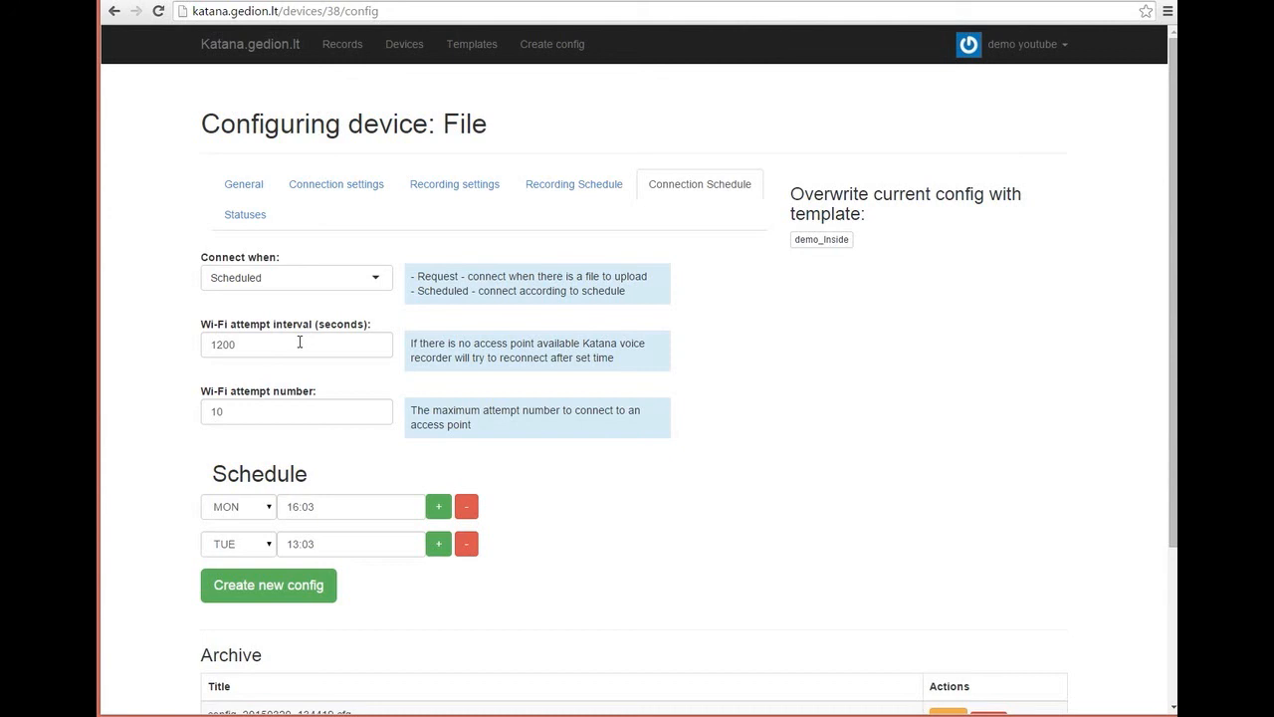
pyautogui.click(239, 345)
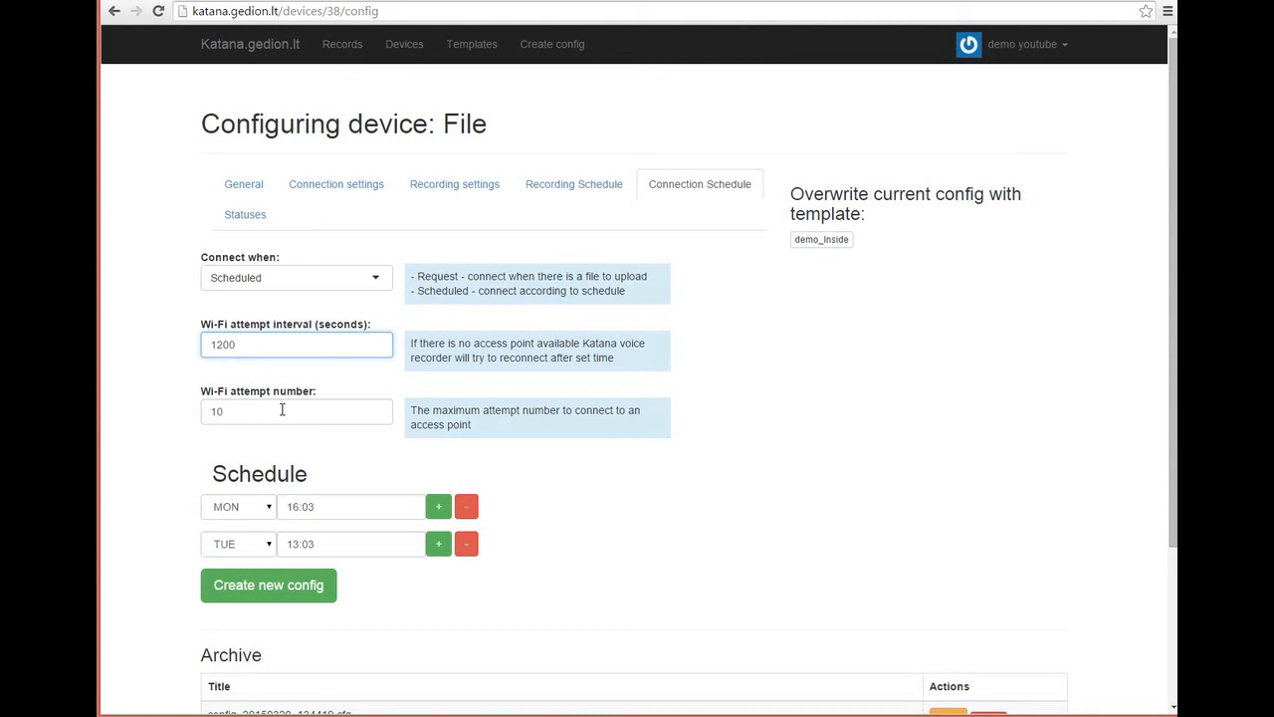
pyautogui.scroll(-3, 598, 441)
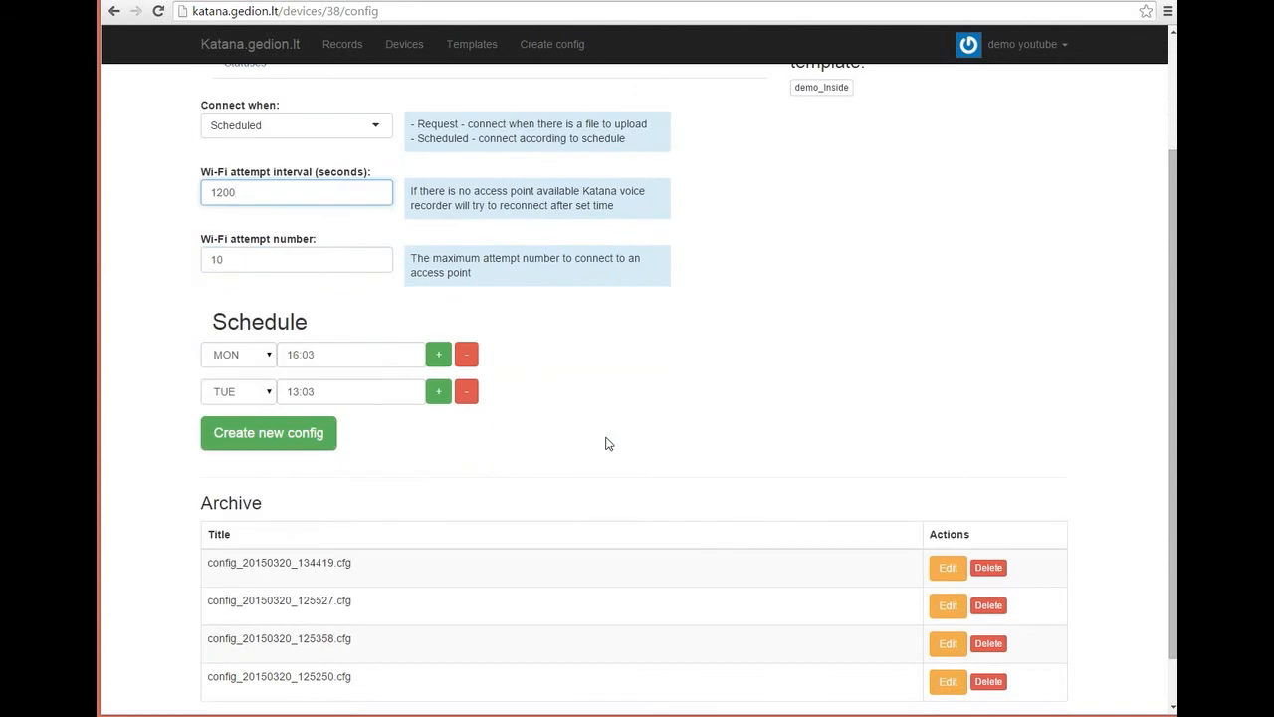
pyautogui.scroll(3, 610, 441)
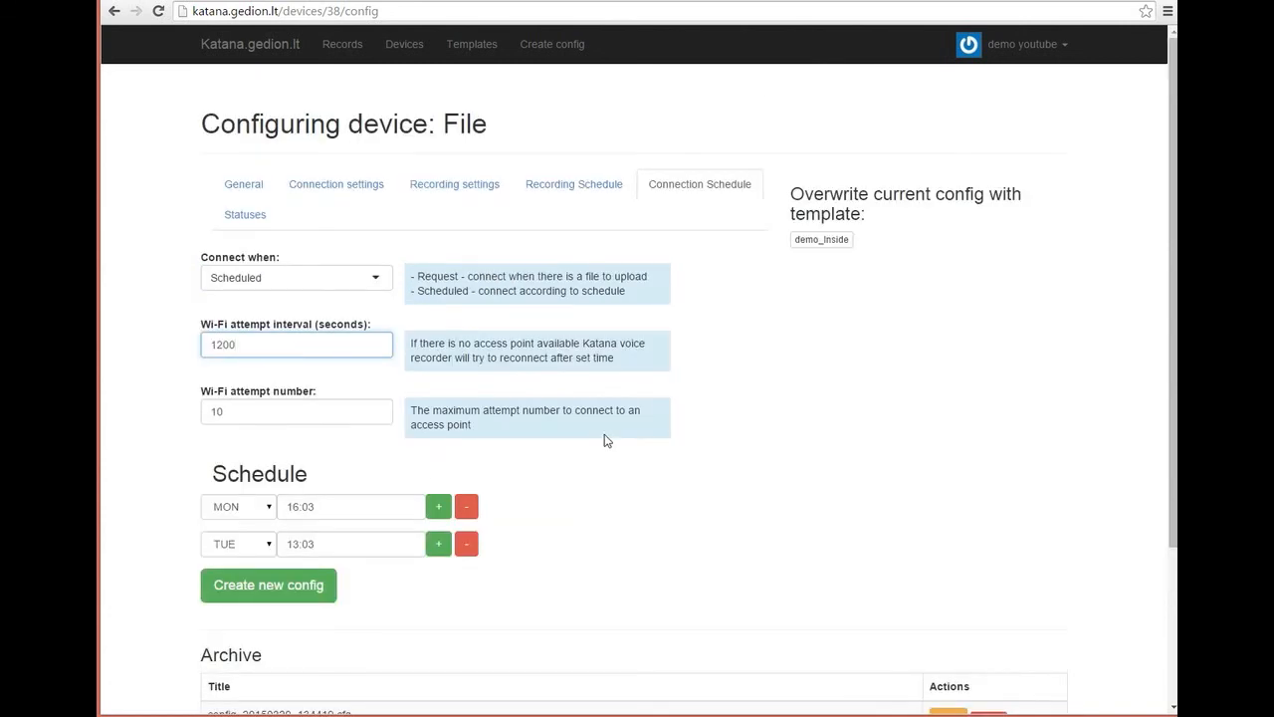